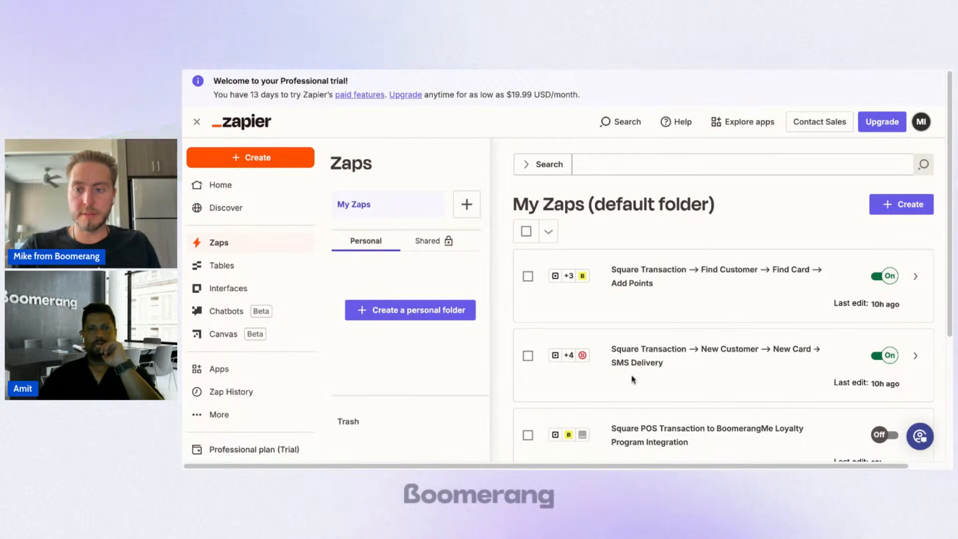
Step: Open the Zap "Square Transaction → New Customer → New Card → SMS Delivery" from the default folder
scroll(631, 380, "down", 1)
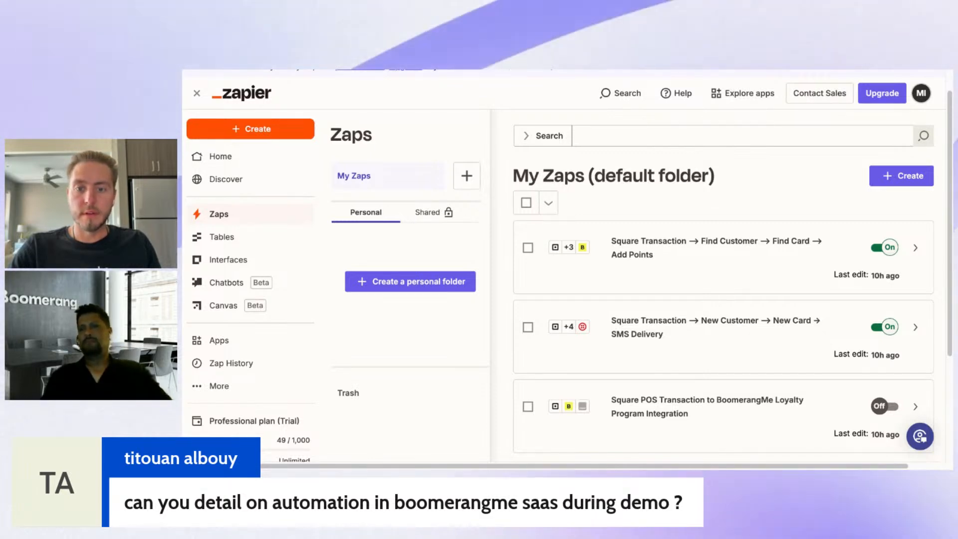
scroll(705, 296, "down", 1)
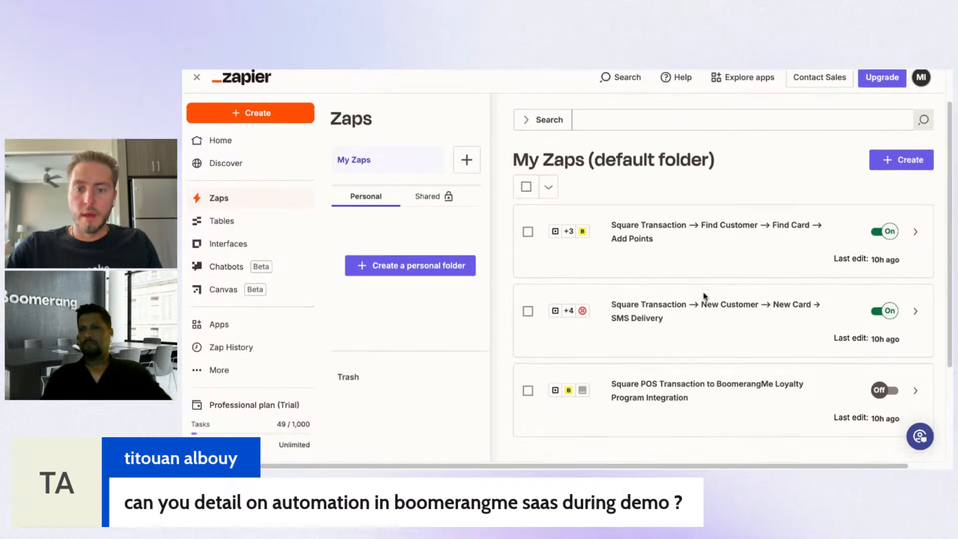
left_click(652, 318)
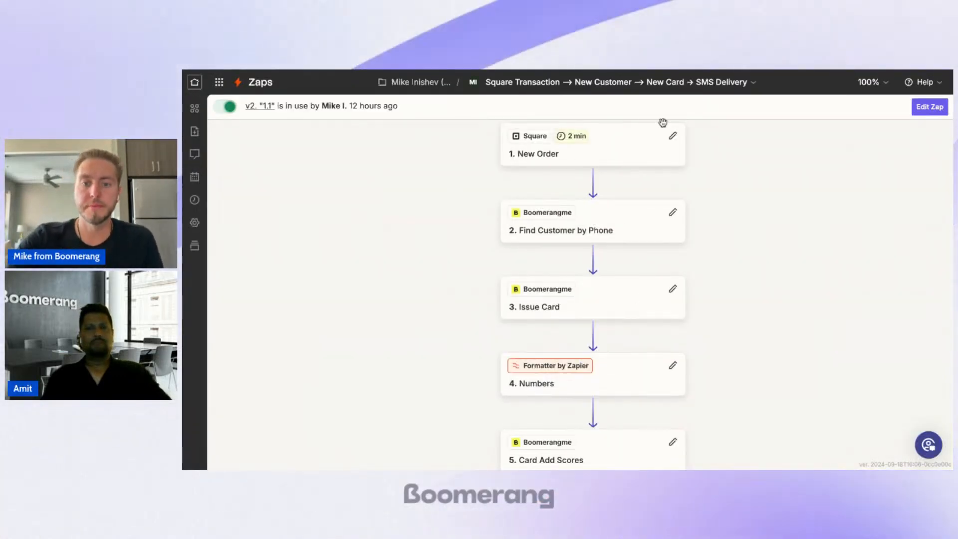
scroll(662, 150, "up", 1)
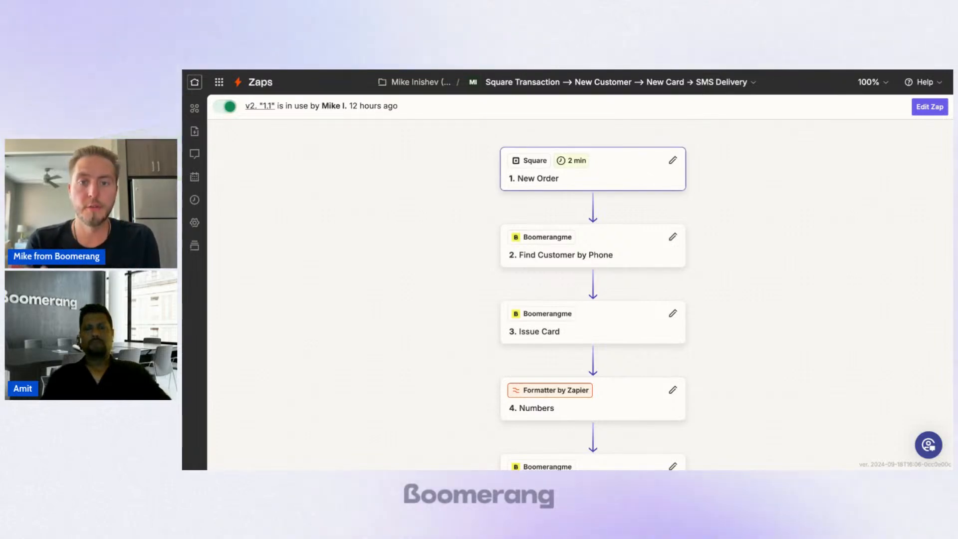
Step: Check the Square trigger's polling interval and open the New Order configuration to review its location and order status
mouse_move(560, 161)
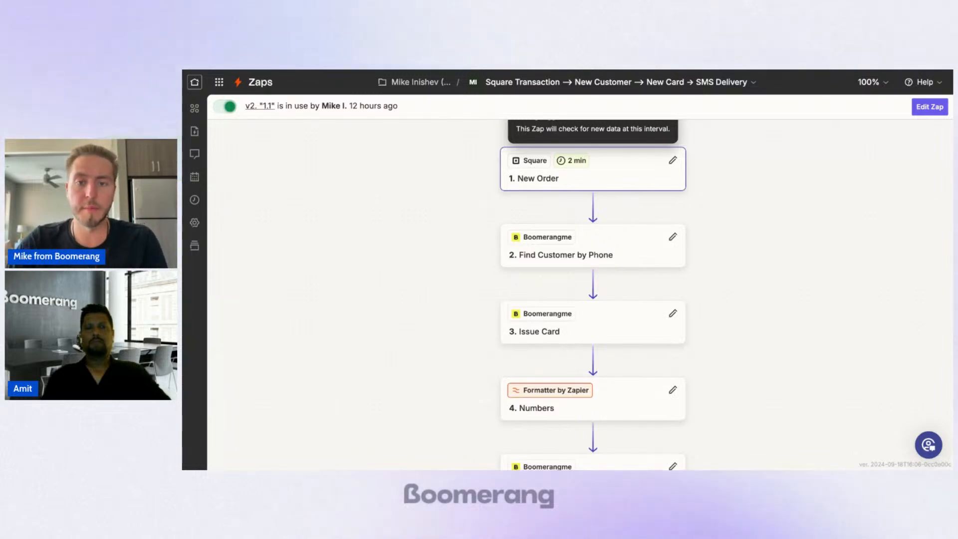
left_click_drag(583, 205, 577, 198)
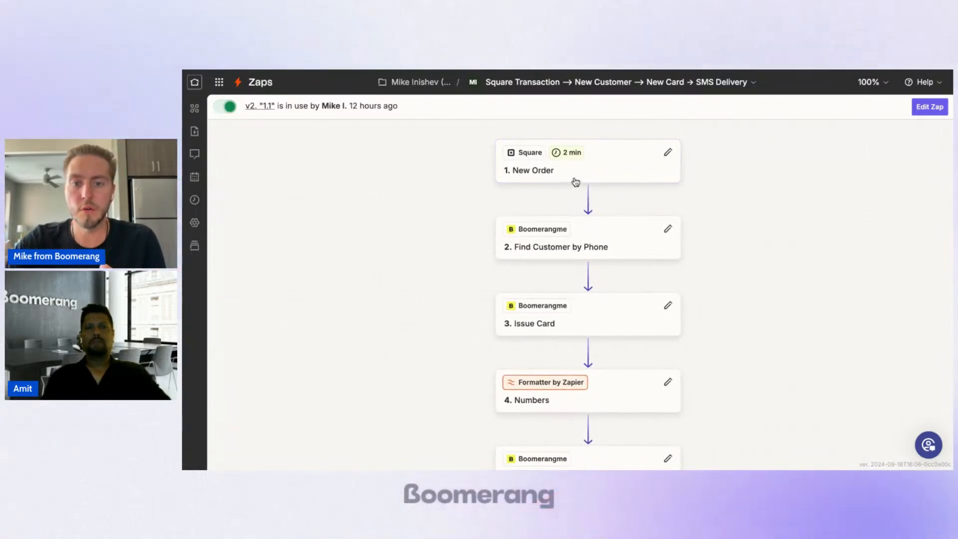
left_click(579, 178)
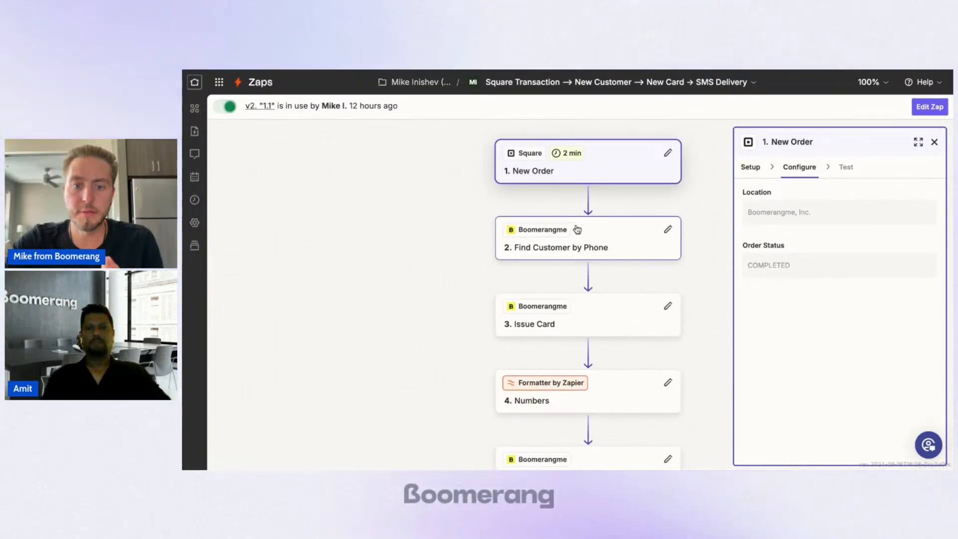
Step: Review the Find Customer by Phone configuration, from the mapped customer fields to the option for creating a missing customer
left_click(609, 249)
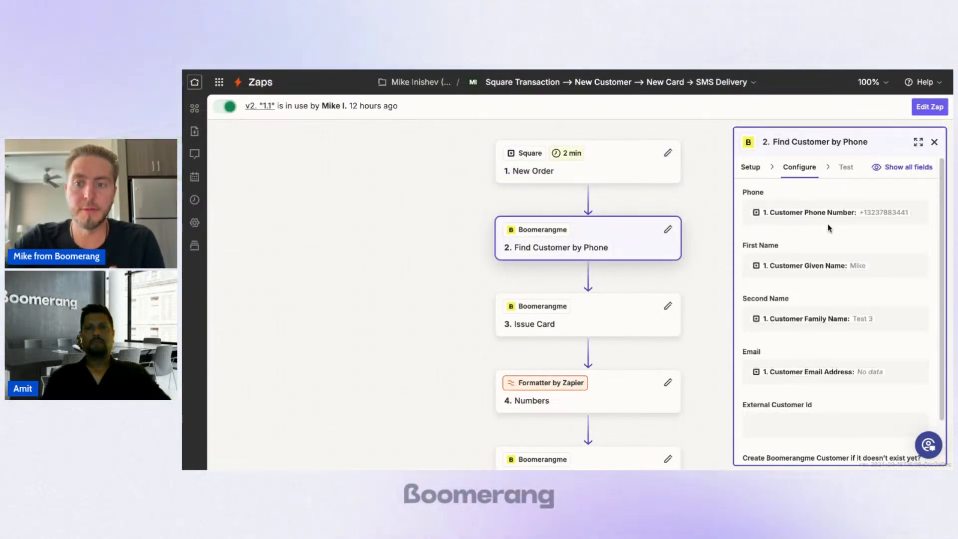
scroll(824, 250, "down", 2)
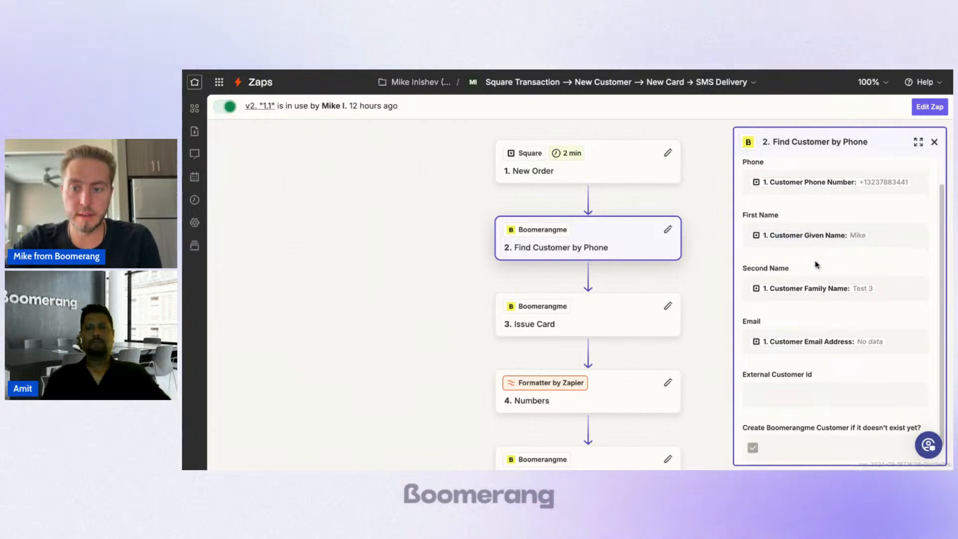
scroll(817, 264, "down", 1)
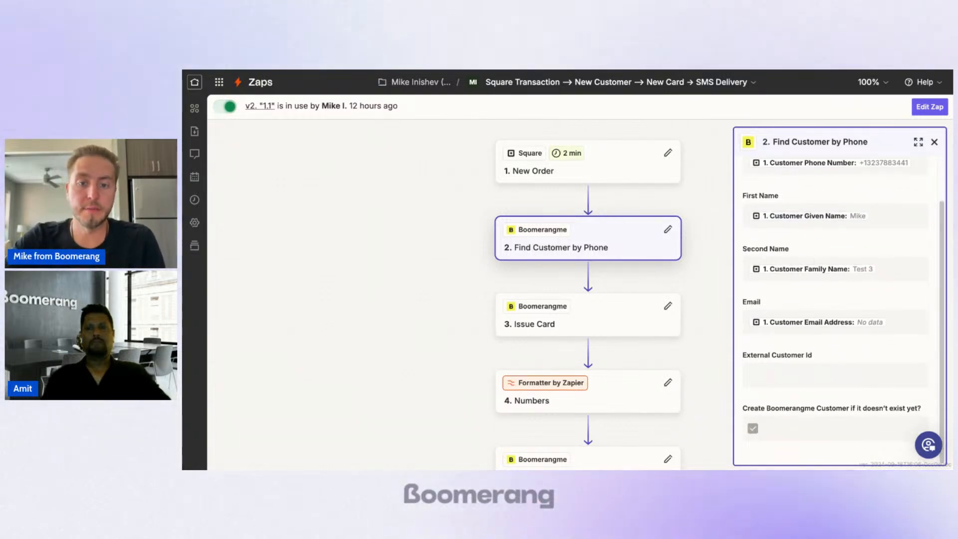
scroll(507, 280, "down", 1)
scroll(509, 287, "down", 1)
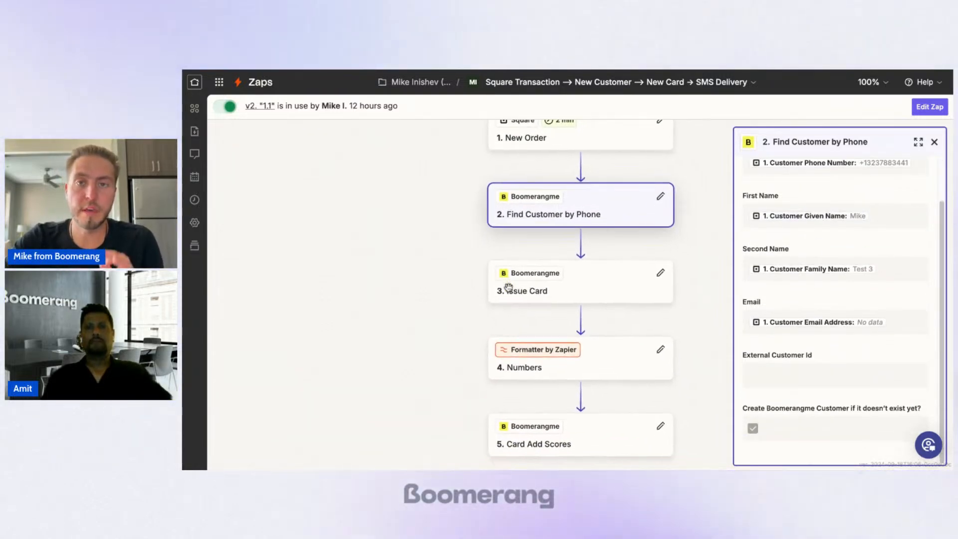
scroll(579, 287, "down", 1)
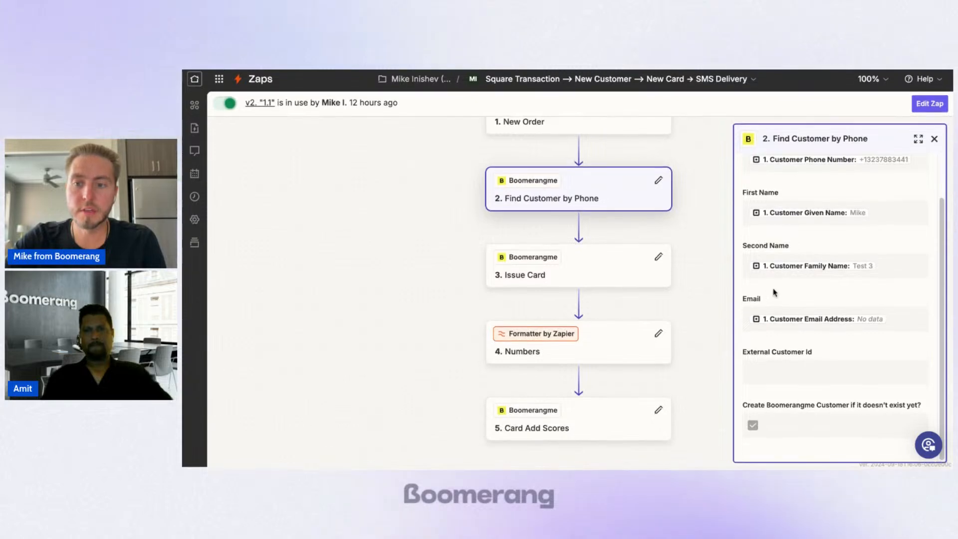
scroll(776, 292, "up", 1)
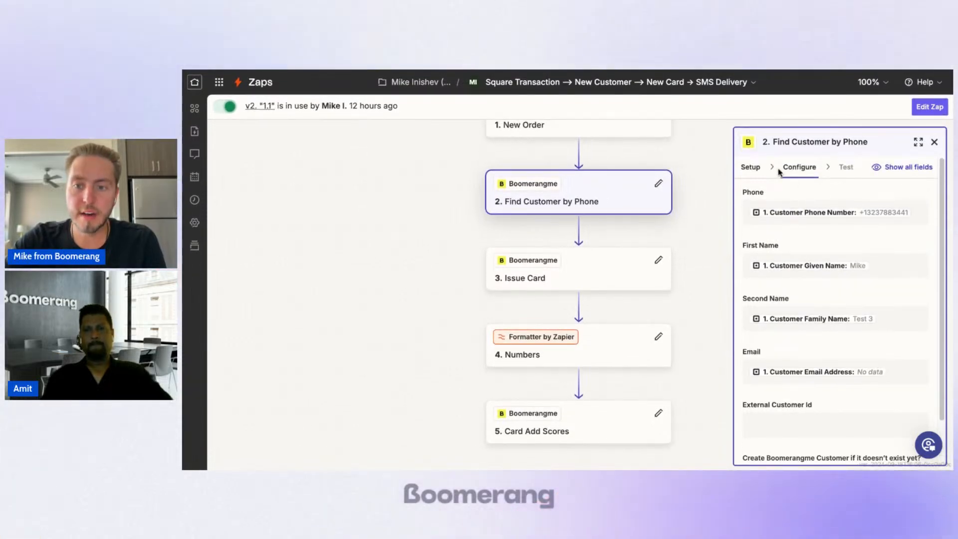
left_click(751, 168)
left_click(797, 167)
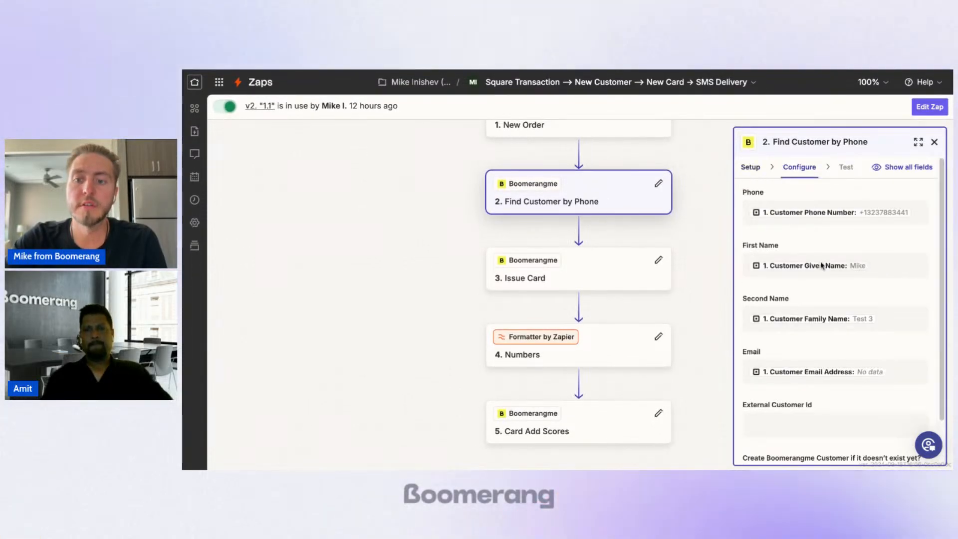
scroll(833, 265, "down", 1)
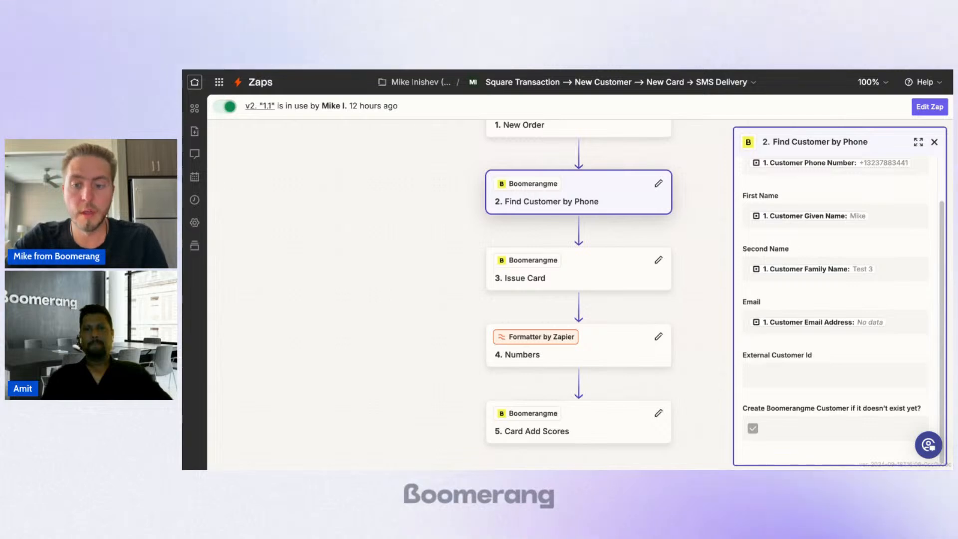
scroll(774, 224, "up", 2)
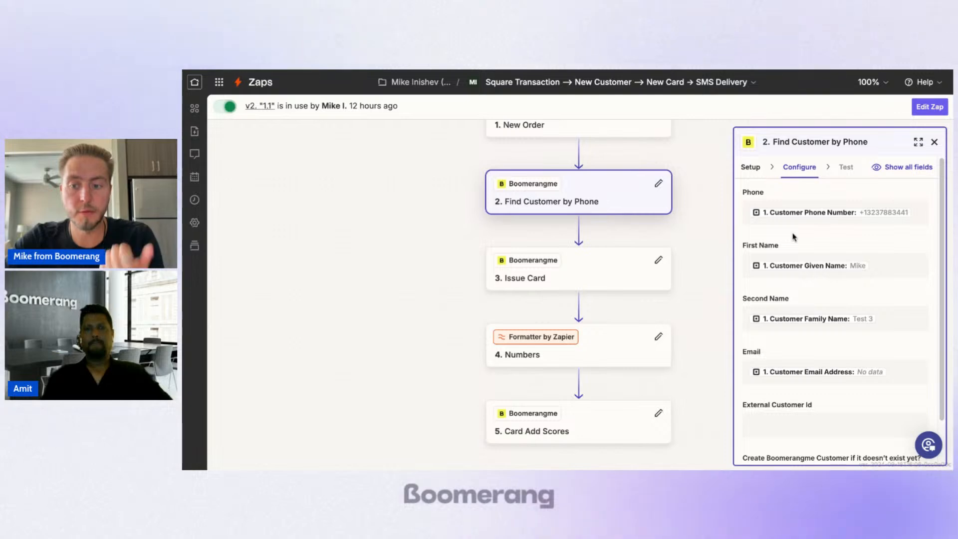
Step: Inspect the Issue Card template and customer mapping, and the math operation and divisor in the Numbers formatter
left_click(567, 278)
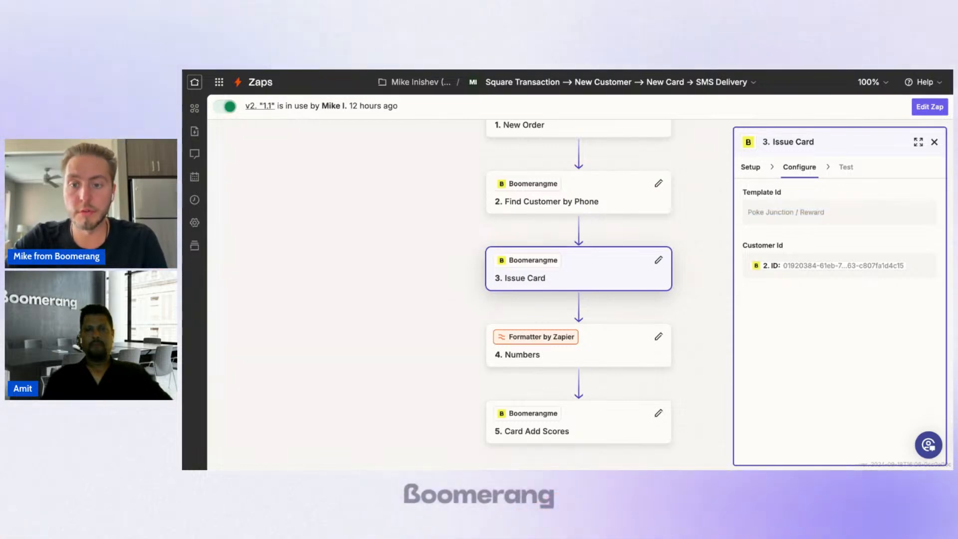
scroll(599, 349, "down", 1)
left_click(634, 327)
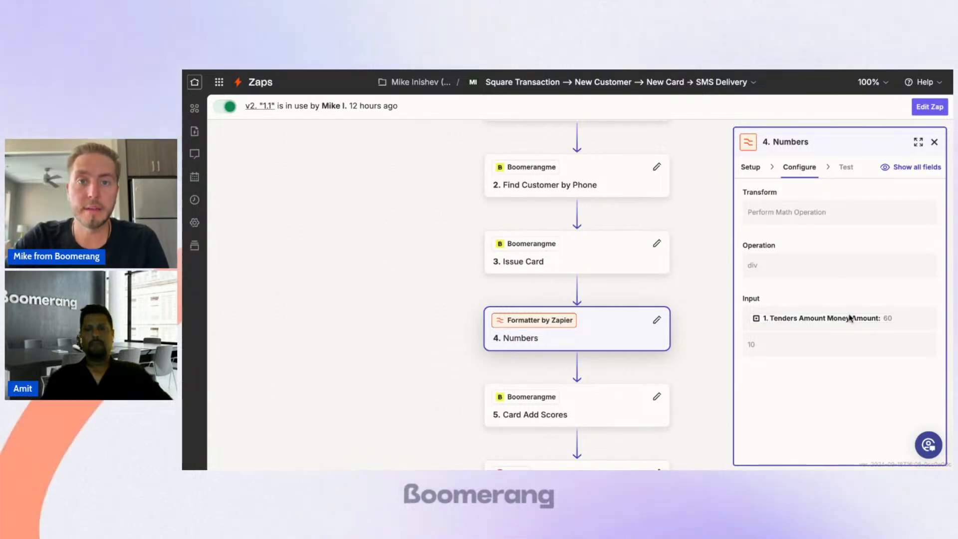
double_click(750, 346)
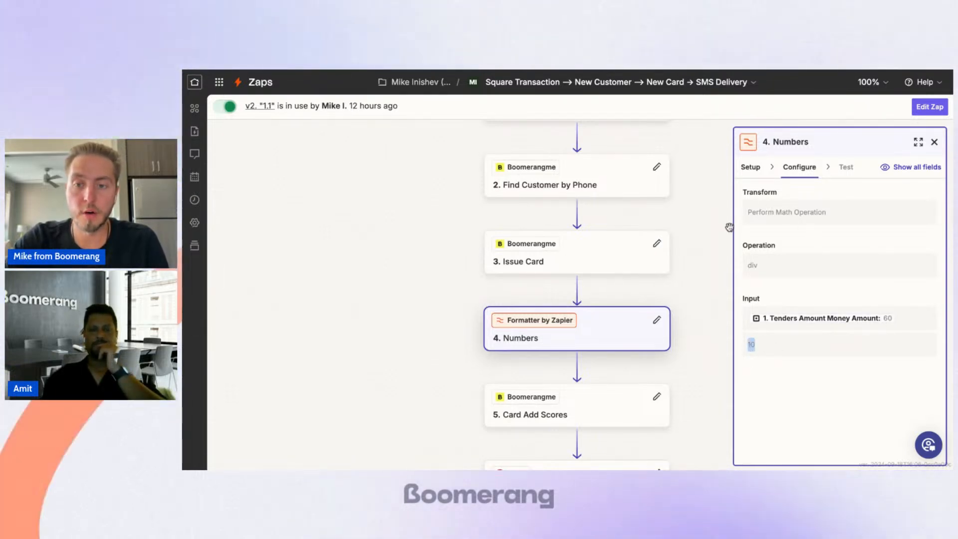
Step: Review the Card Add Scores configuration, including its card ID, scores and comment fields
scroll(610, 334, "down", 2)
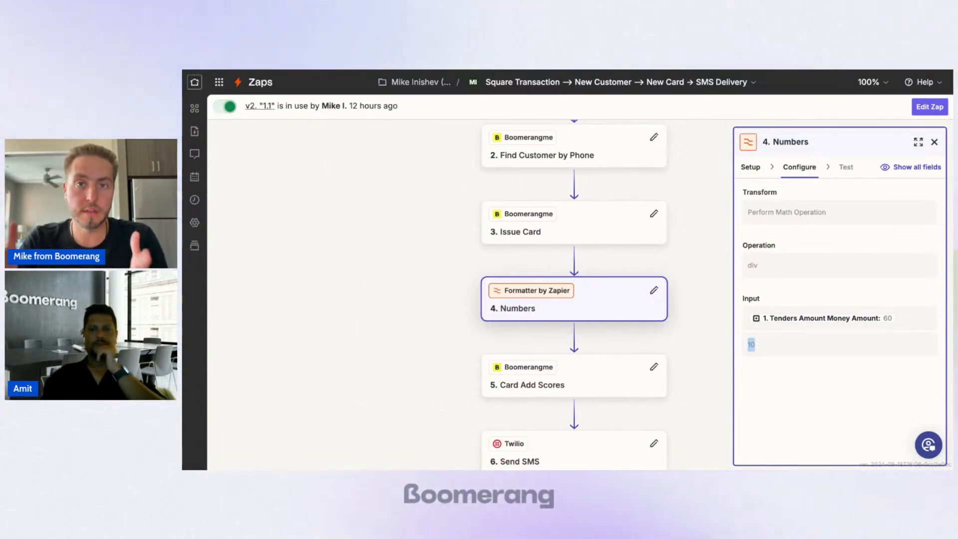
scroll(643, 326, "down", 2)
left_click(607, 346)
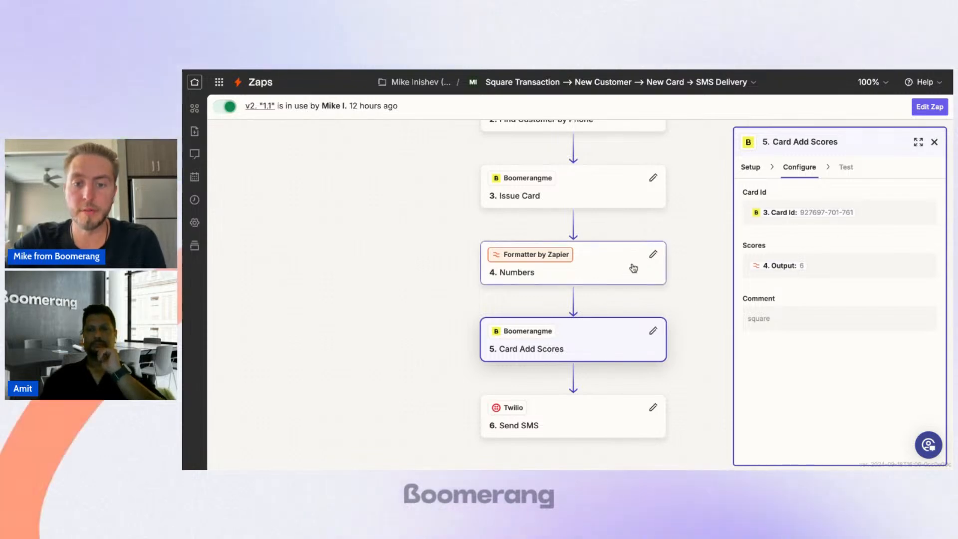
scroll(633, 306, "down", 1)
scroll(635, 304, "down", 3)
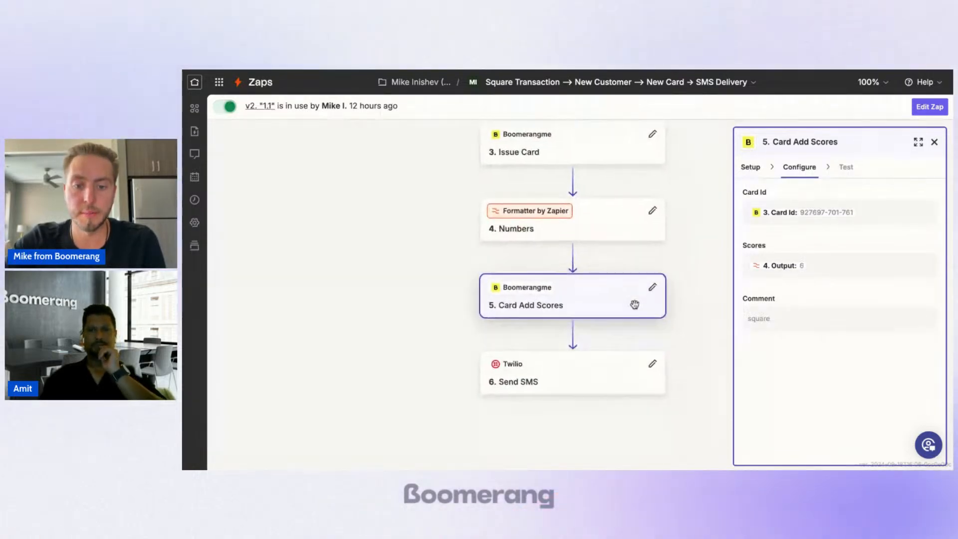
Step: Review the Twilio Send SMS recipient and message settings, and close the step details to return to the workflow overview
left_click(587, 383)
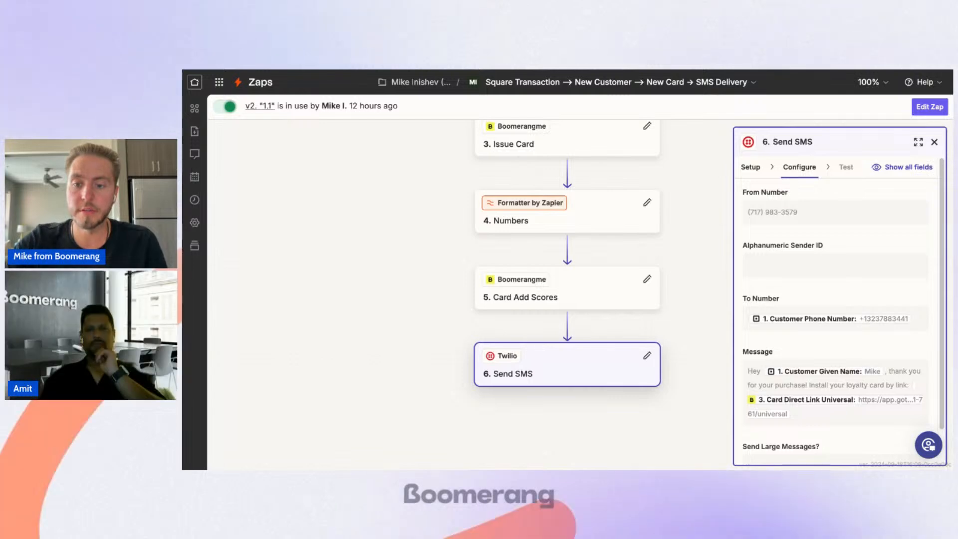
scroll(836, 300, "down", 1)
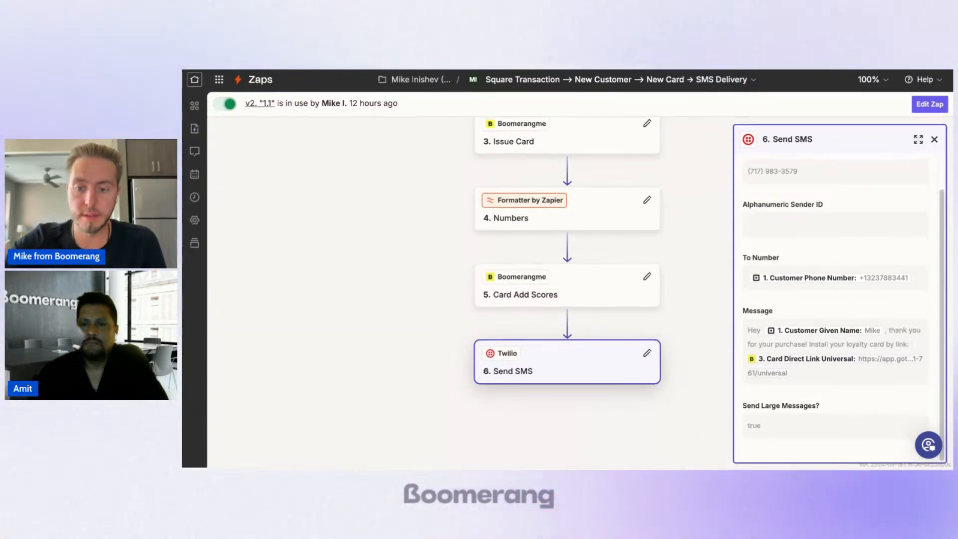
scroll(876, 208, "up", 2)
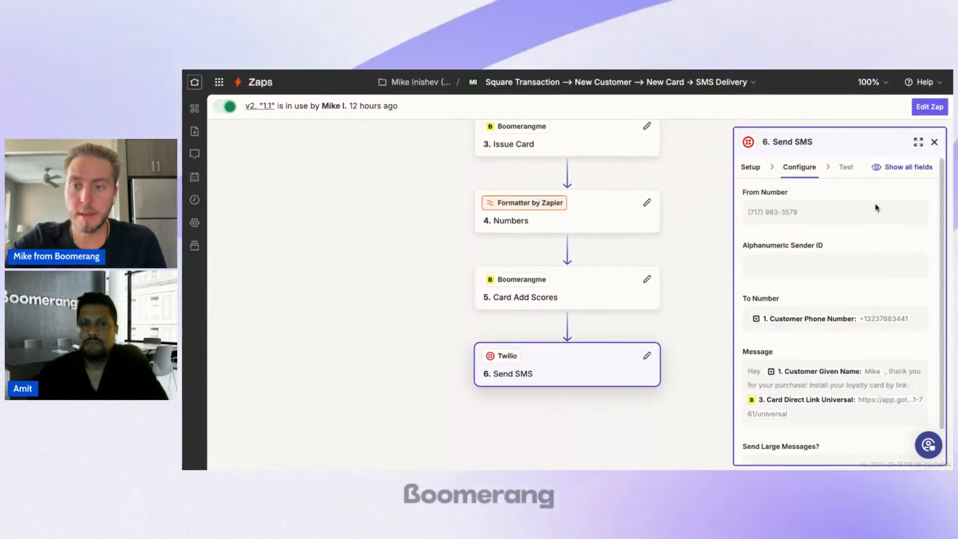
left_click(934, 142)
left_click_drag(724, 223, 725, 300)
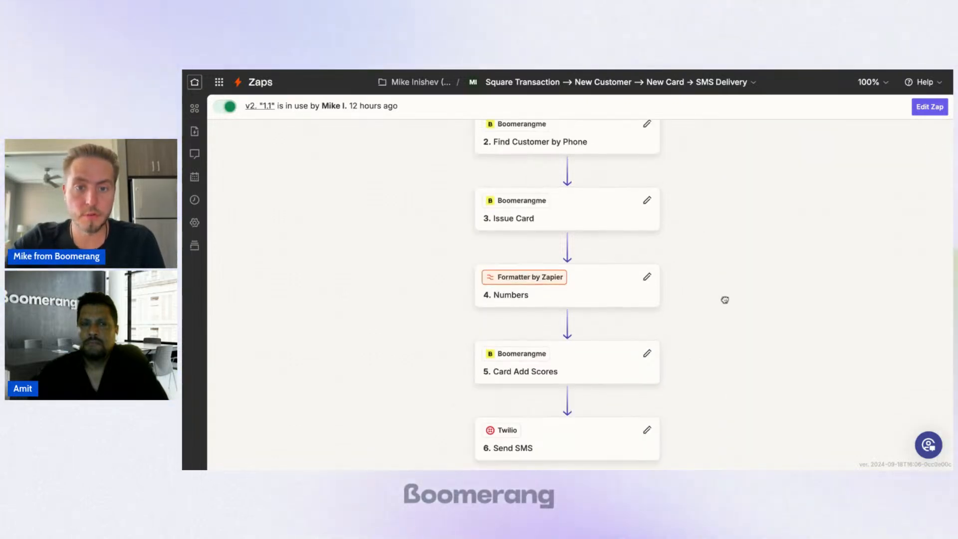
left_click_drag(688, 180, 684, 310)
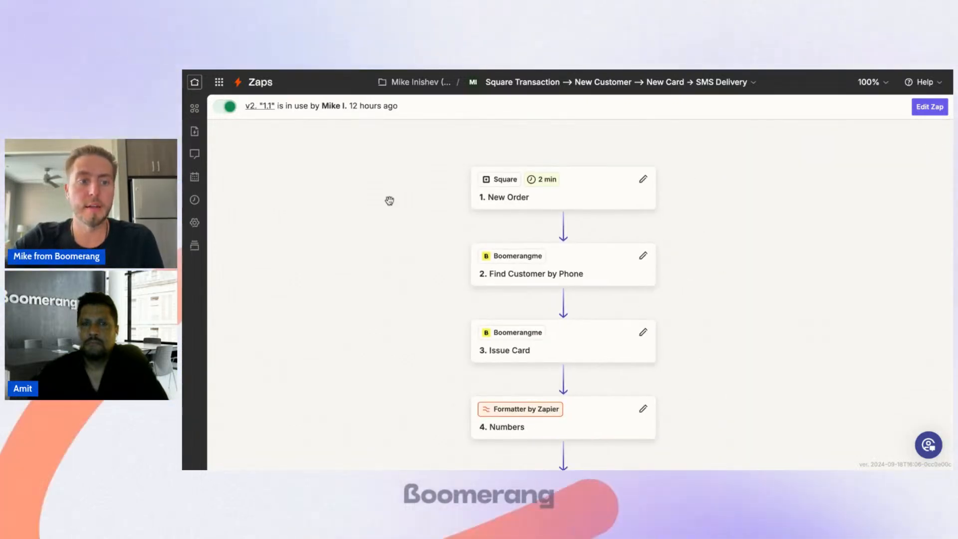
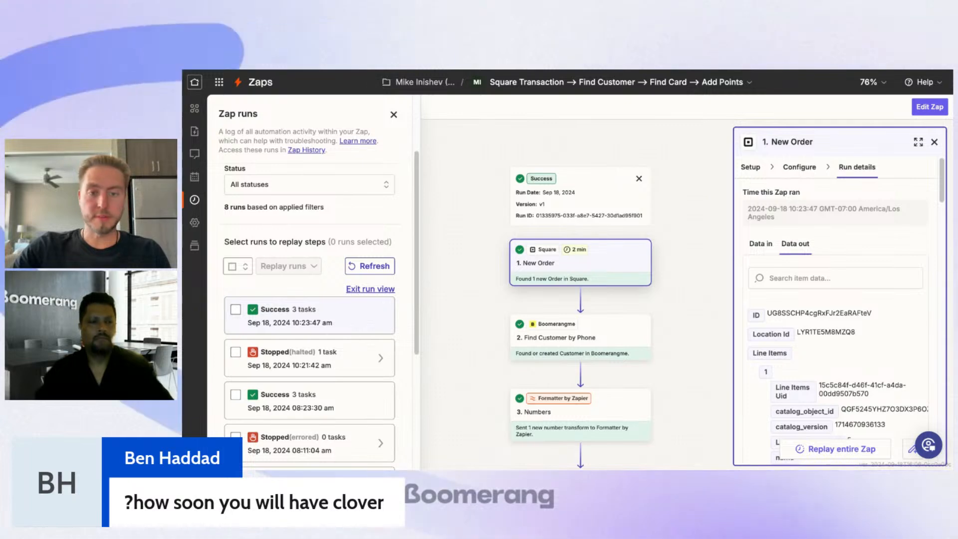
Step: Examine the output data of the Square New Order run, including the line item quantity, base price and gross sales
scroll(848, 307, "down", 3)
scroll(847, 307, "down", 3)
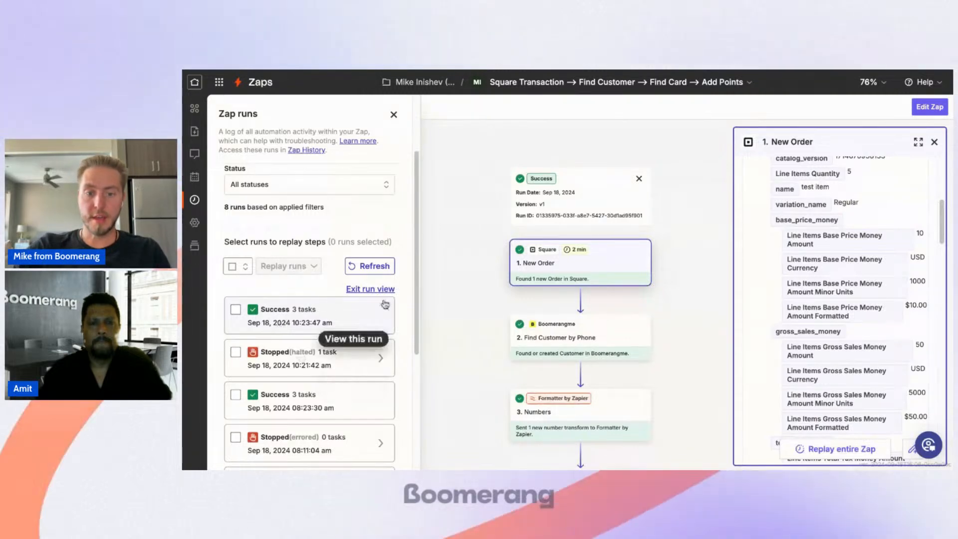
scroll(568, 287, "down", 1)
Step: Look through the steps of the successful run, from the New Order trigger down to Card Add Scores
left_click_drag(568, 287, 575, 153)
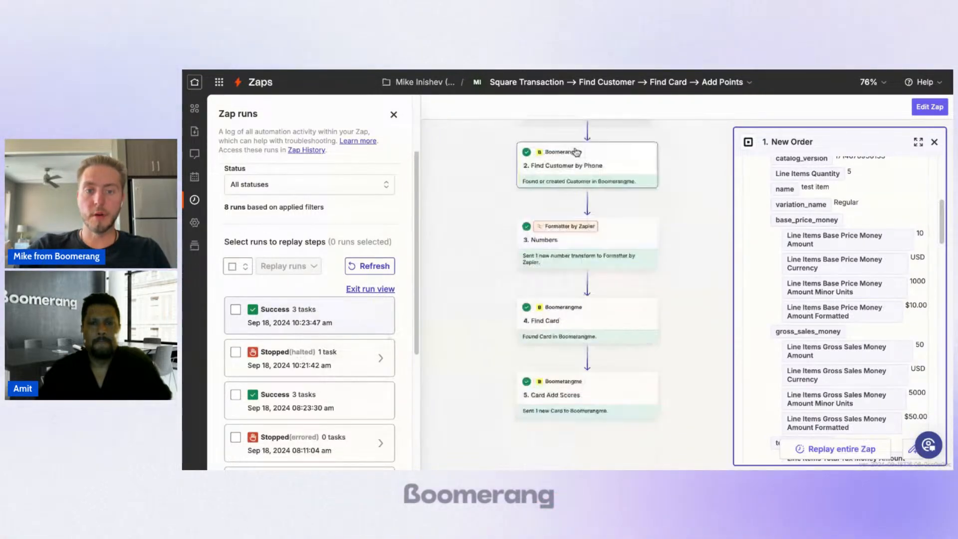
left_click_drag(627, 232, 580, 443)
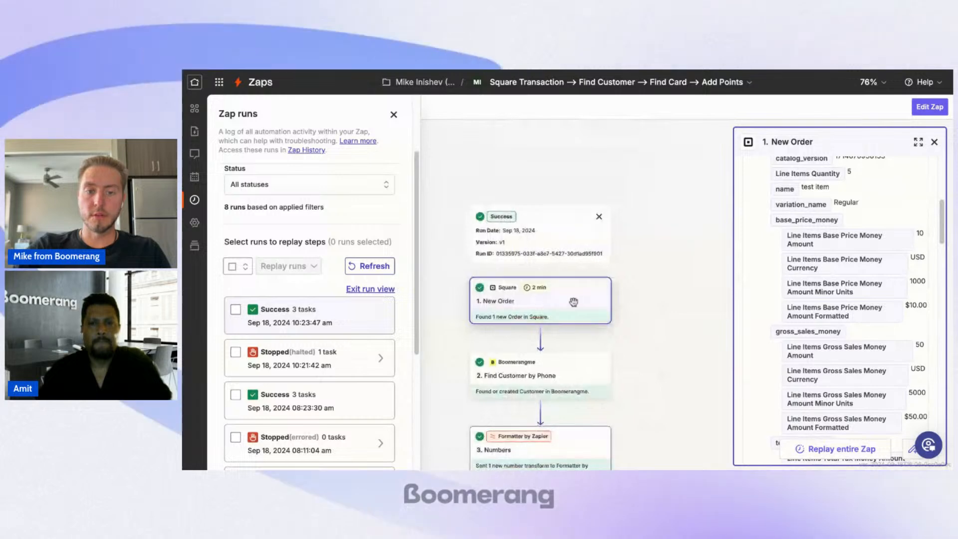
scroll(573, 301, "up", 3)
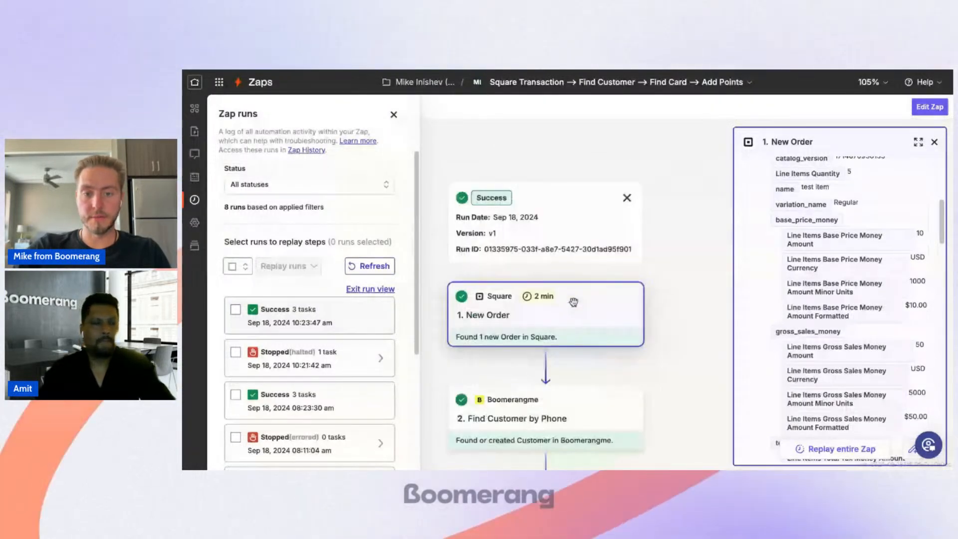
scroll(574, 302, "down", 2)
scroll(564, 294, "down", 8)
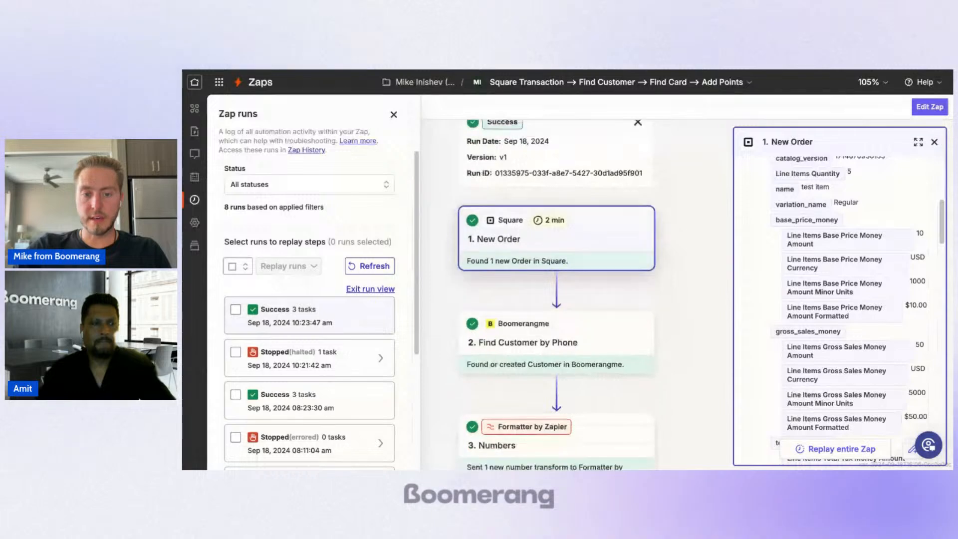
scroll(564, 295, "down", 1)
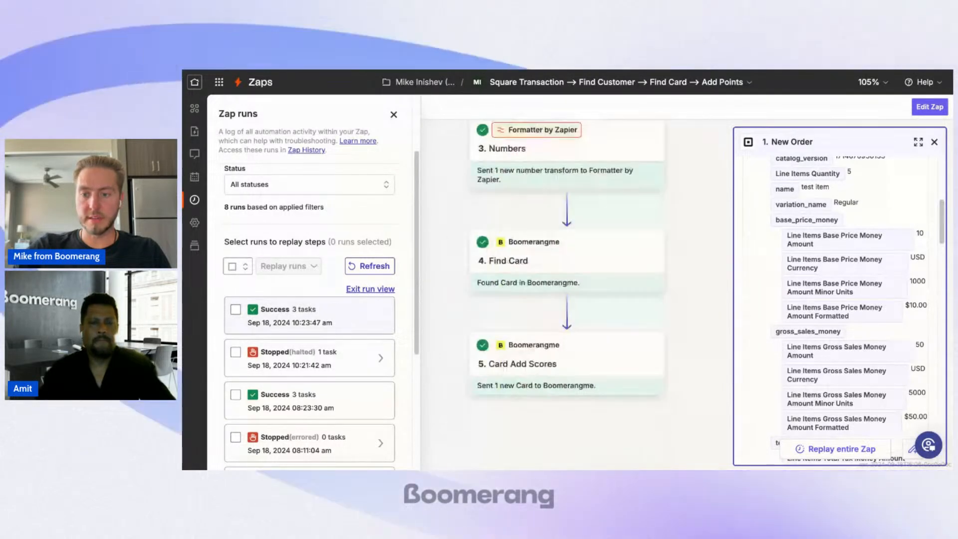
scroll(819, 366, "down", 2)
scroll(820, 366, "down", 3)
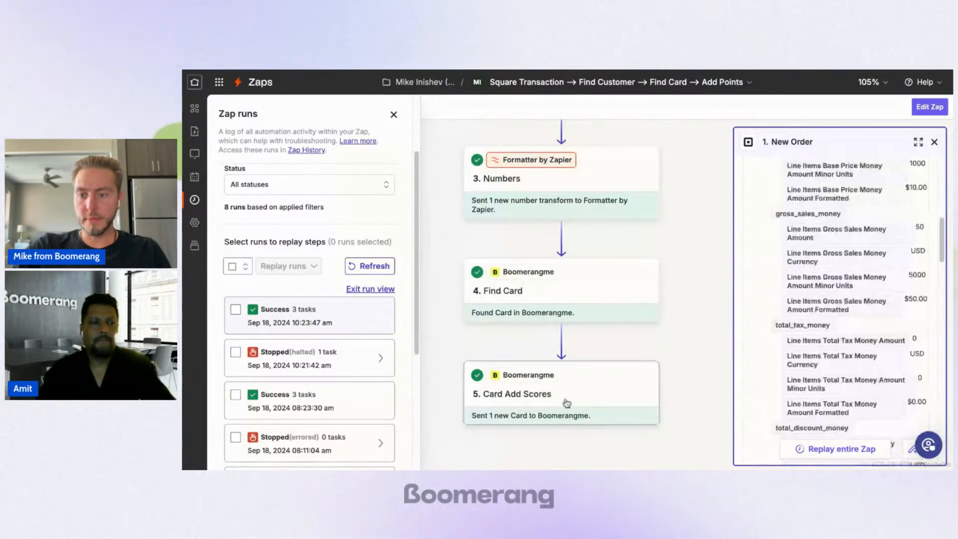
Step: Open the Card Add Scores run details and check the output data through to the card's bonus balance
left_click(567, 403)
scroll(868, 319, "up", 3)
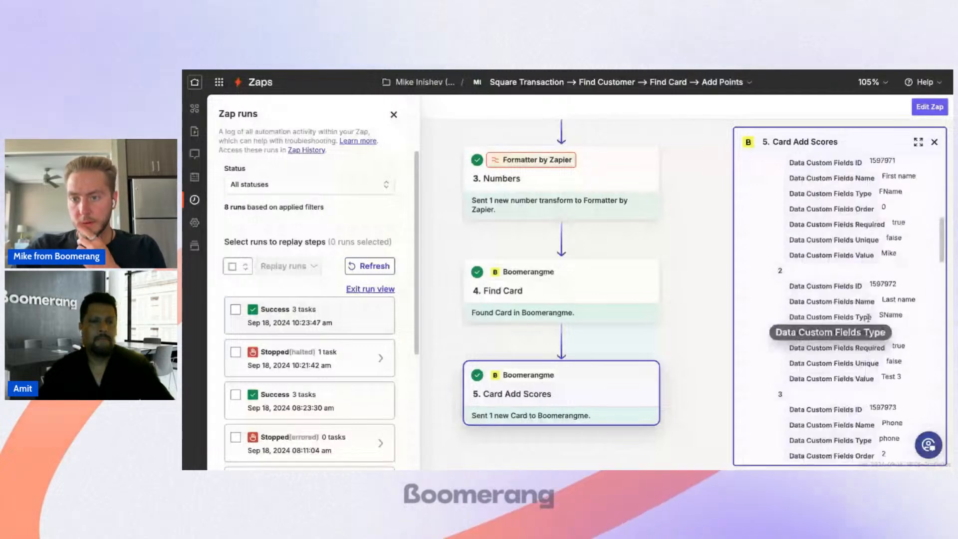
scroll(868, 318, "up", 5)
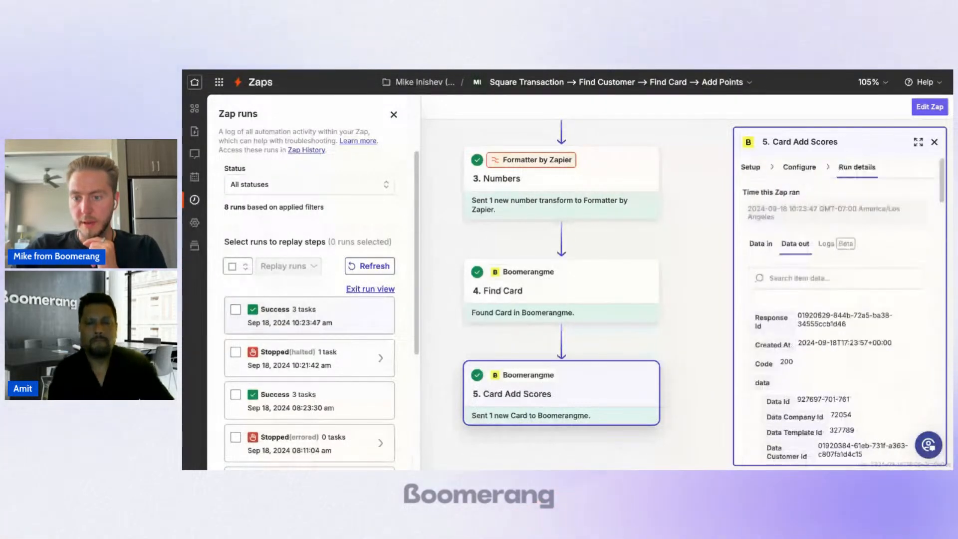
scroll(812, 320, "down", 5)
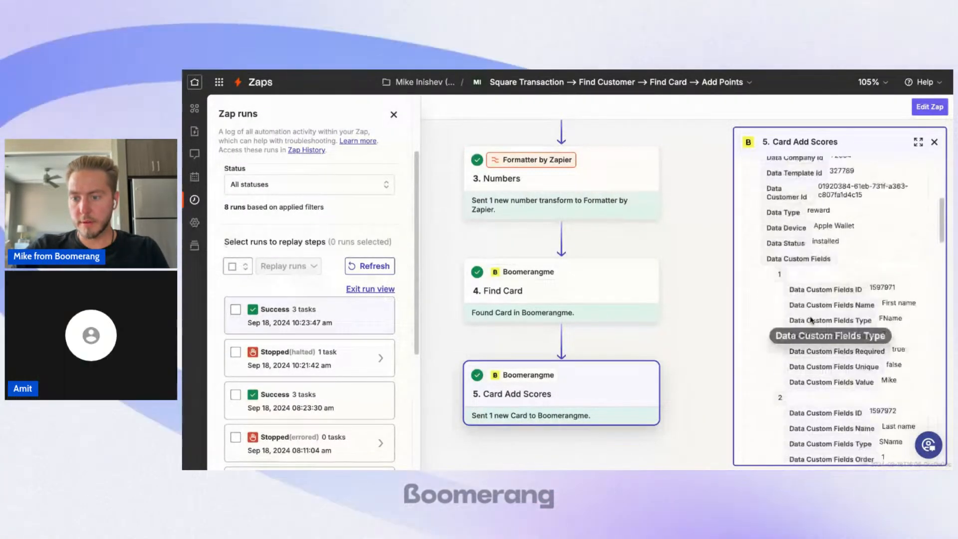
scroll(811, 320, "down", 8)
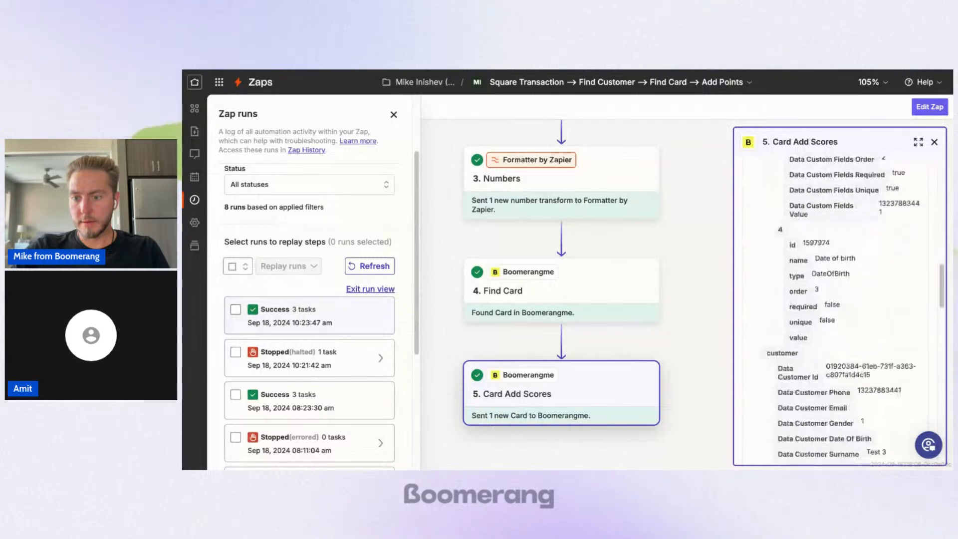
scroll(839, 299, "down", 10)
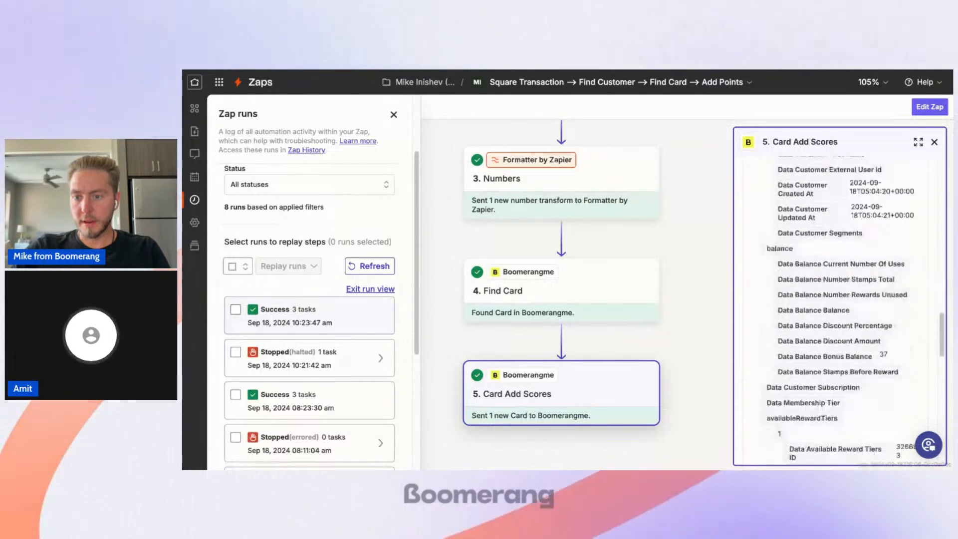
scroll(886, 339, "down", 1)
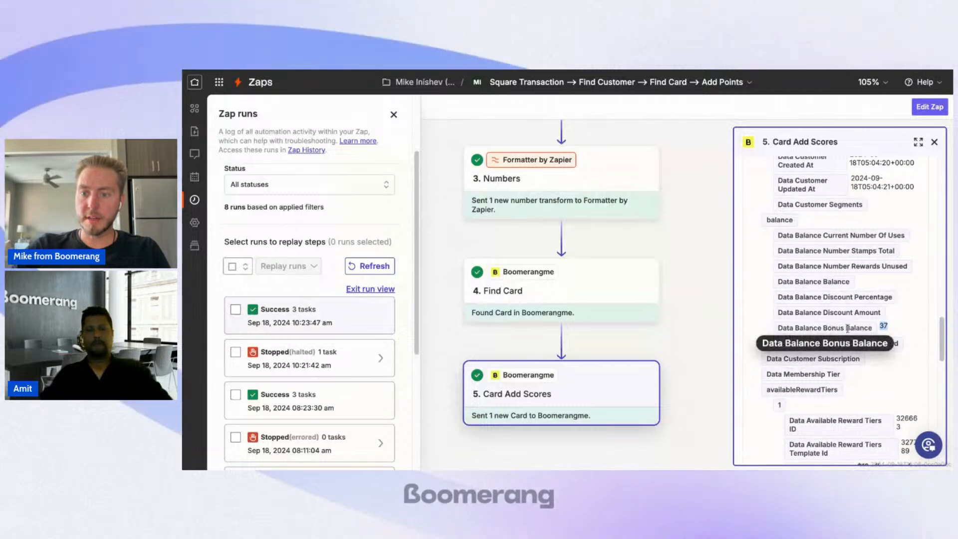
Step: Examine the available reward tiers and the card install and share links in the Card Add Scores output
scroll(873, 327, "down", 4)
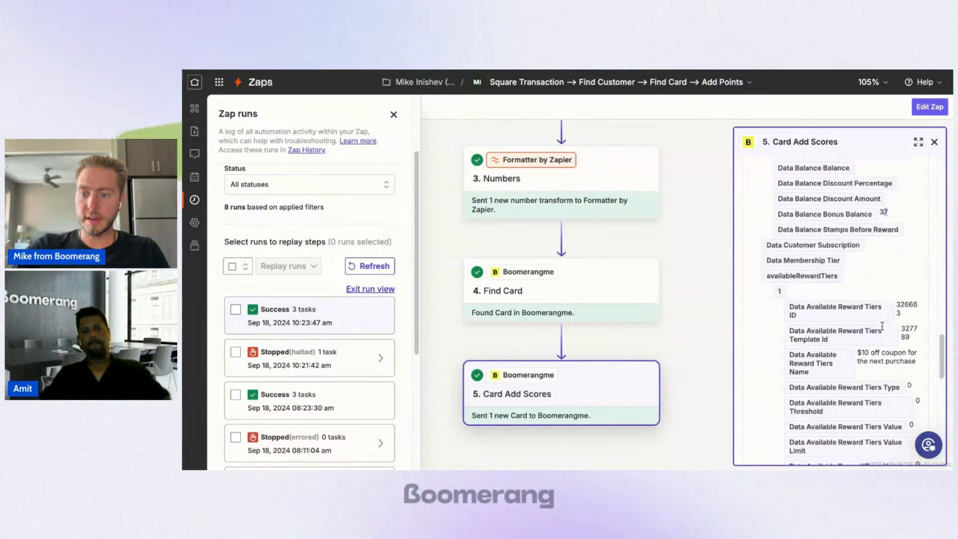
scroll(883, 325, "down", 11)
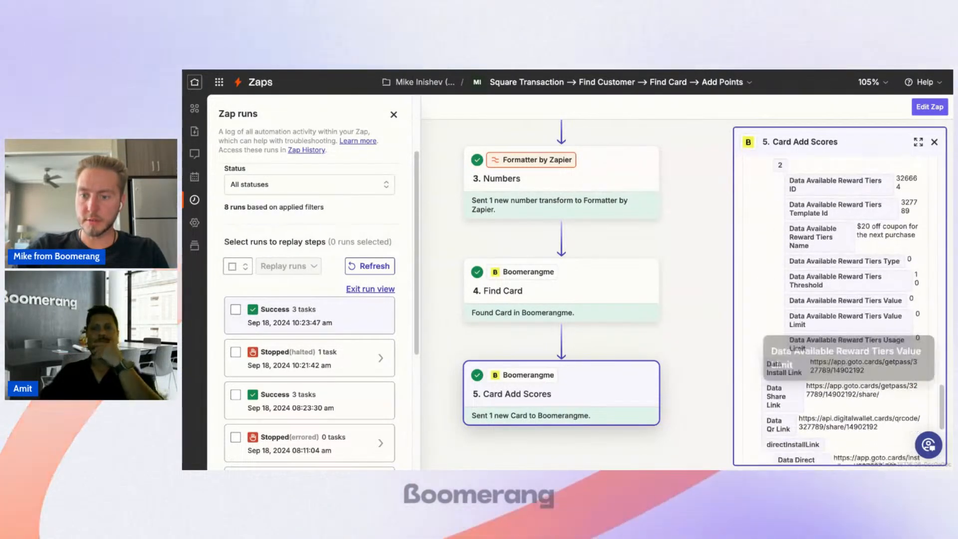
scroll(838, 309, "down", 8)
scroll(839, 309, "up", 10)
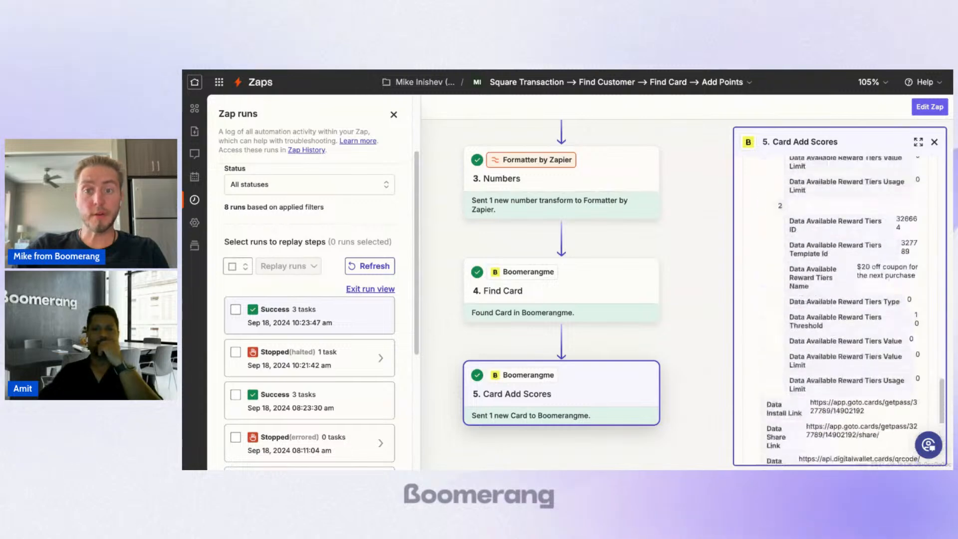
scroll(843, 209, "up", 15)
Step: Return to the Zaps list and create a new blank Zap
left_click(259, 83)
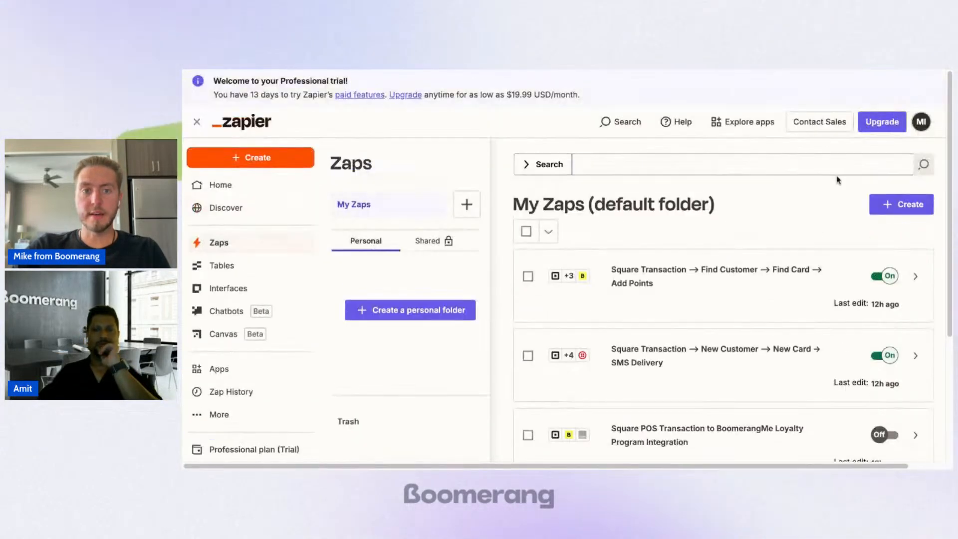
left_click(883, 213)
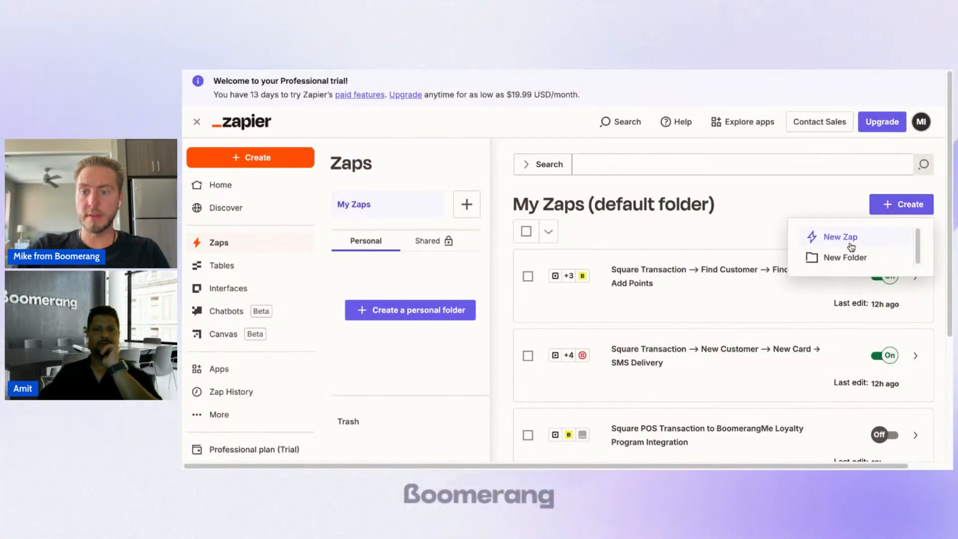
left_click(594, 227)
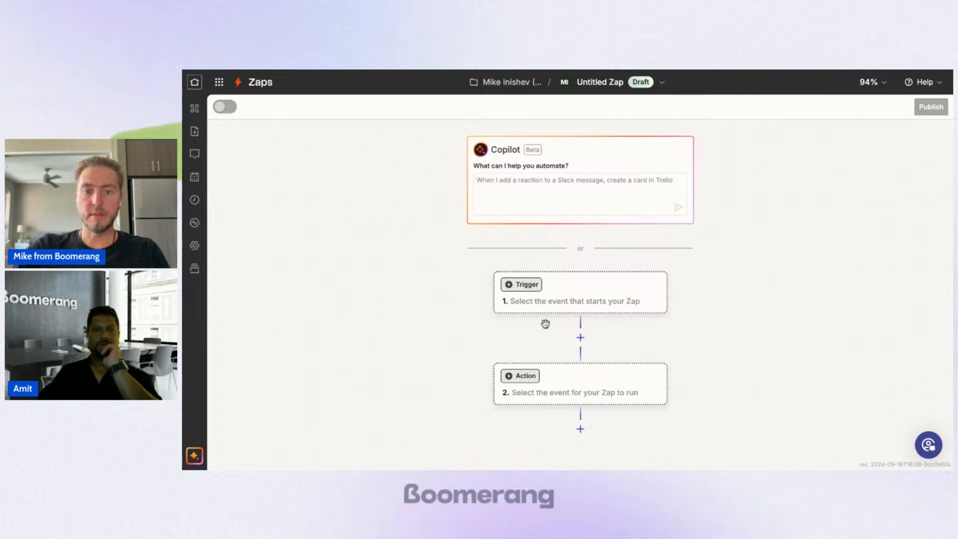
Step: Begin the Copilot prompt with "When I get a new transaction on Square POS, I want to create a new customer on Boomerangme,"
left_click(582, 187)
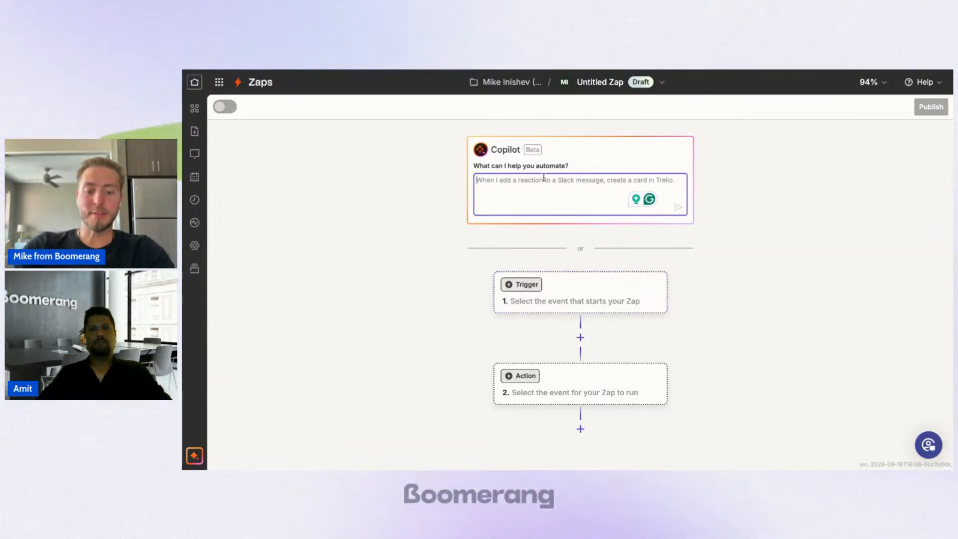
type("I want ")
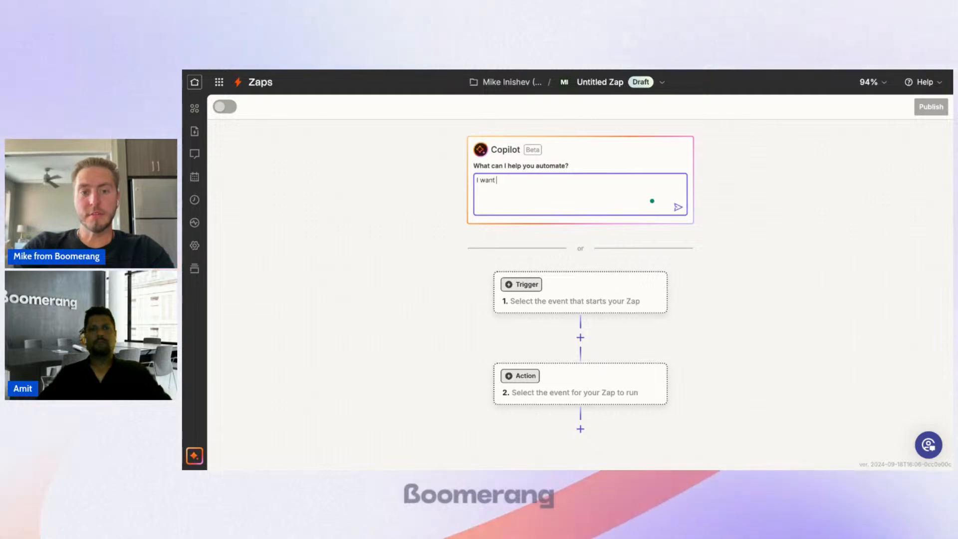
type("to Wh")
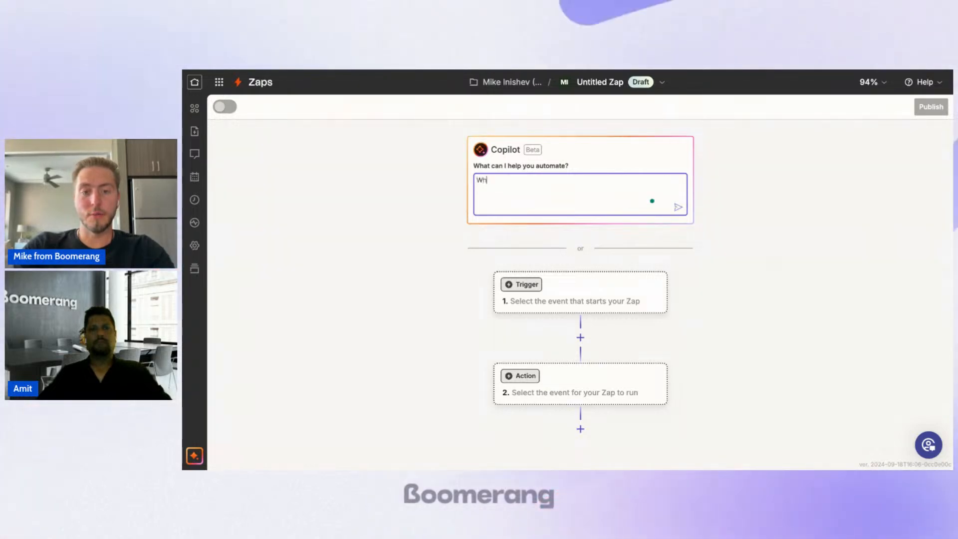
type("en I get a")
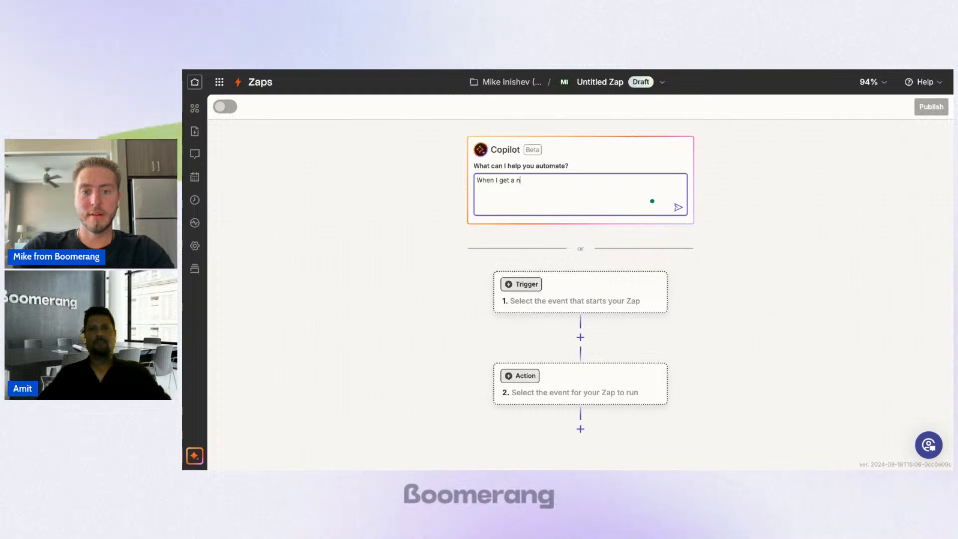
type(" new trans")
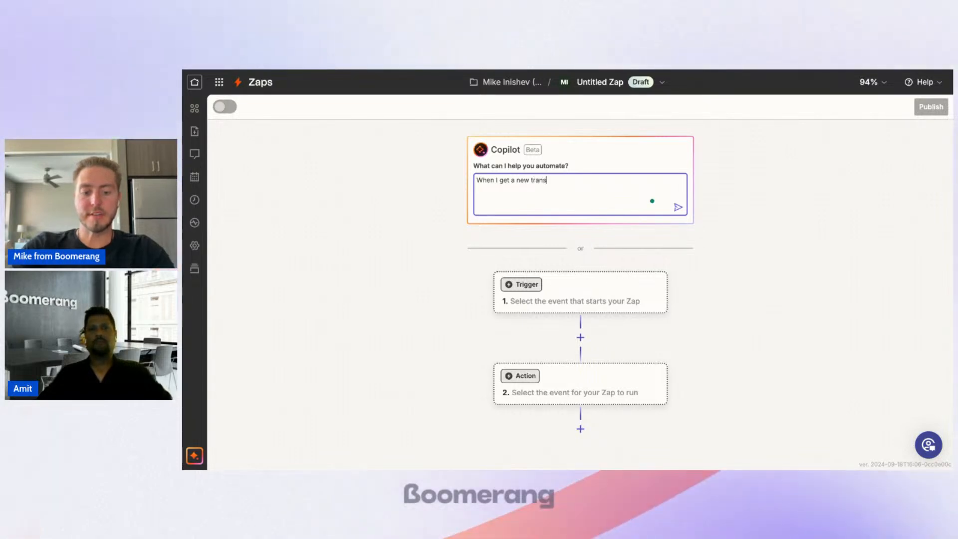
type("action on Sq")
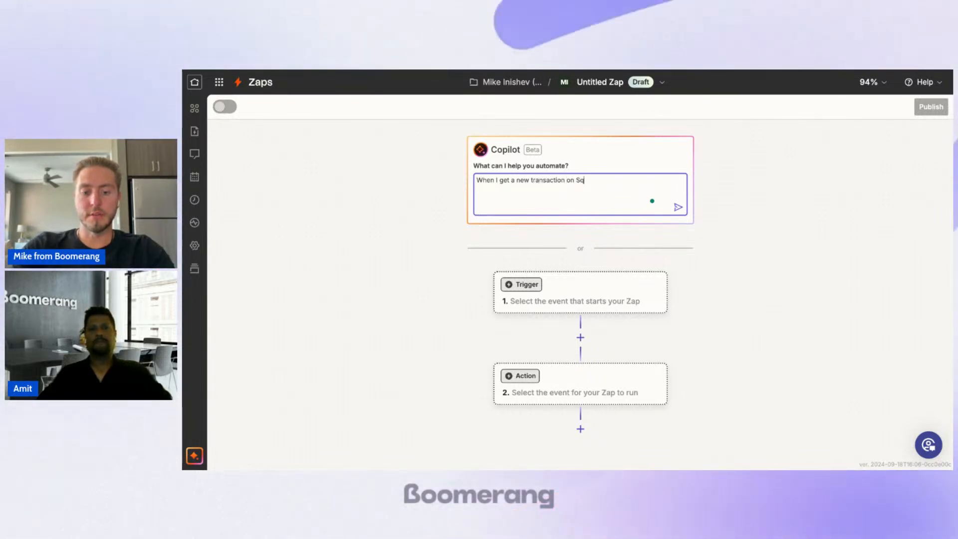
type("uare")
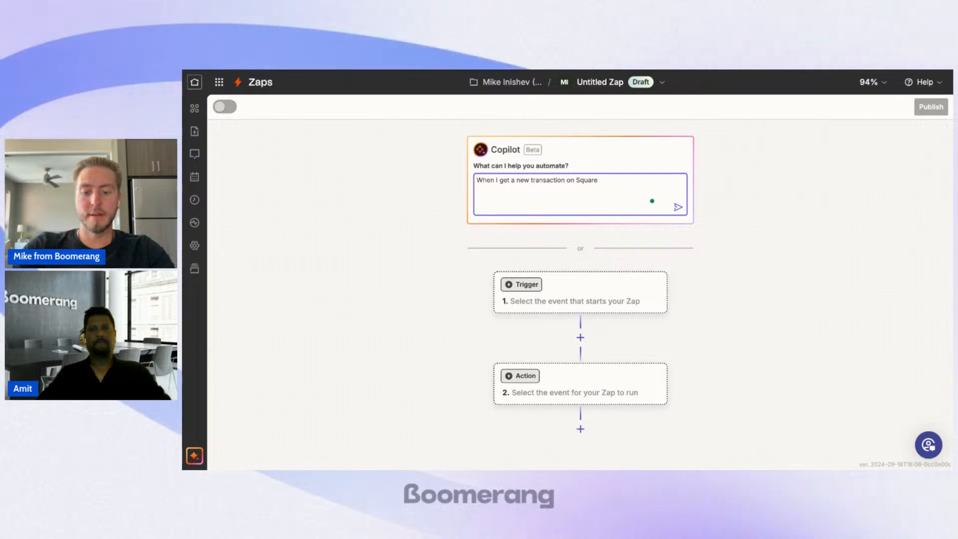
type(" POS ")
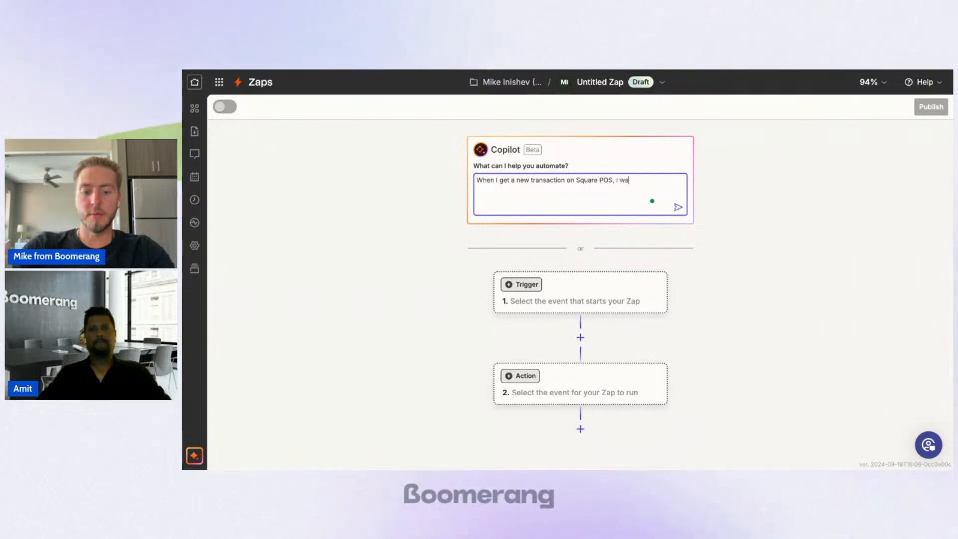
type(" I want to crea")
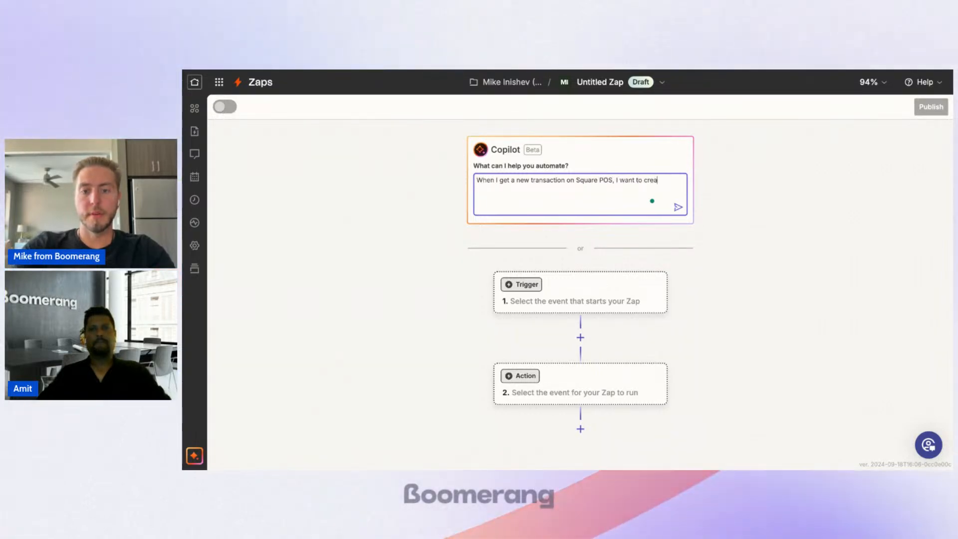
type("te a new cuso")
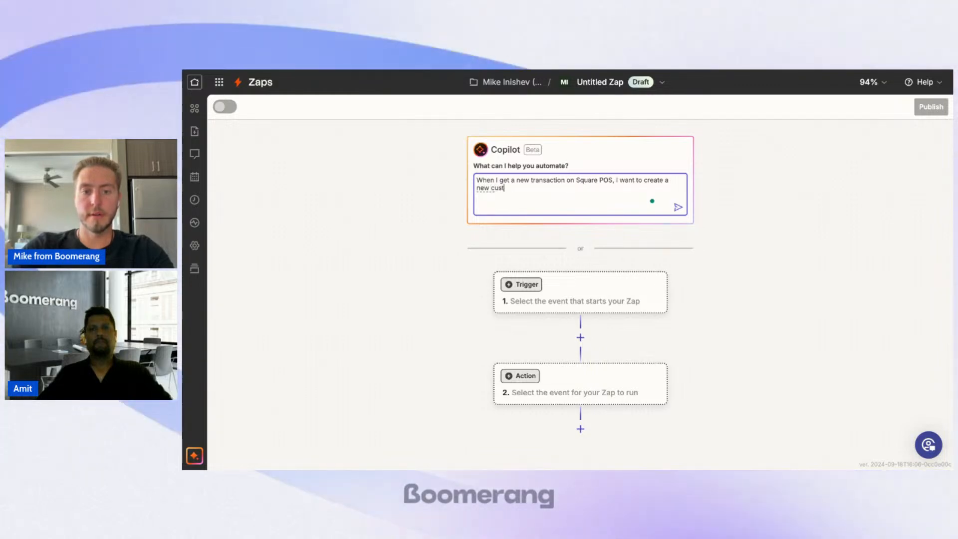
type("omer on Boom")
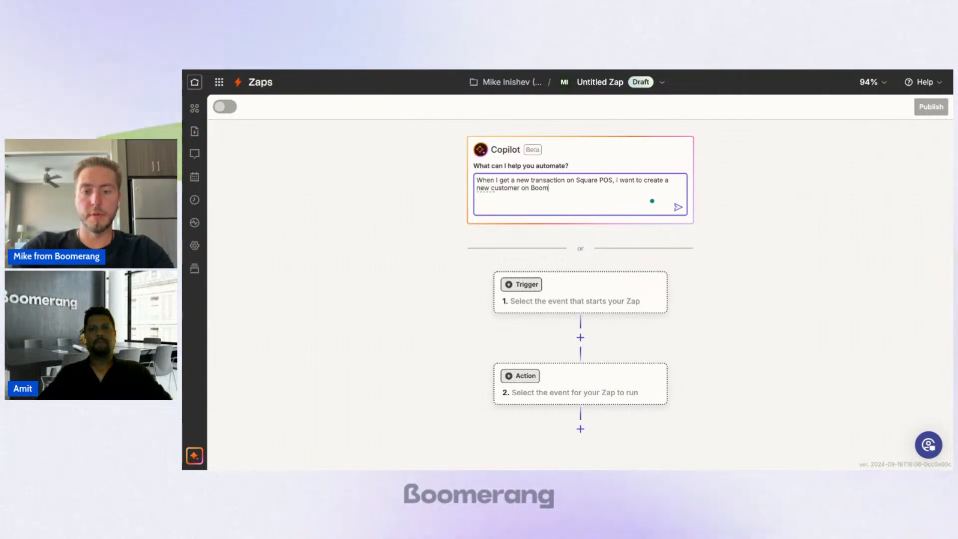
type("erangme a")
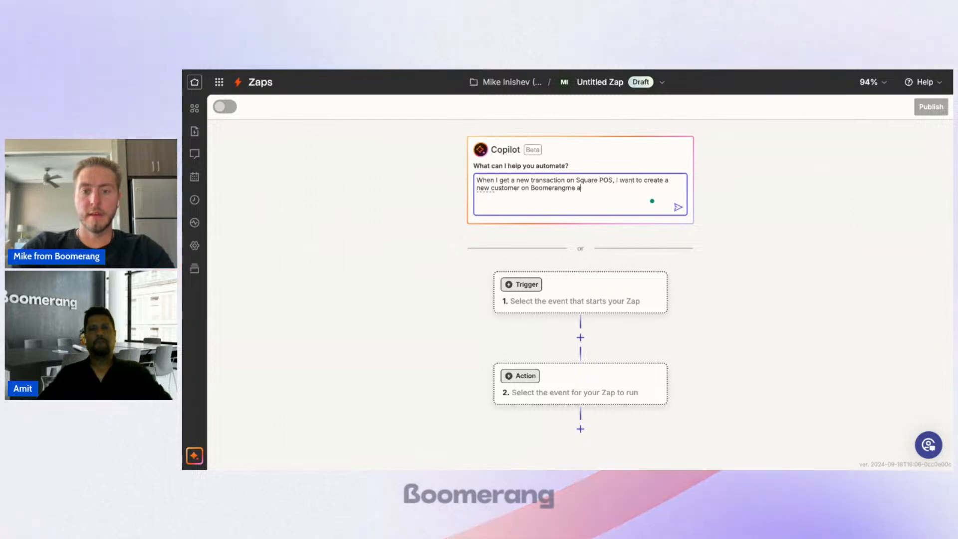
type("m")
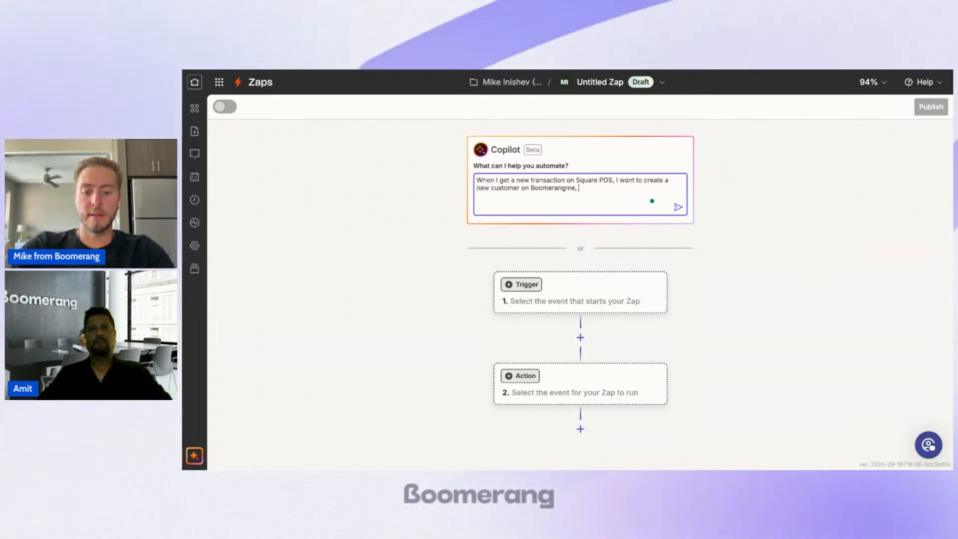
type(", next")
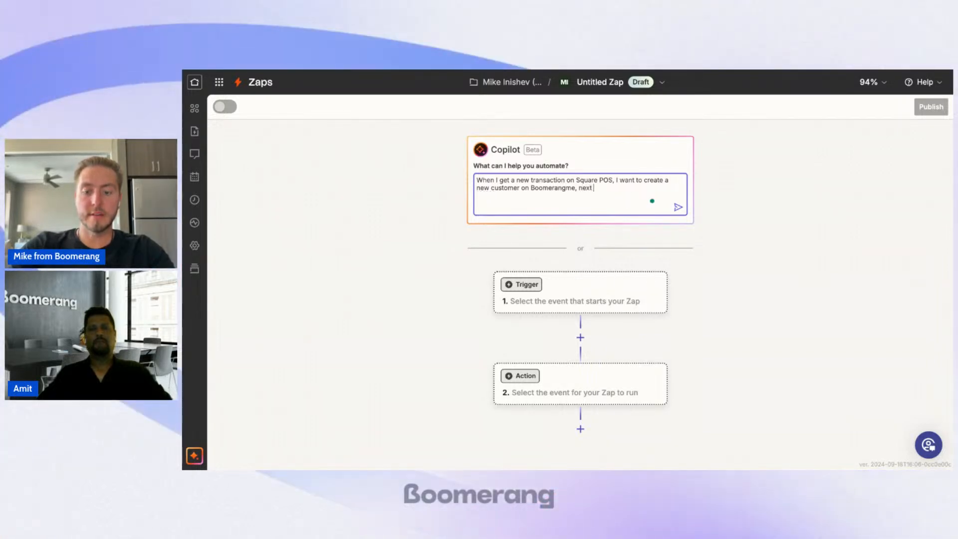
type(" create")
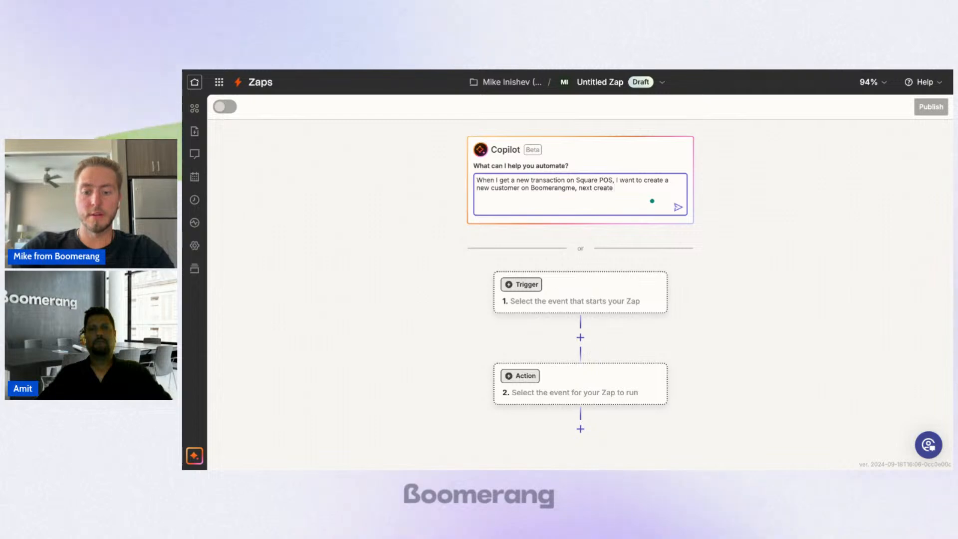
type(" loyalty card ")
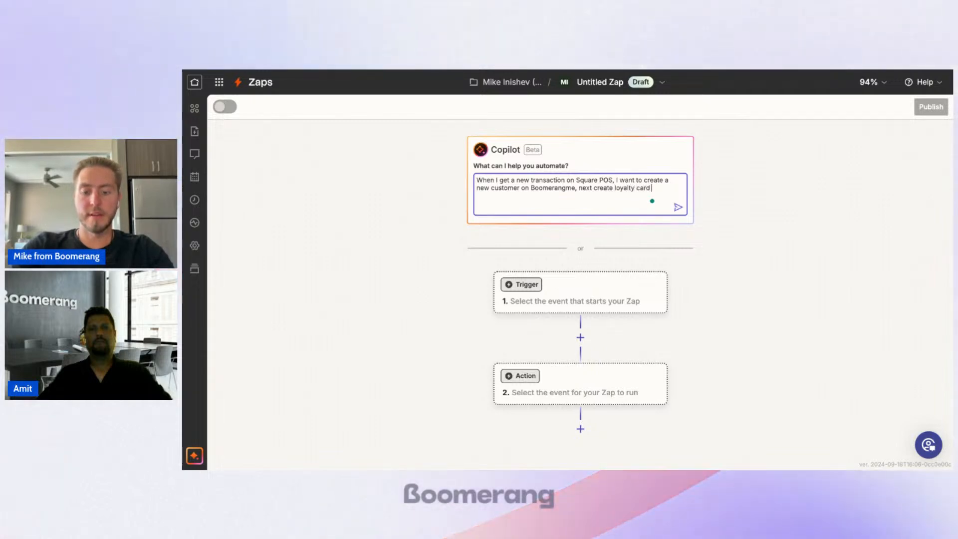
type("amd afte")
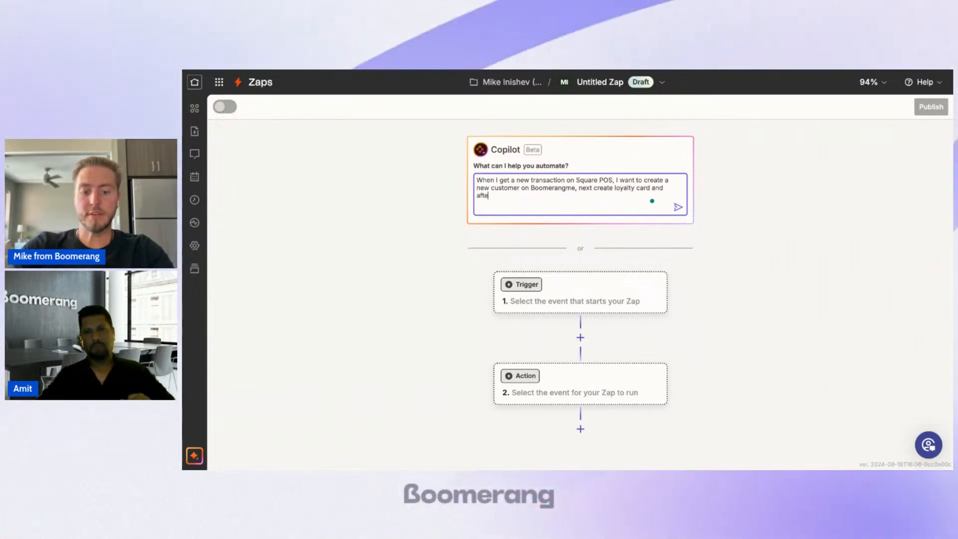
type("r proceedd")
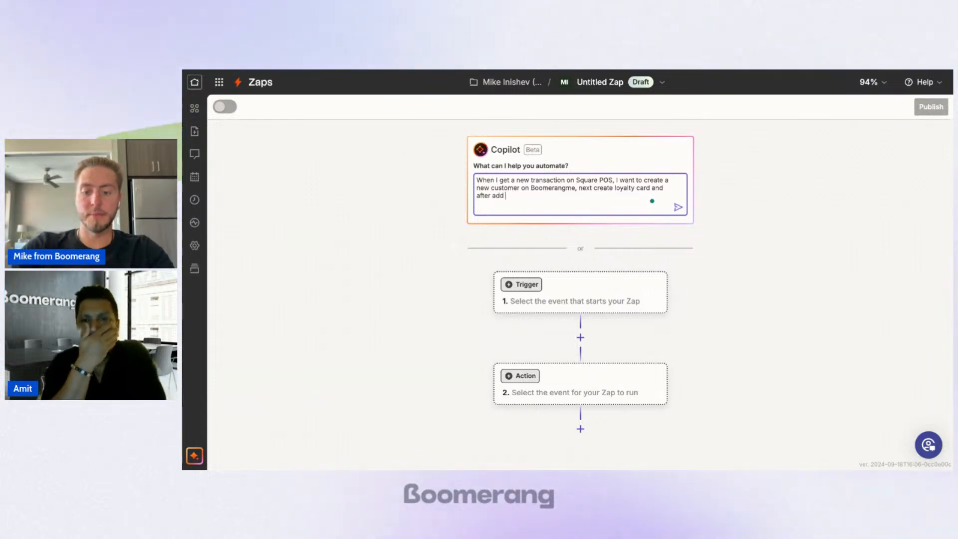
type("add bonus")
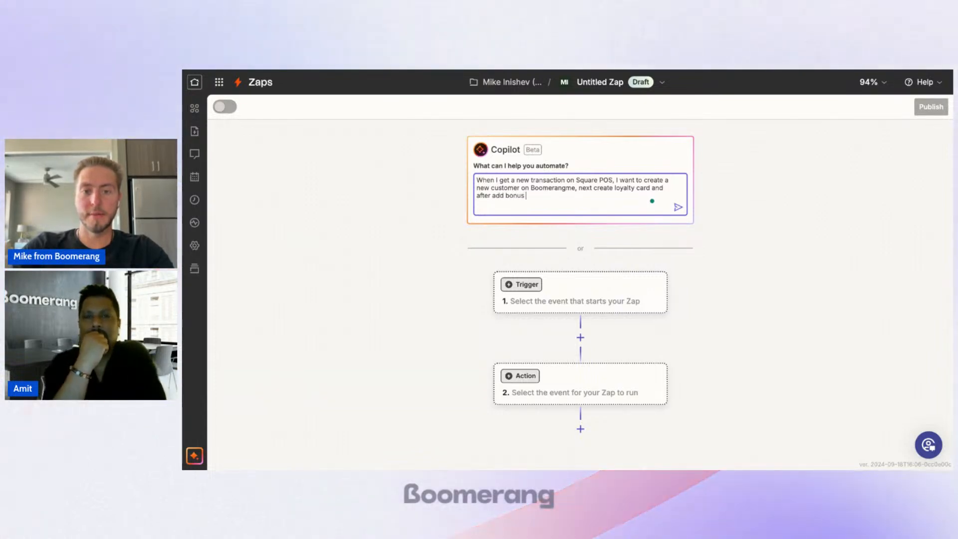
type(" scores from the")
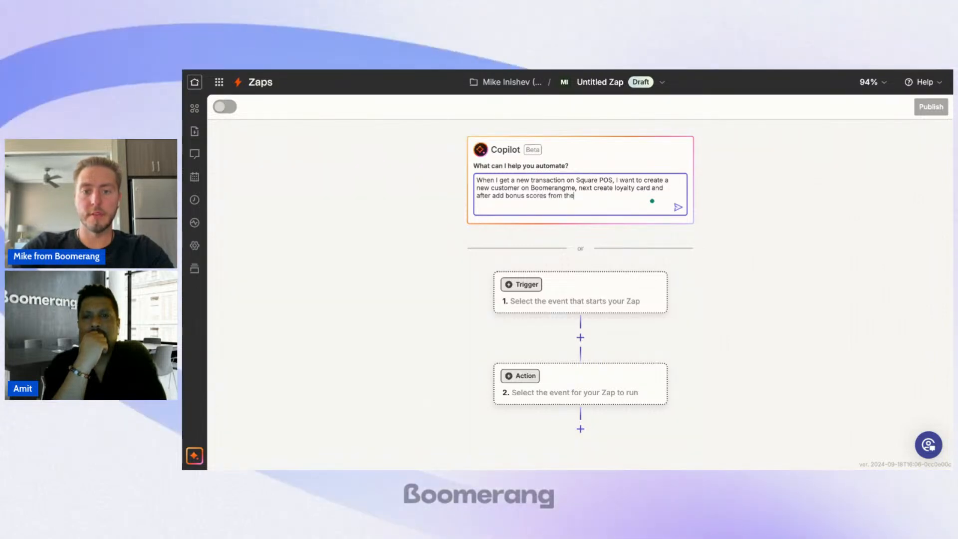
Step: Finish the Copilot prompt with "next create loyalty card and after add bonus scores from this purchase amount." and send it
key("BackSpace")
type("is purchase")
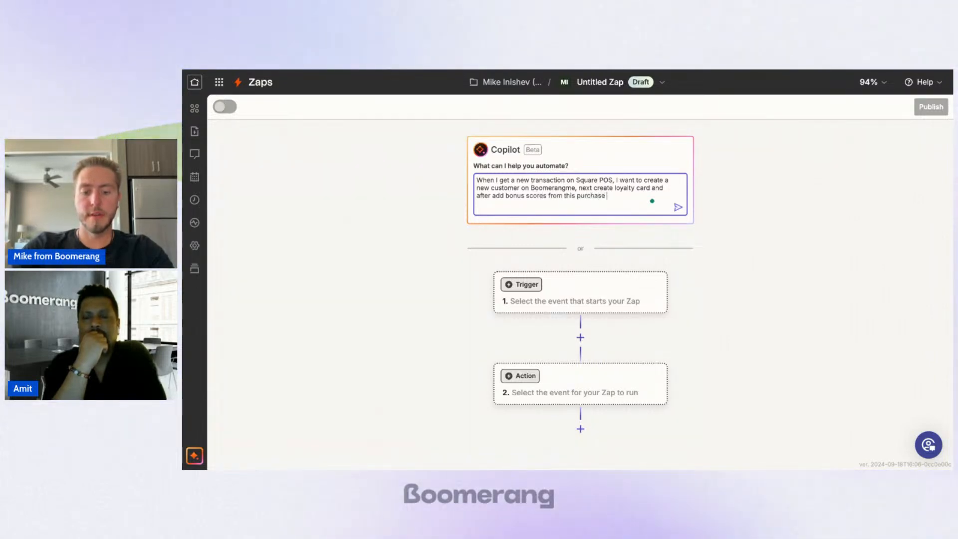
type(" amount.")
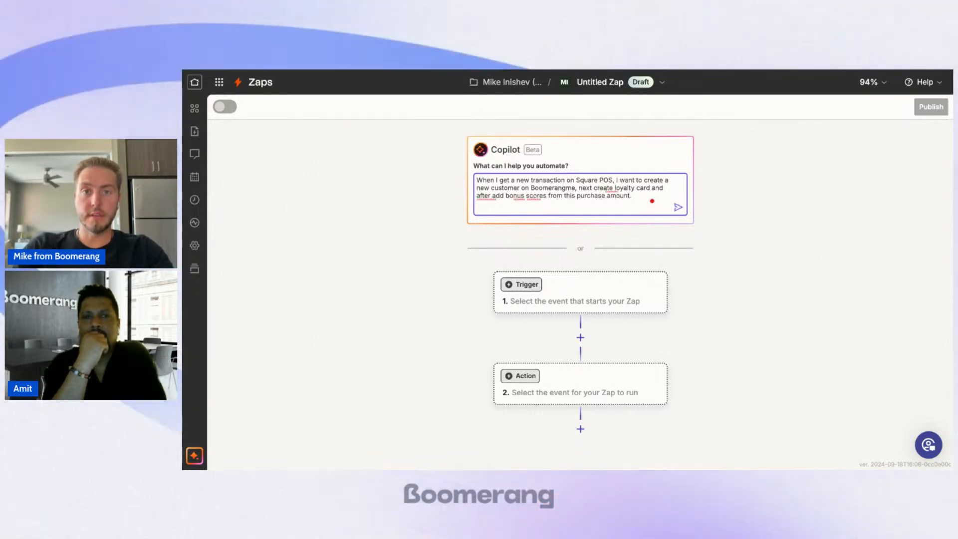
left_click(678, 208)
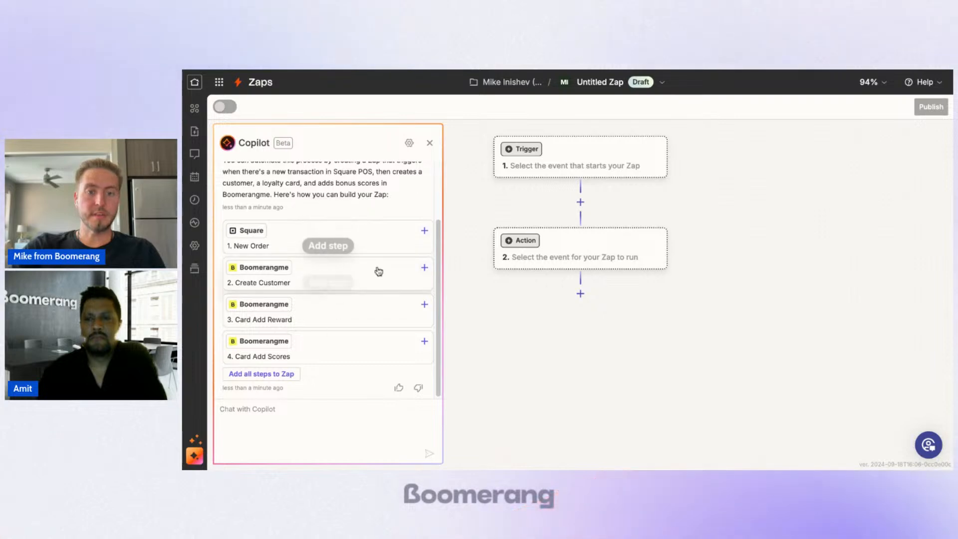
Step: Add Copilot's suggested Square New Order step to the Zap as its trigger
left_click(298, 241)
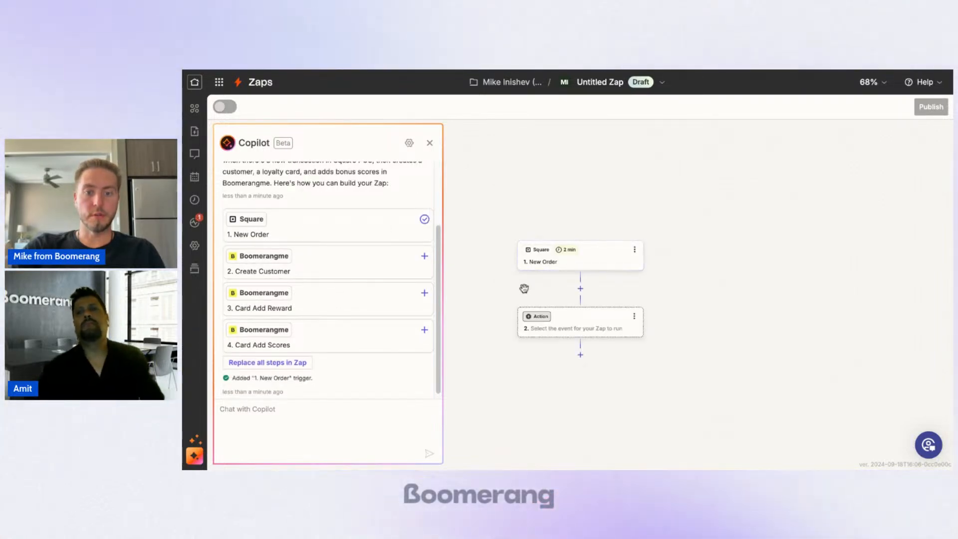
scroll(525, 289, "up", 5)
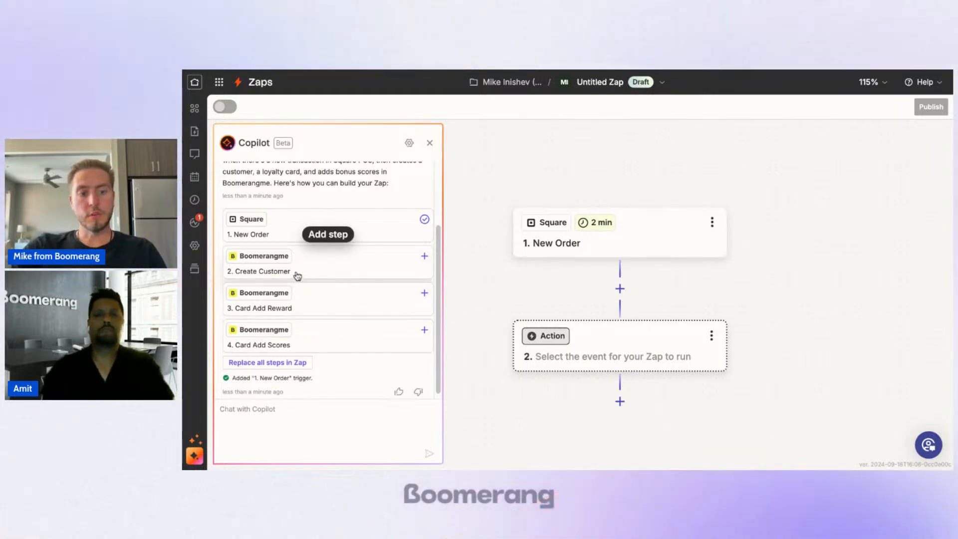
scroll(362, 263, "down", 1)
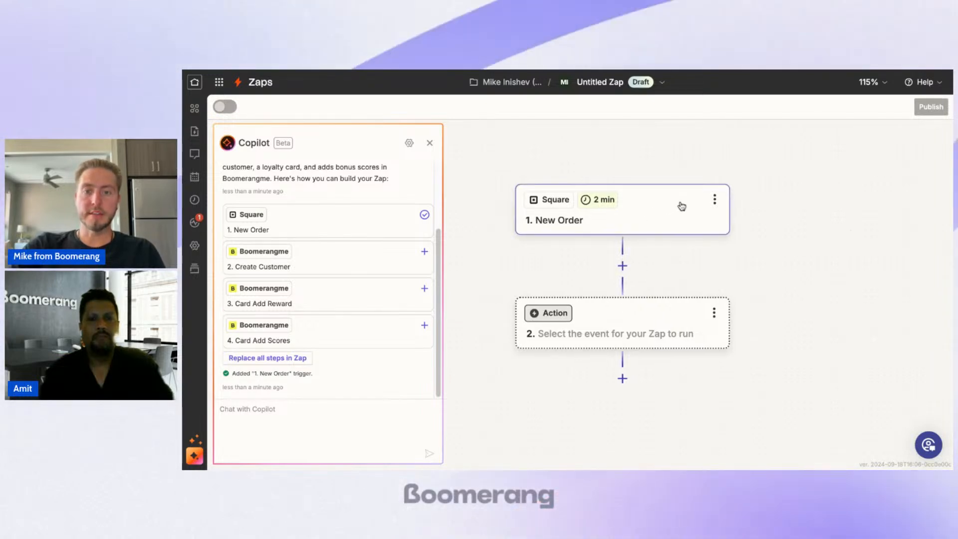
Step: Reconnect the Square account of the New Order trigger, signing in with the account e-mail and password
left_click(664, 215)
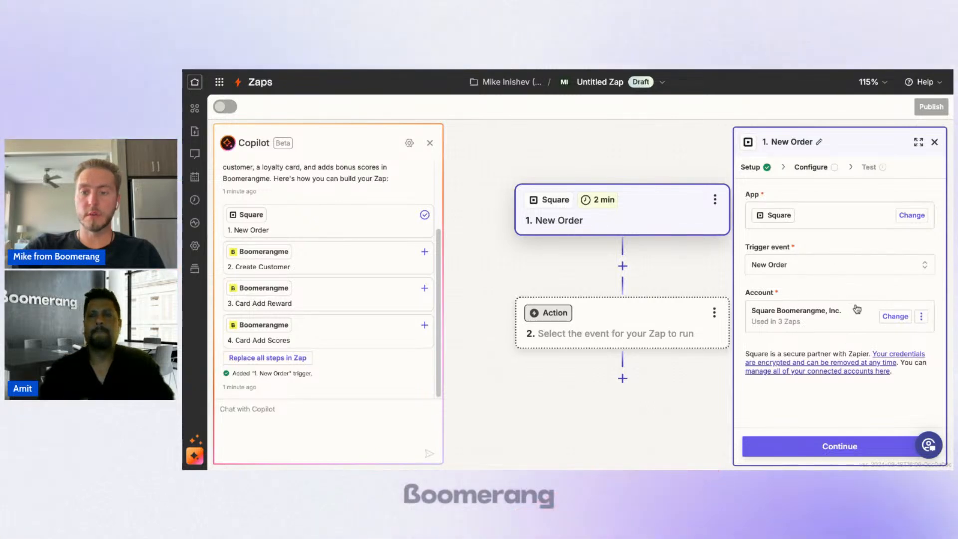
left_click(922, 318)
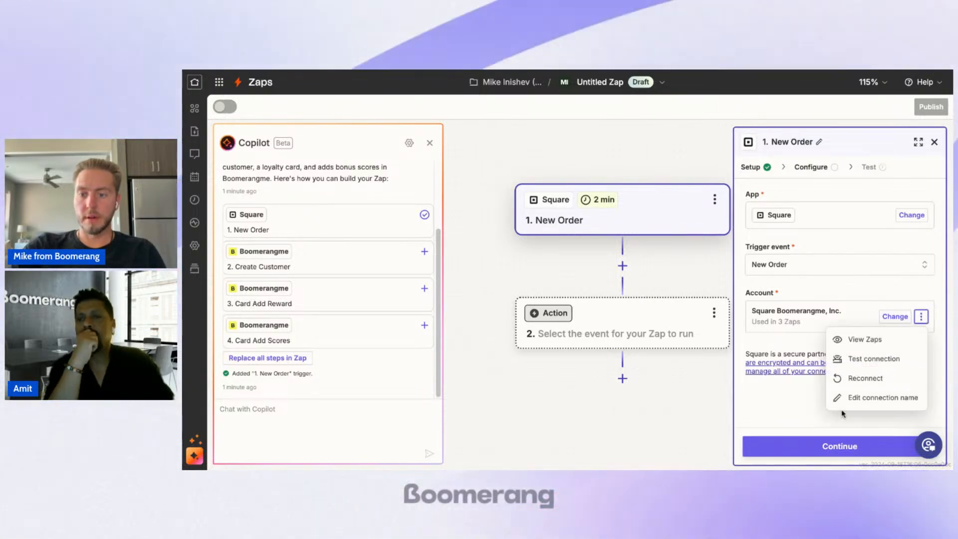
left_click(881, 377)
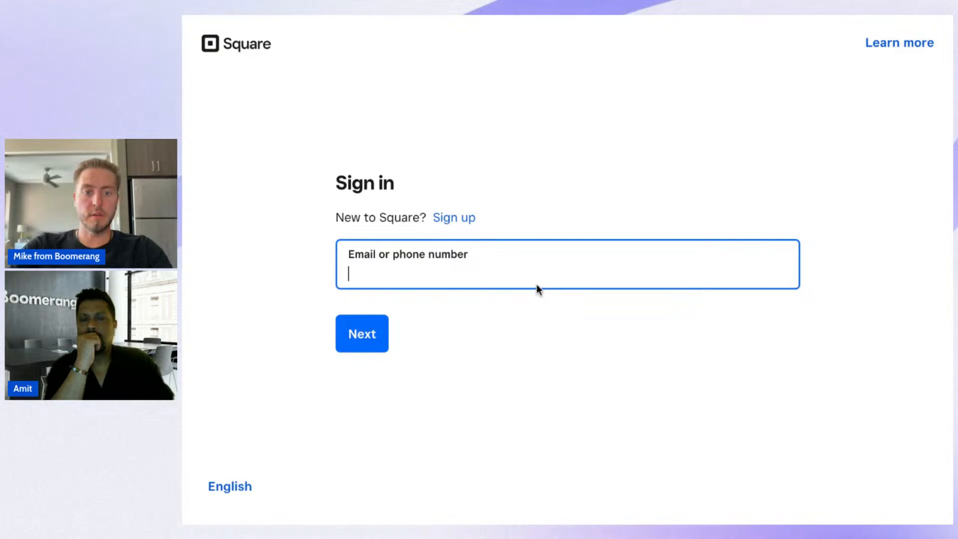
left_click(391, 298)
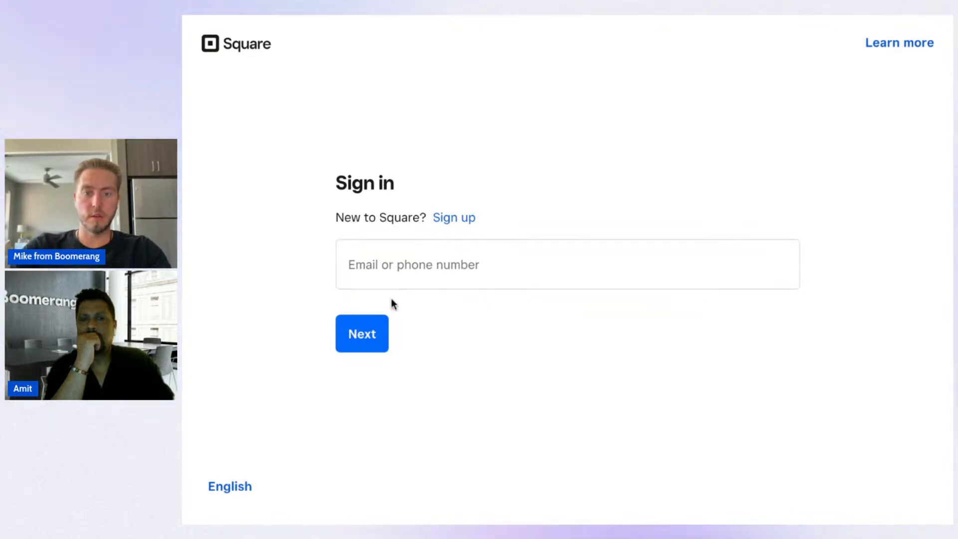
left_click(450, 280)
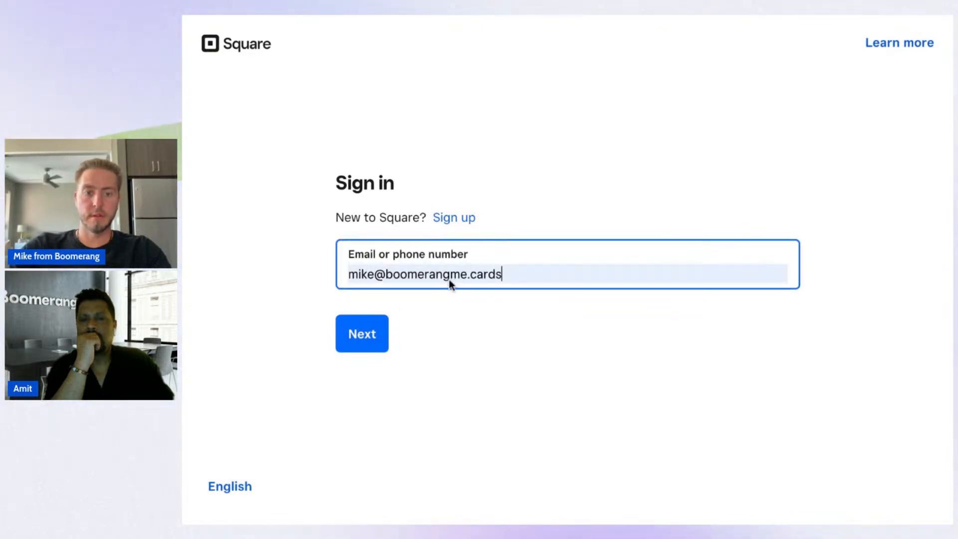
left_click(367, 344)
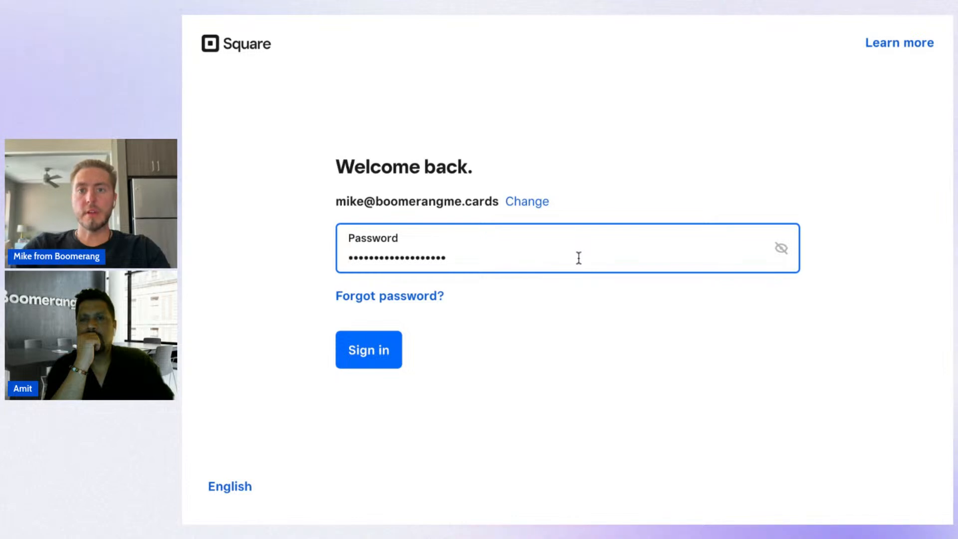
left_click(378, 350)
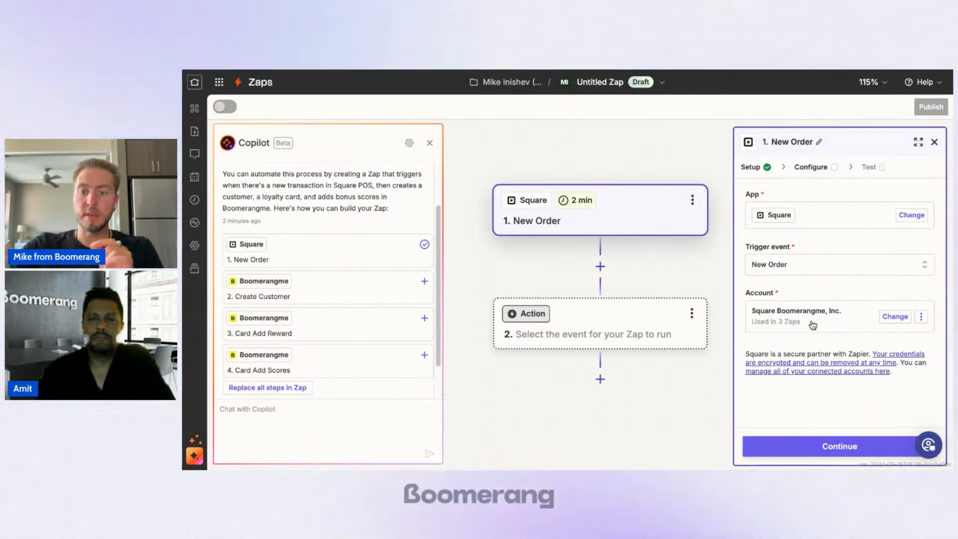
Step: Configure the New Order trigger with location Boomerangme, Inc. and order status COMPLETED, and test it
left_click(836, 447)
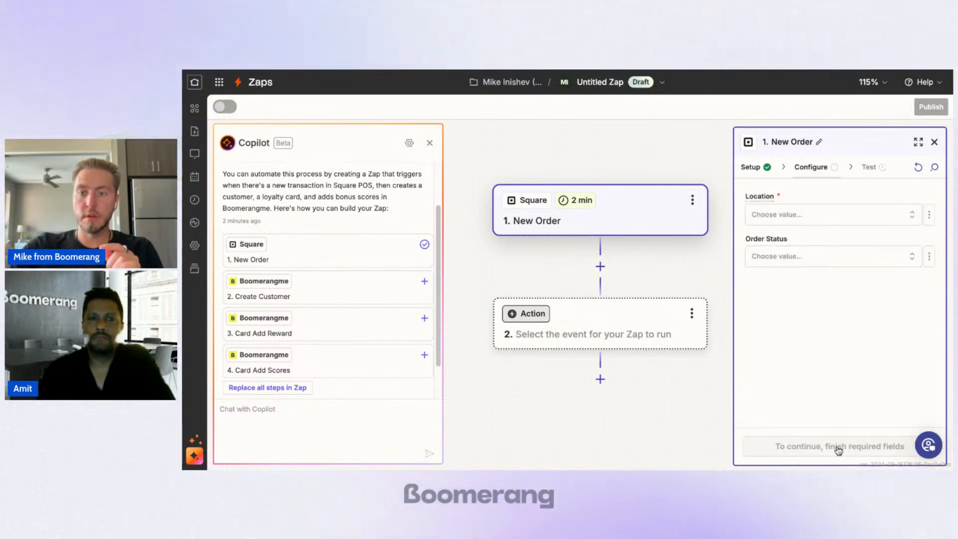
left_click(814, 215)
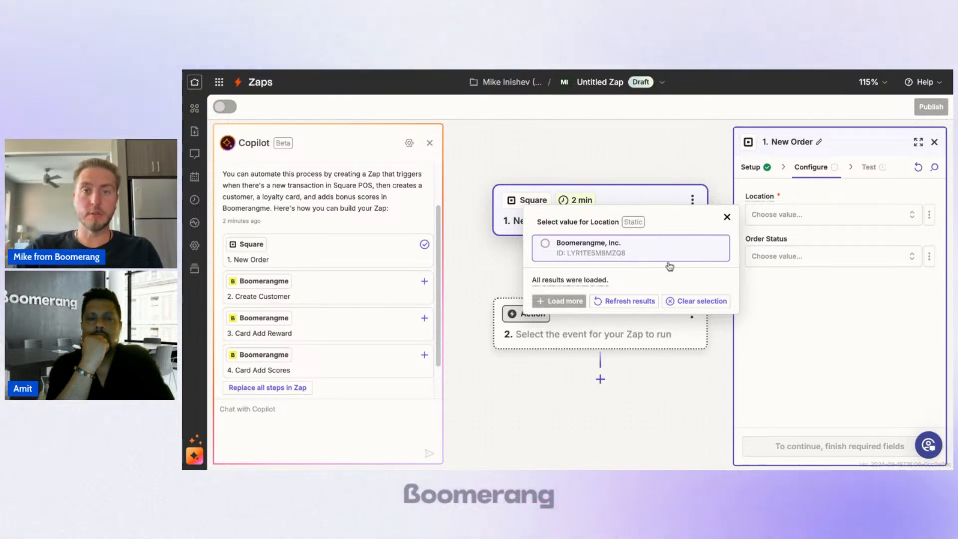
left_click(616, 252)
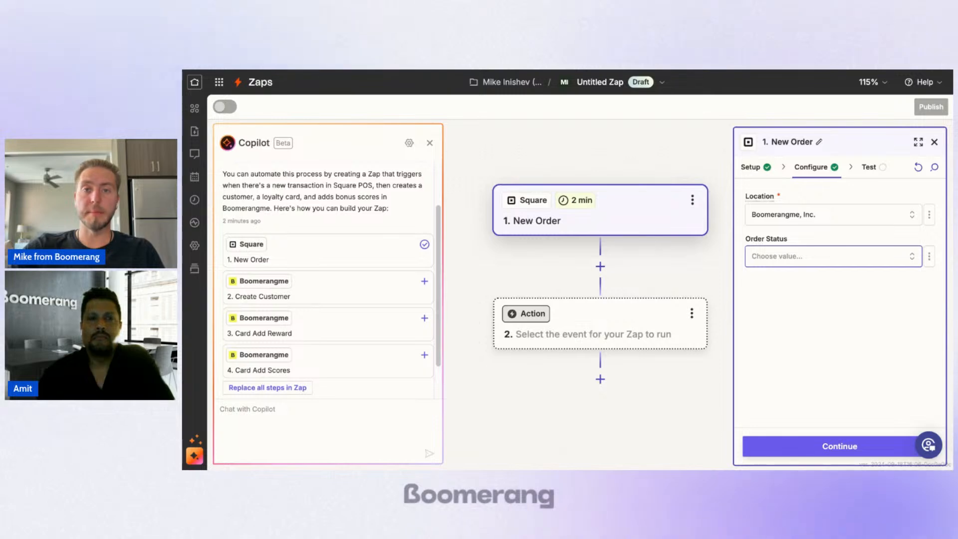
left_click(833, 257)
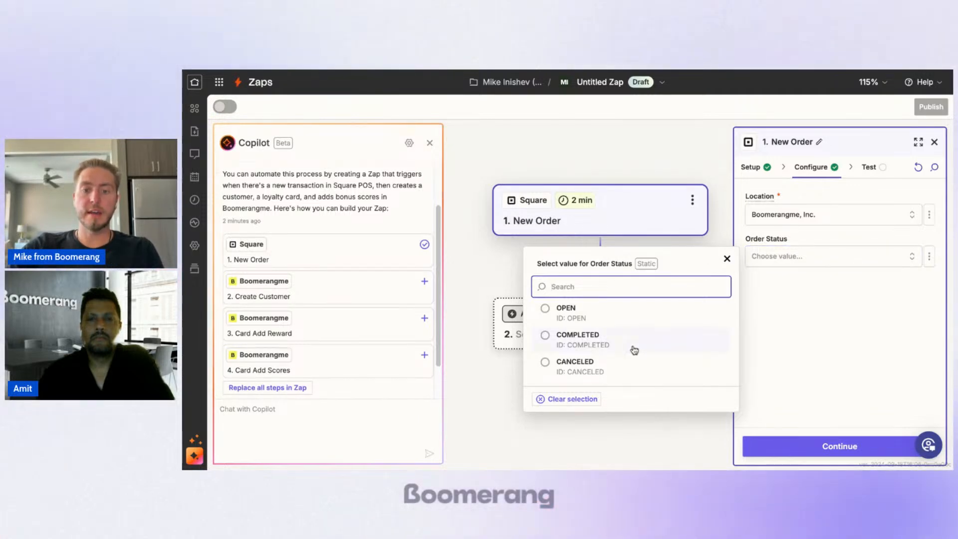
left_click(635, 350)
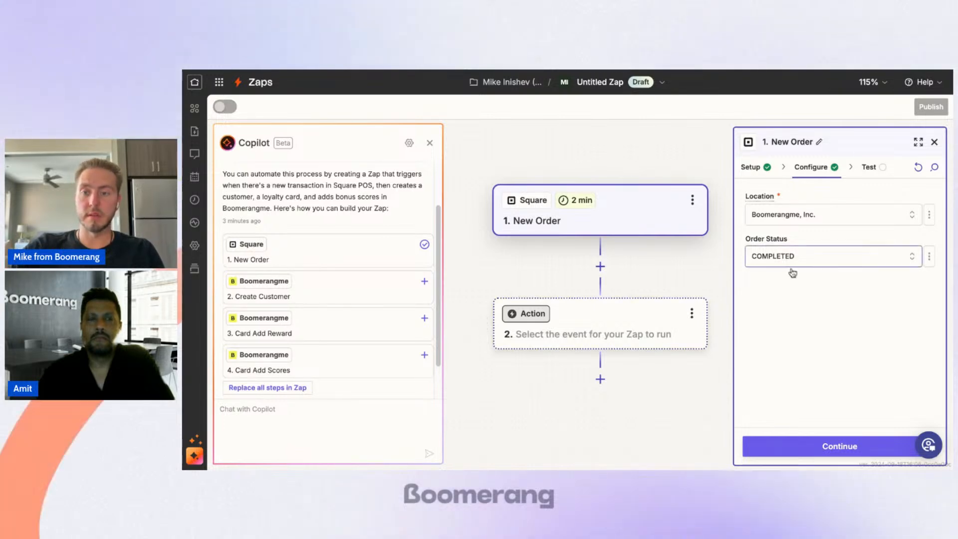
left_click(809, 446)
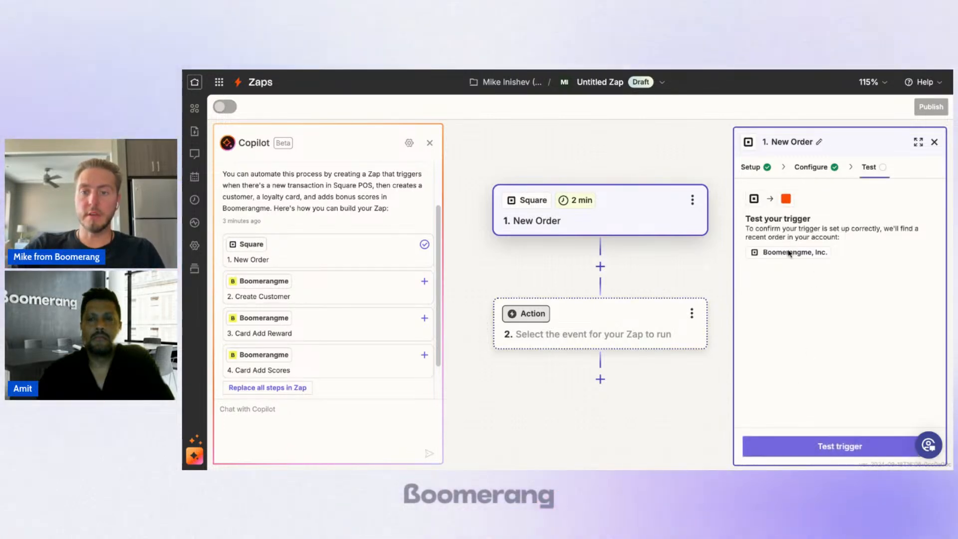
left_click(810, 455)
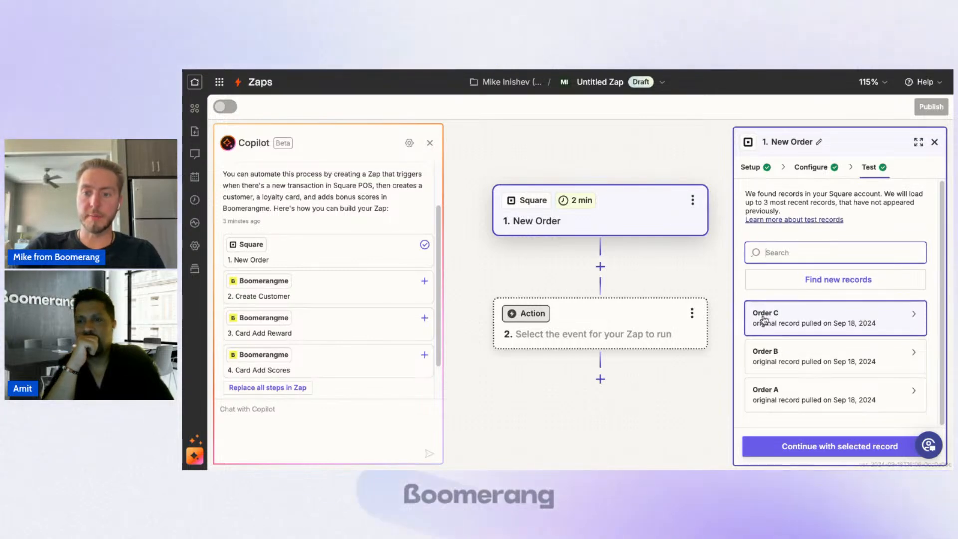
Step: Examine the line item, price and catalog data in the Order C test record
left_click(850, 314)
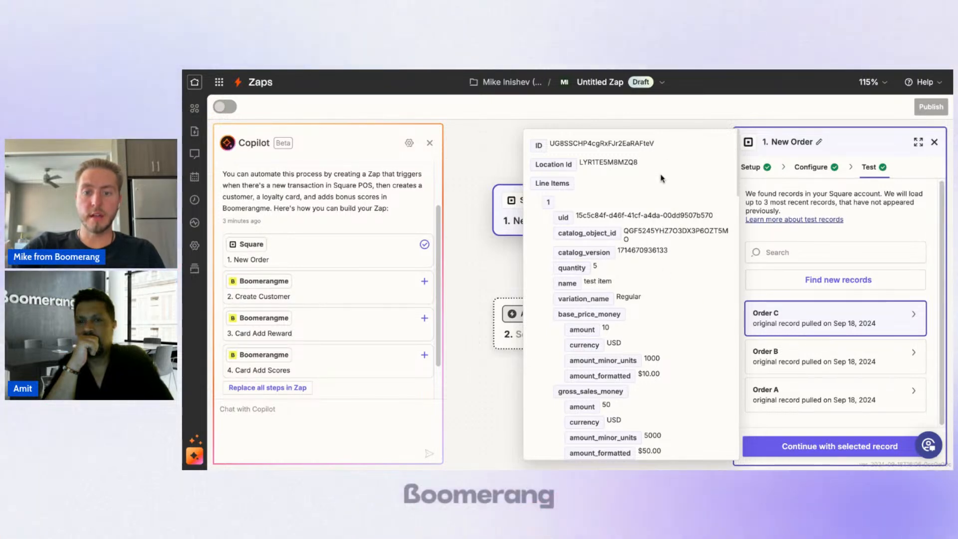
scroll(662, 178, "down", 1)
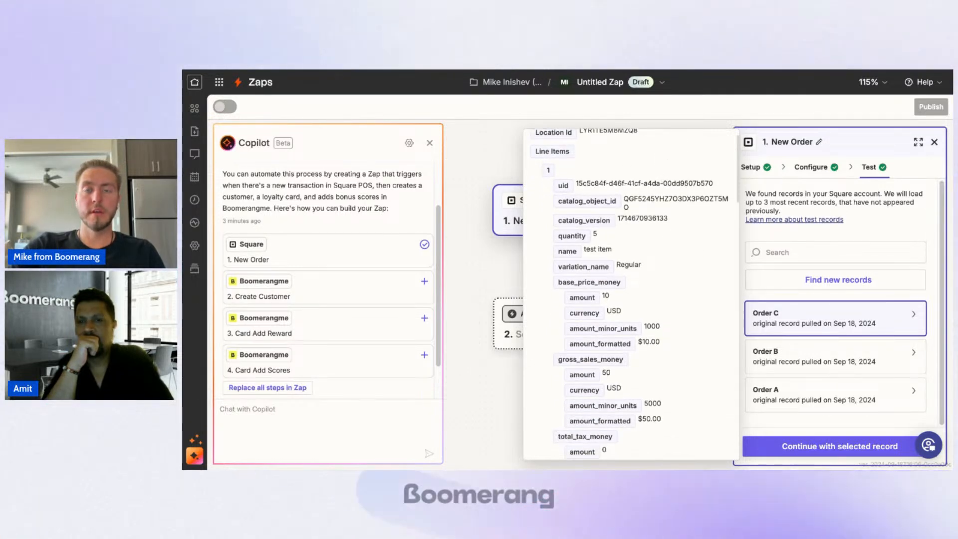
scroll(630, 294, "down", 1)
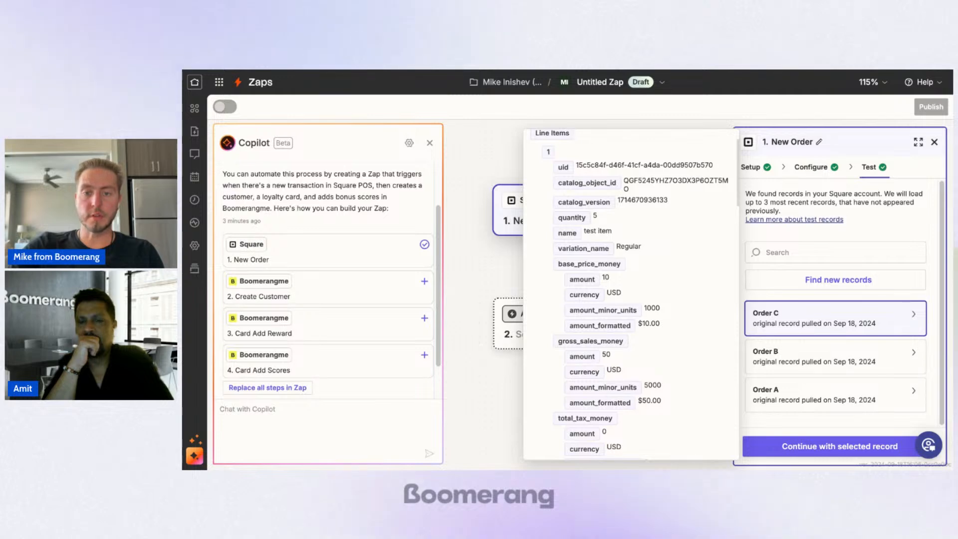
scroll(641, 194, "down", 1)
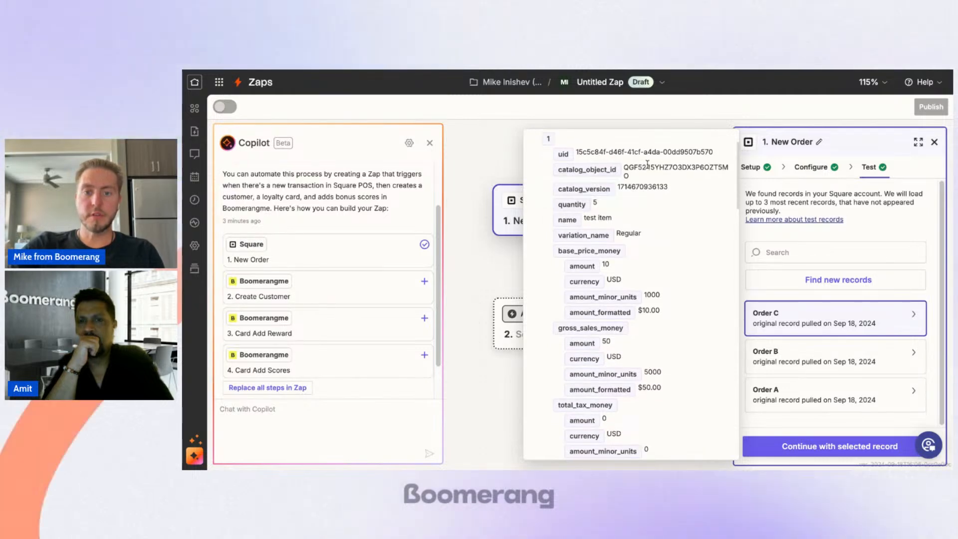
scroll(647, 197, "down", 2)
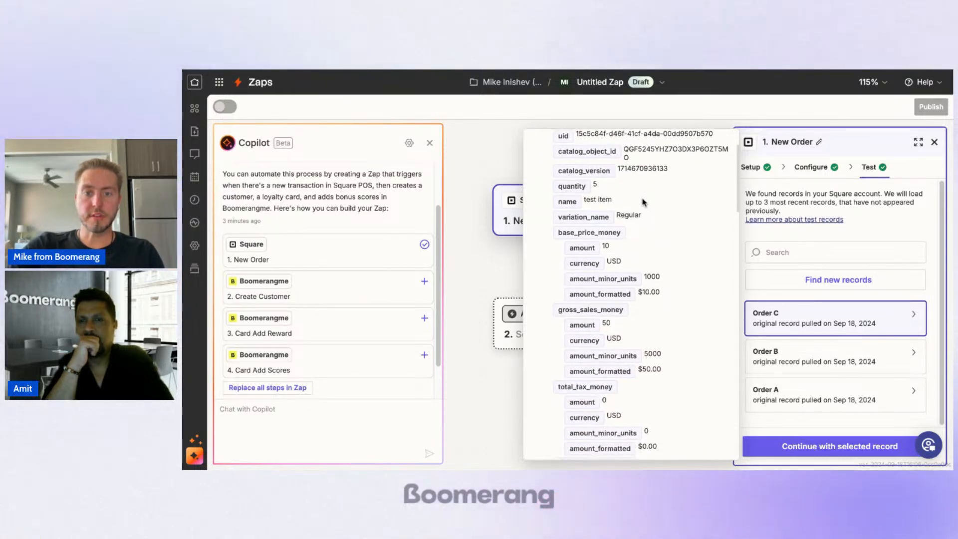
scroll(659, 194, "down", 1)
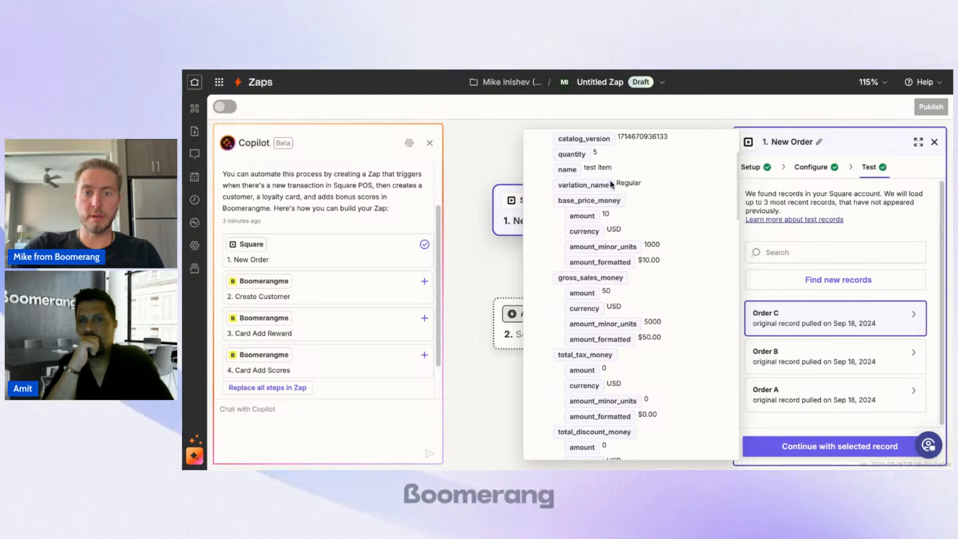
scroll(663, 190, "down", 3)
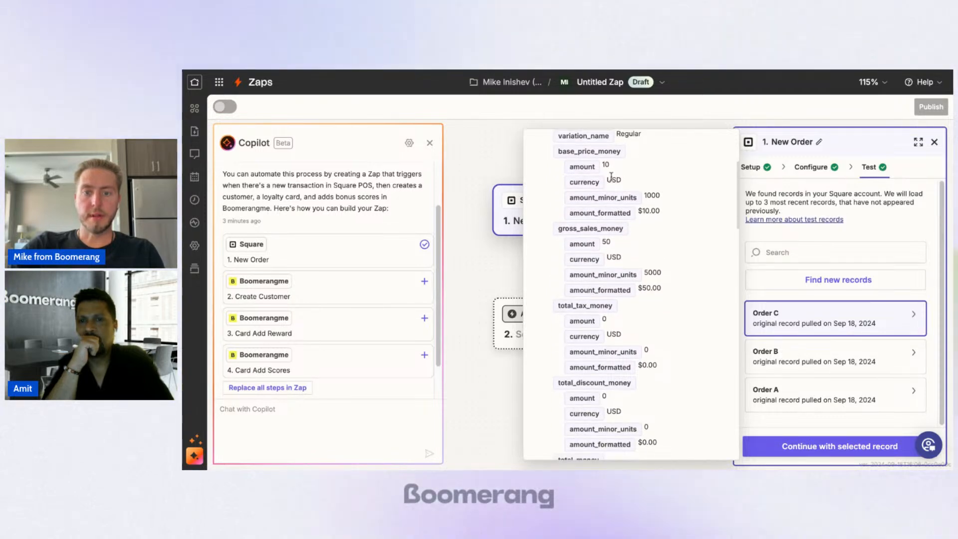
scroll(678, 187, "down", 15)
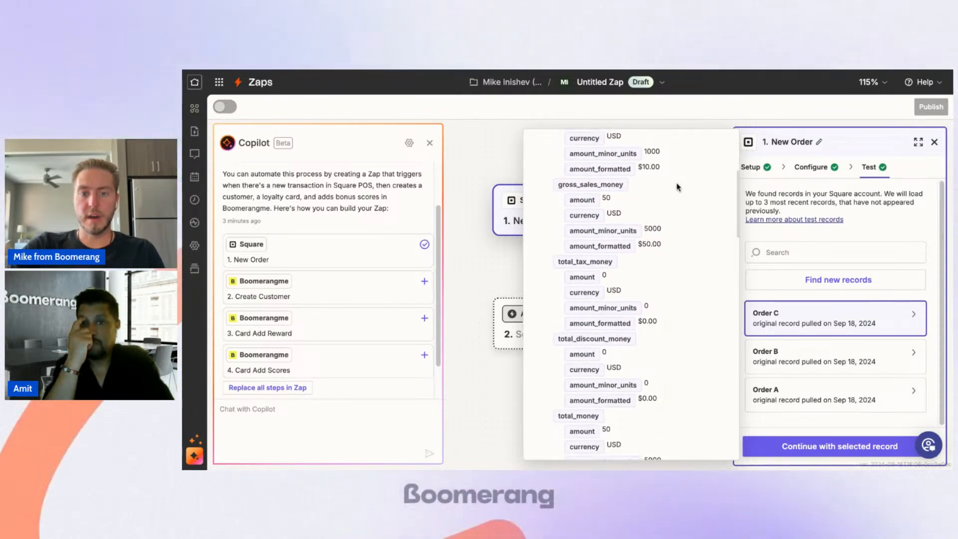
scroll(678, 187, "down", 20)
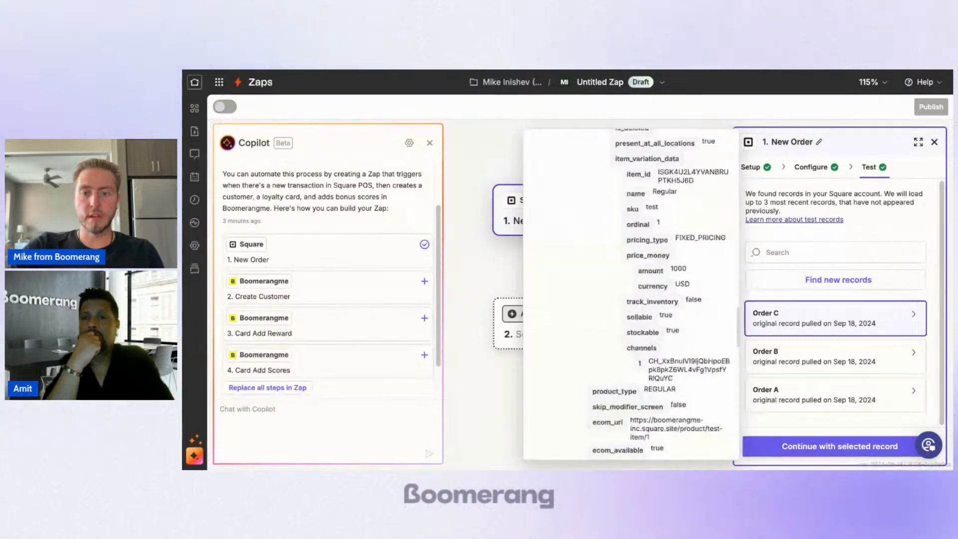
scroll(631, 295, "up", 20)
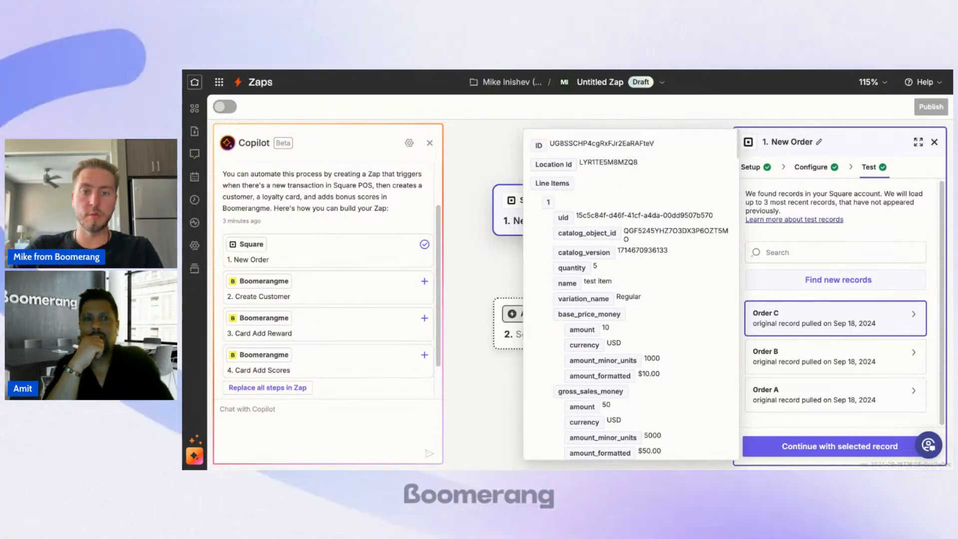
scroll(663, 318, "down", 8)
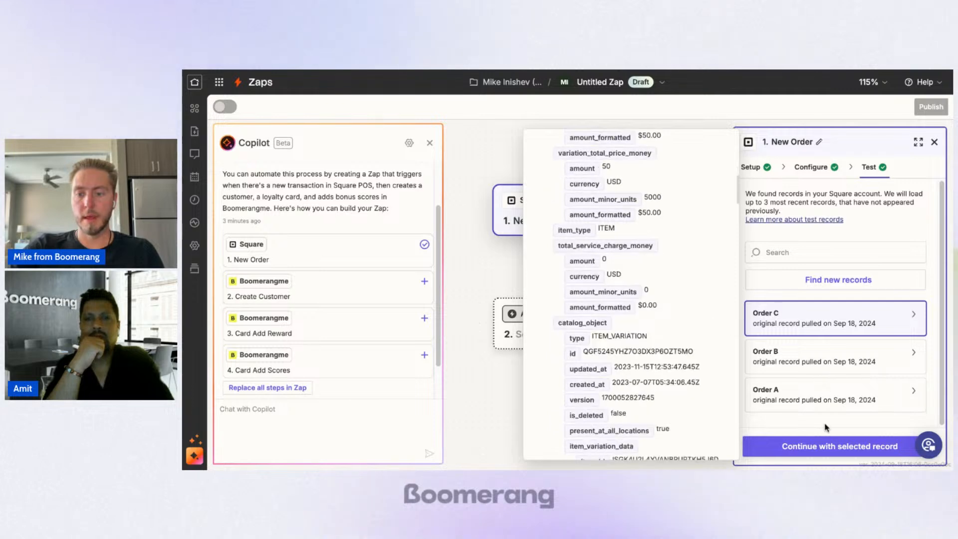
Step: Continue with the Order C record and set up a Boomerangme action with the Find Customer by Phone event
left_click(827, 446)
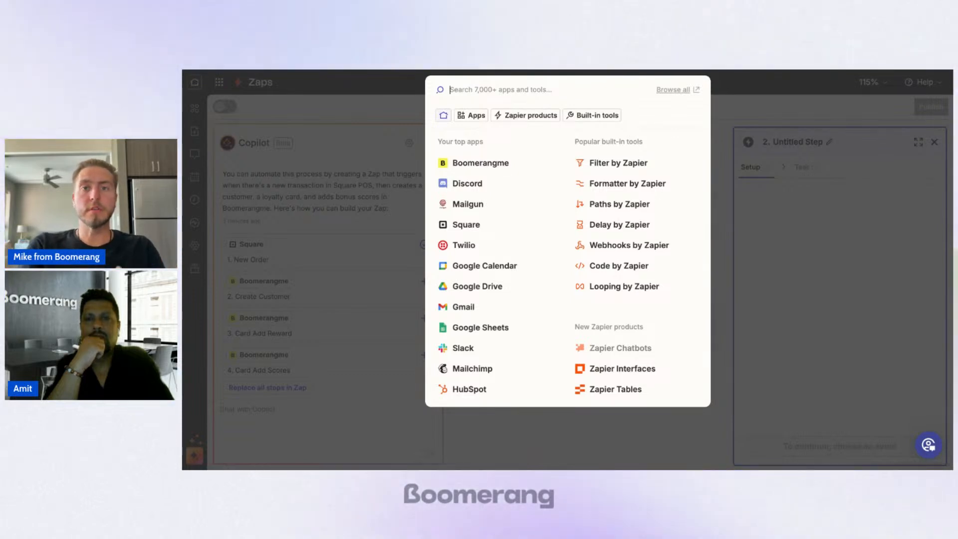
left_click(481, 161)
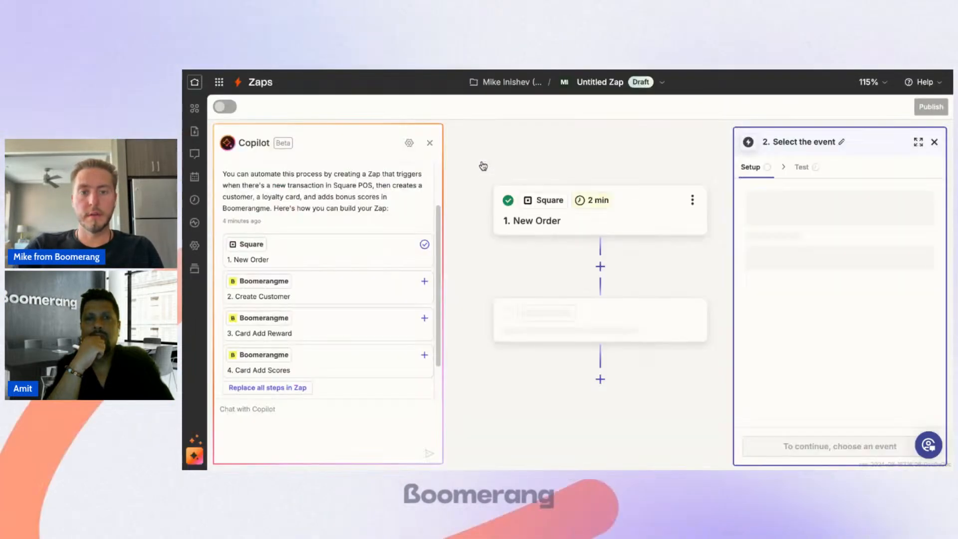
left_click(805, 265)
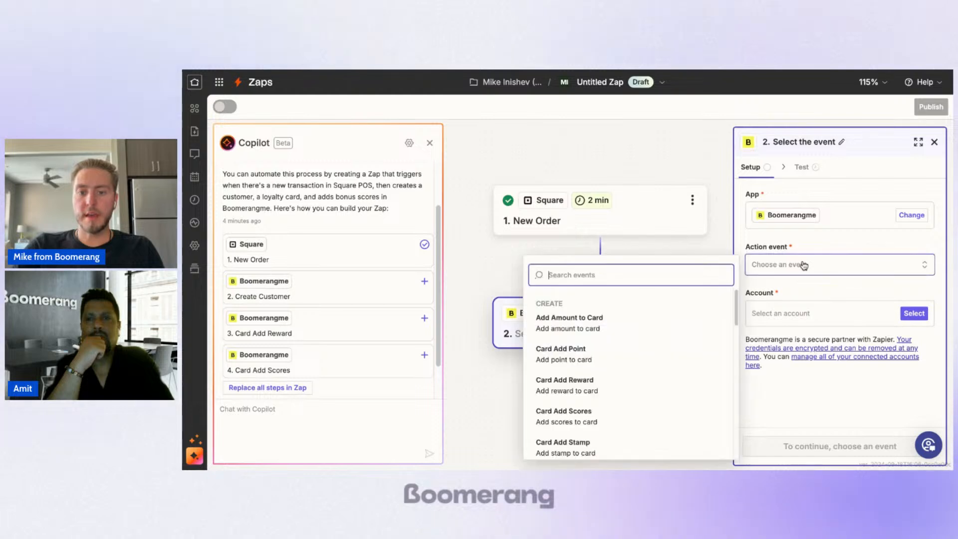
type("find")
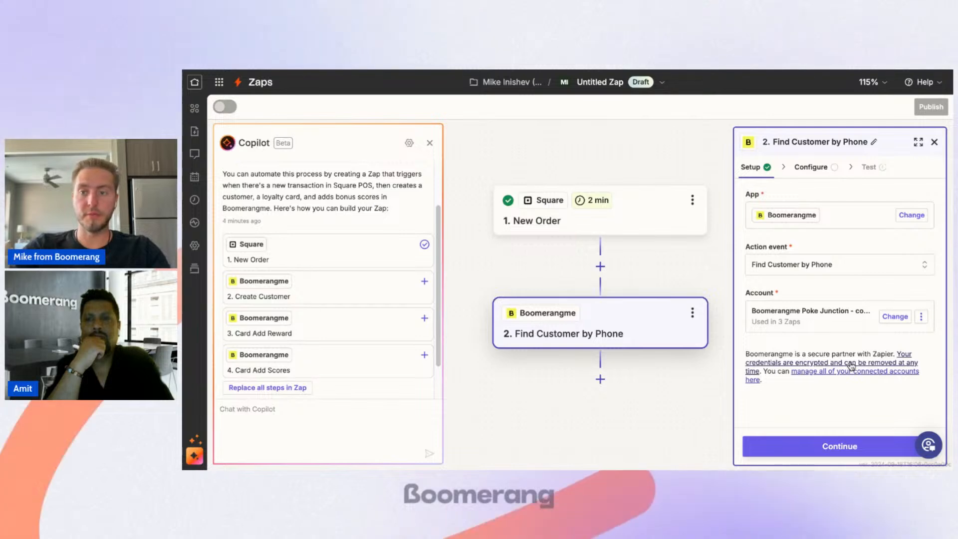
left_click(857, 449)
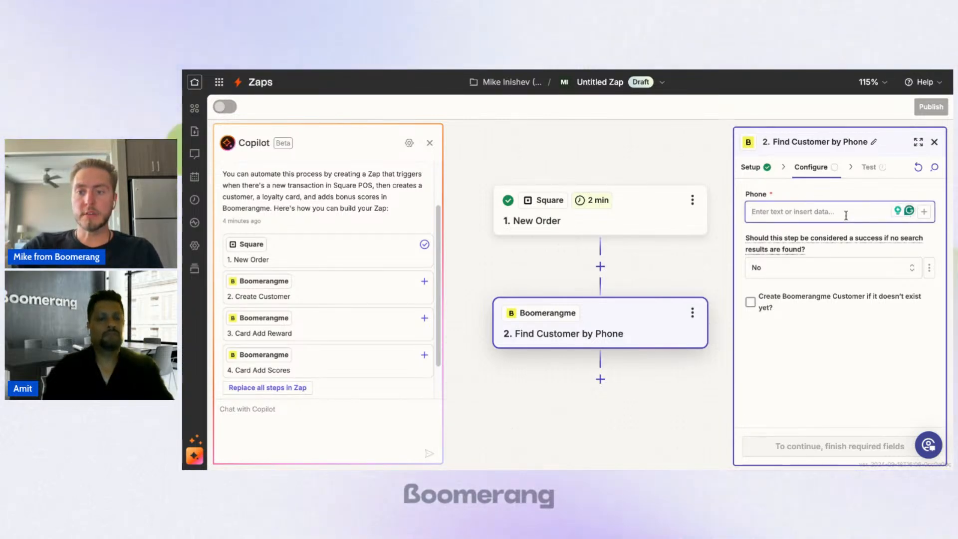
Step: Map the Phone field of the Find Customer by Phone step to the Square order's Customer Phone Number
left_click(926, 215)
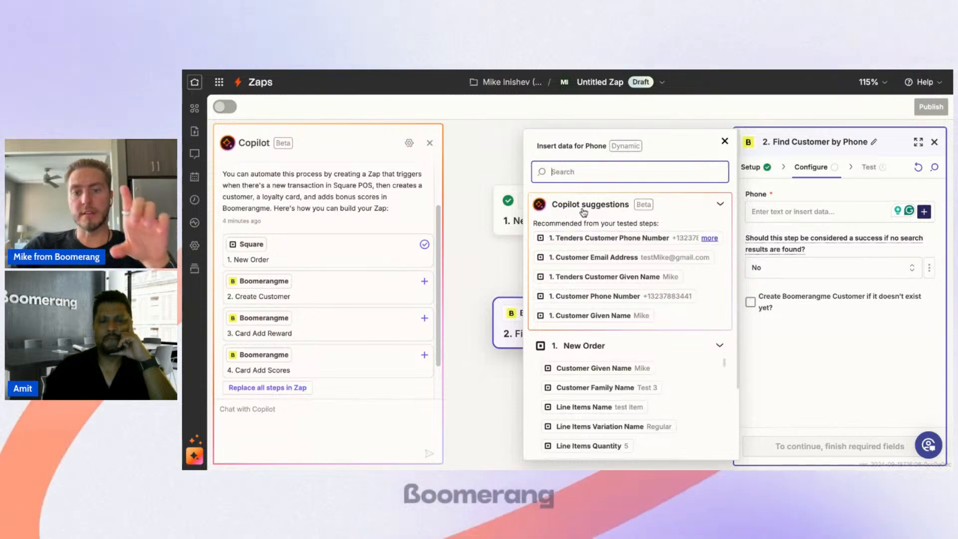
scroll(624, 387, "down", 8)
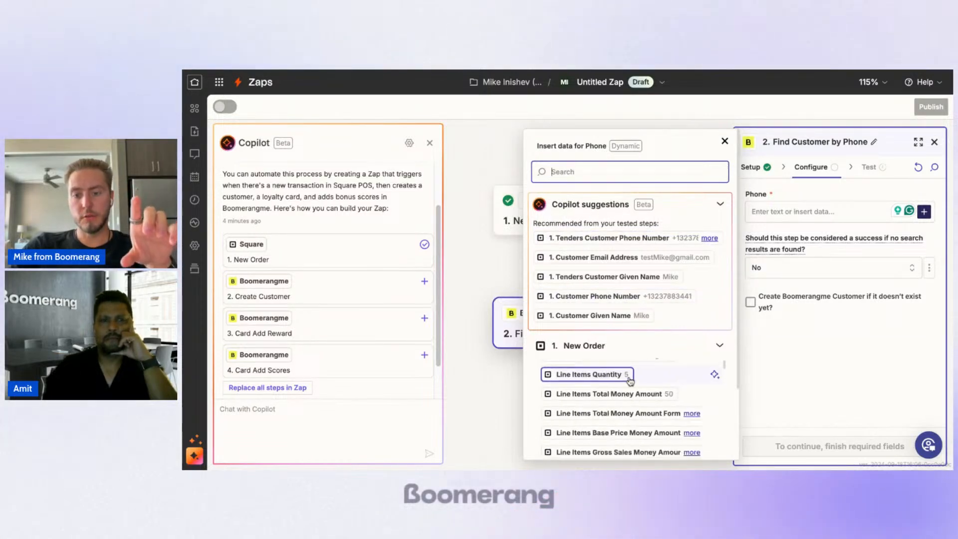
scroll(631, 382, "down", 15)
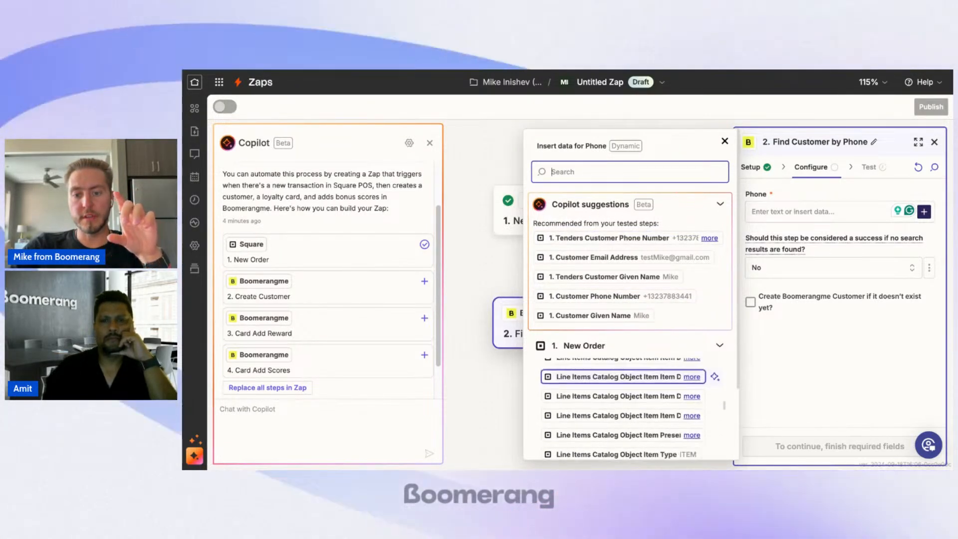
scroll(624, 387, "down", 10)
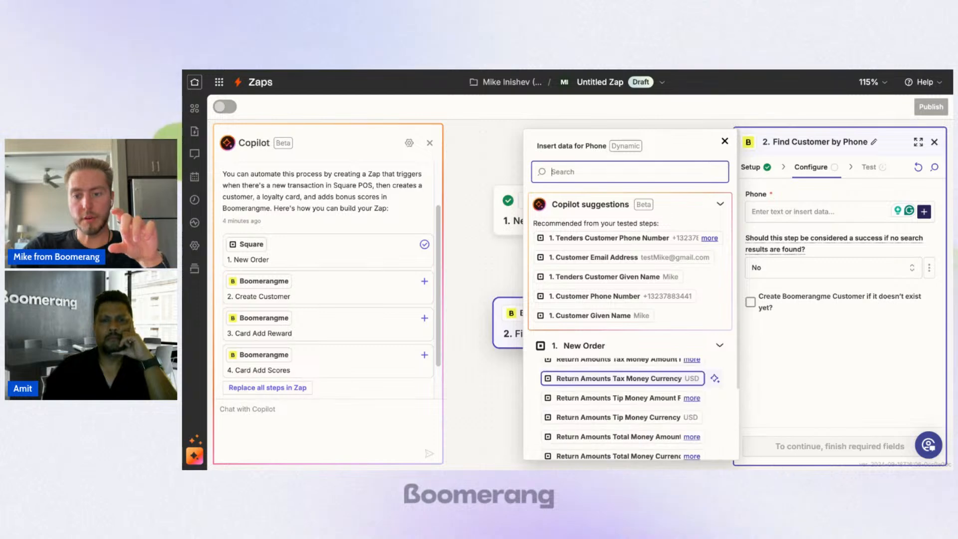
scroll(624, 390, "up", 20)
scroll(715, 423, "up", 5)
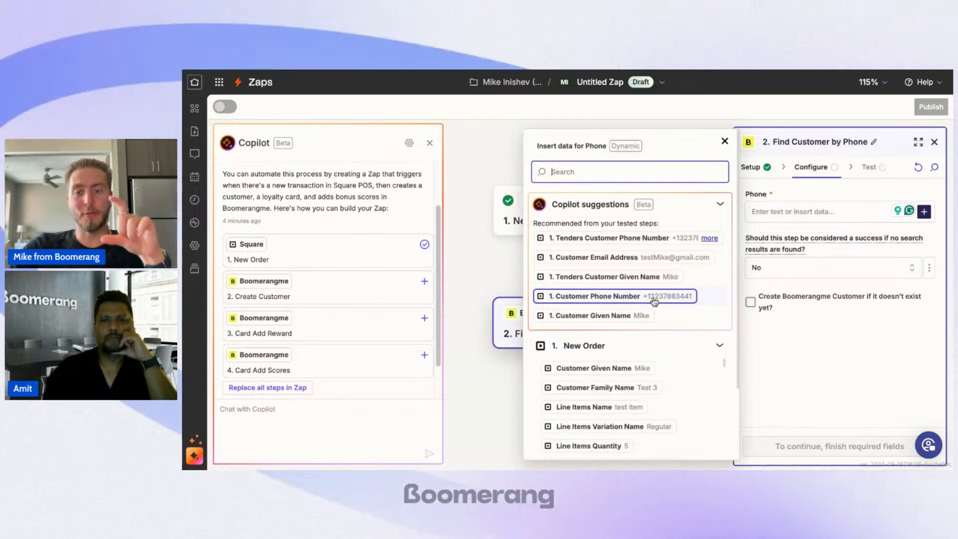
left_click(601, 299)
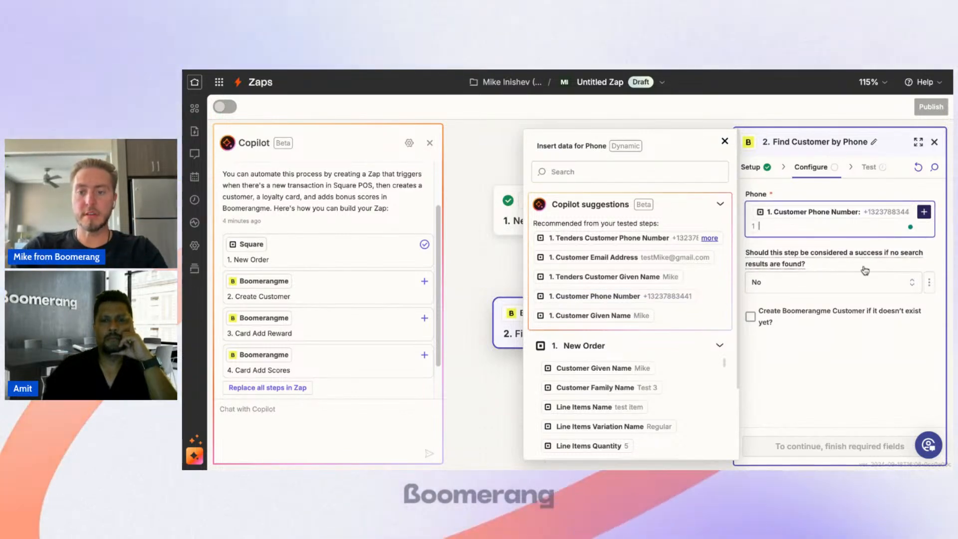
left_click(822, 374)
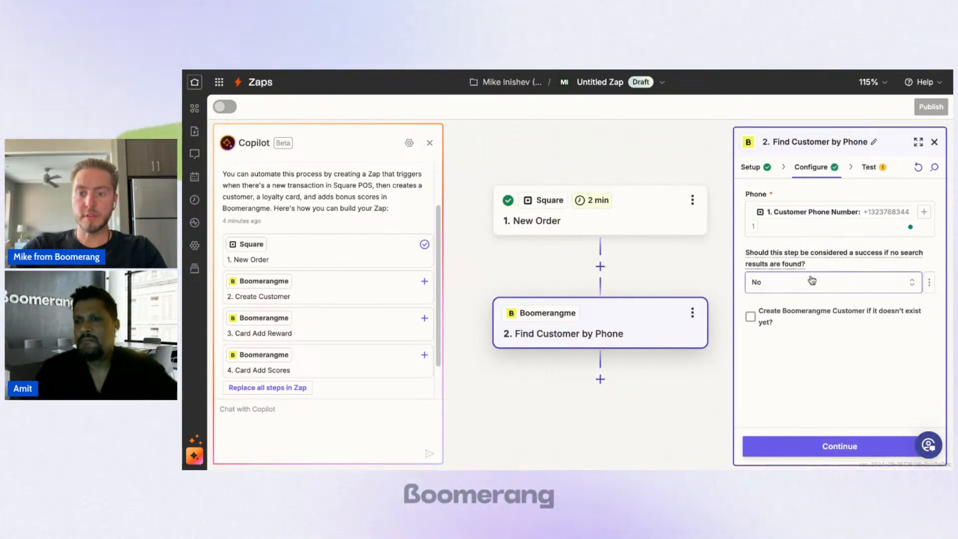
Step: Make the customer search count as a success without results, and enable creating the Boomerangme customer if it doesn't exist yet
left_click(847, 288)
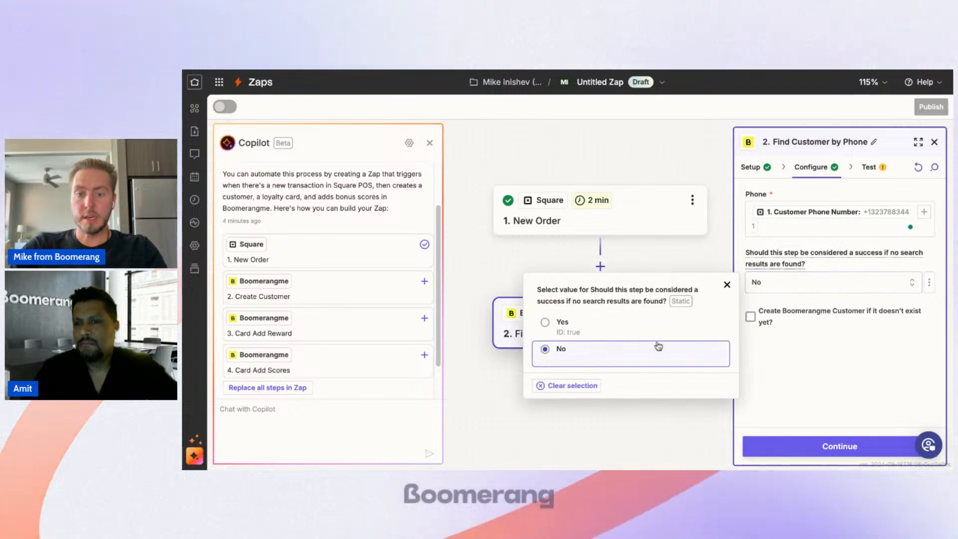
left_click(657, 346)
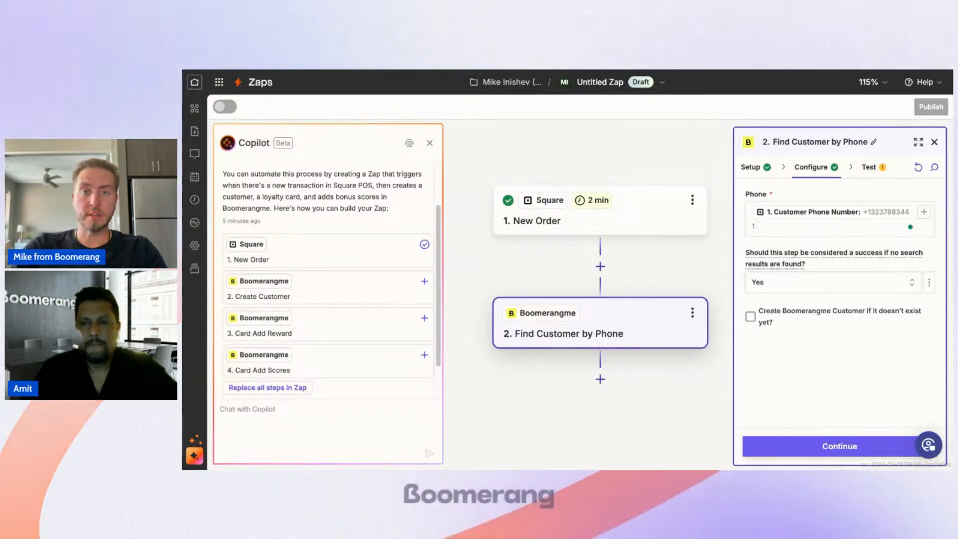
left_click(788, 321)
Step: Map the new customer's First Name to the Square order's Customer Given Name
scroll(804, 300, "down", 1)
left_click(816, 275)
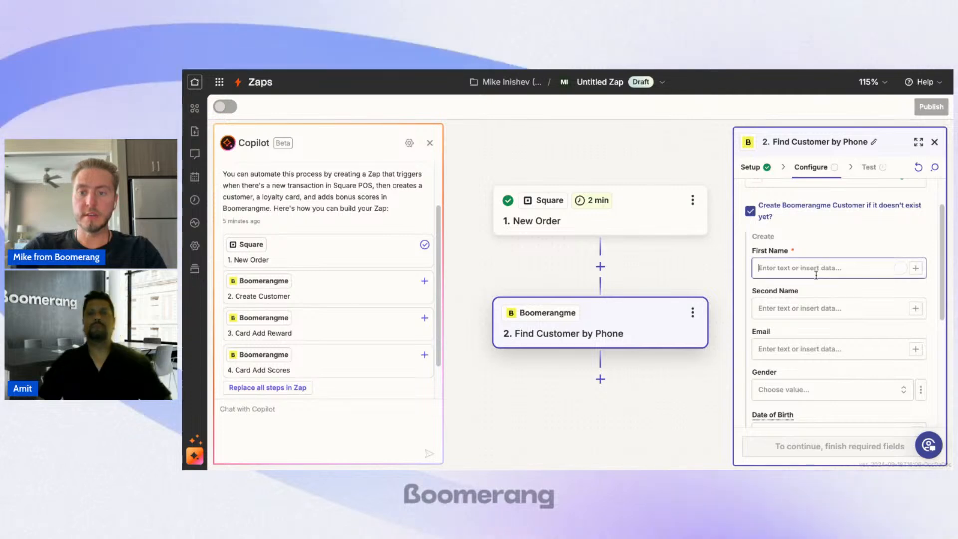
left_click(916, 269)
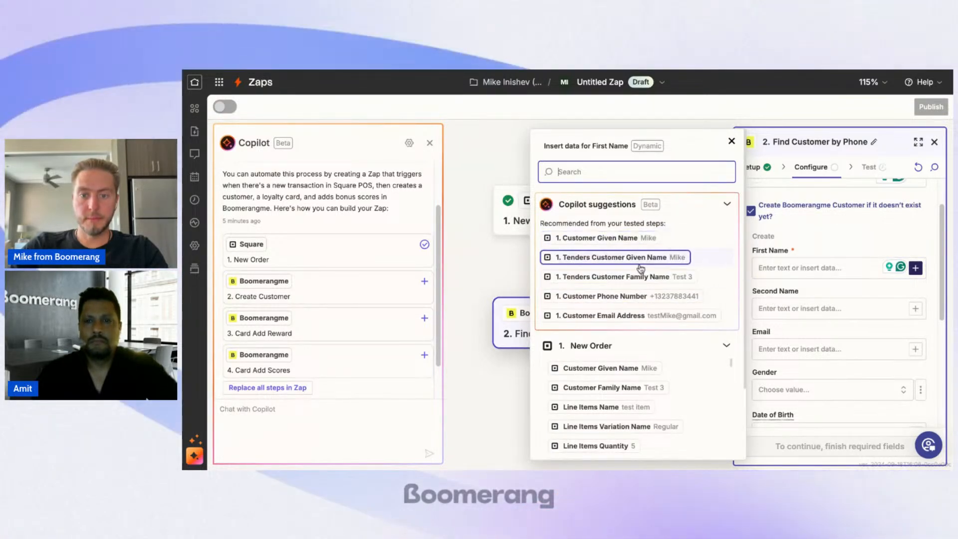
left_click(619, 238)
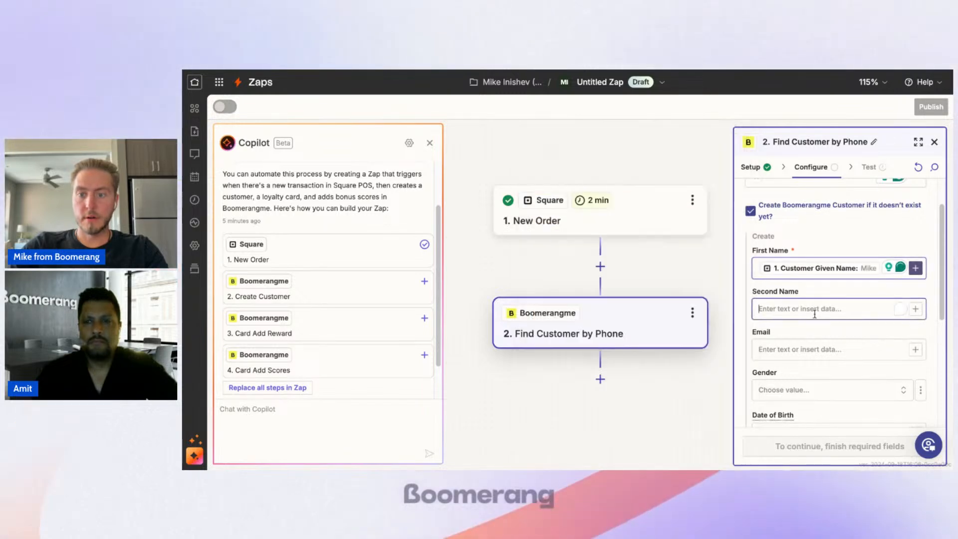
Step: Map the new customer's Second Name to the Square order's Customer Family Name
left_click(889, 311)
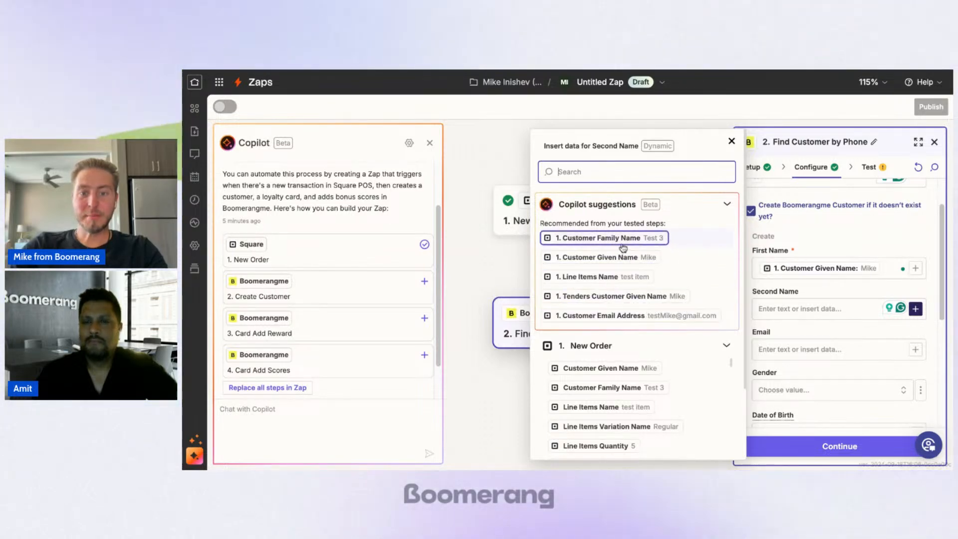
left_click(819, 348)
scroll(819, 348, "down", 1)
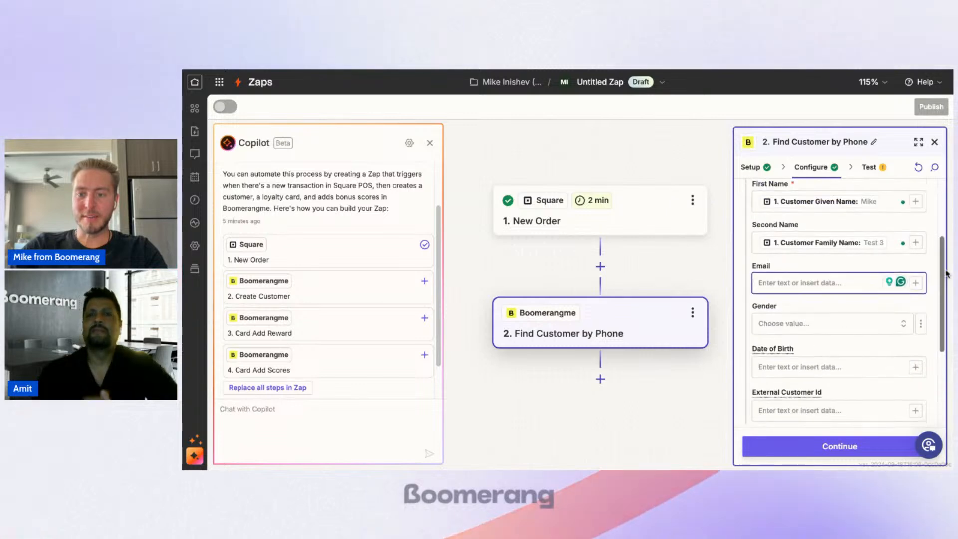
Step: Review the new customer's optional Email, Gender, Date of Birth and External Customer Id fields, leaving them empty
left_click(915, 284)
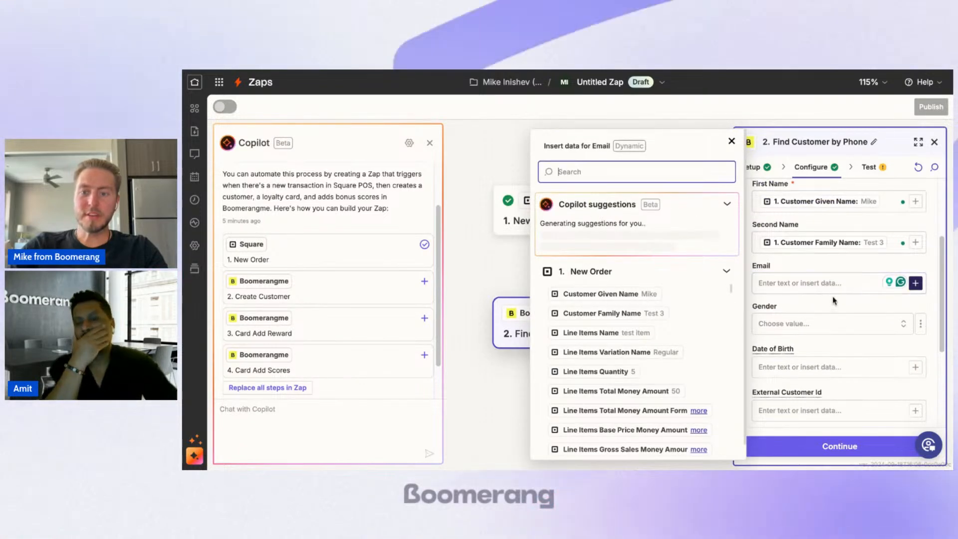
left_click(835, 283)
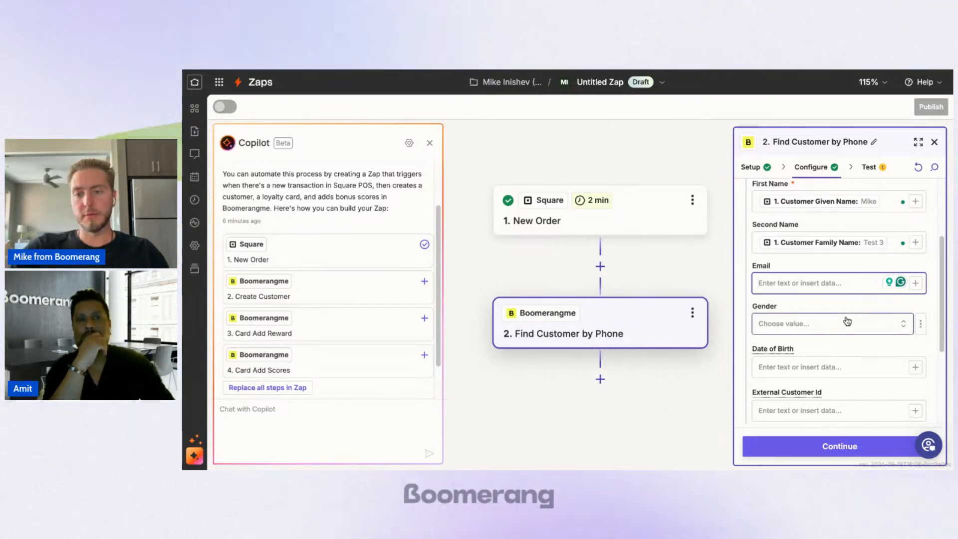
scroll(847, 319, "down", 3)
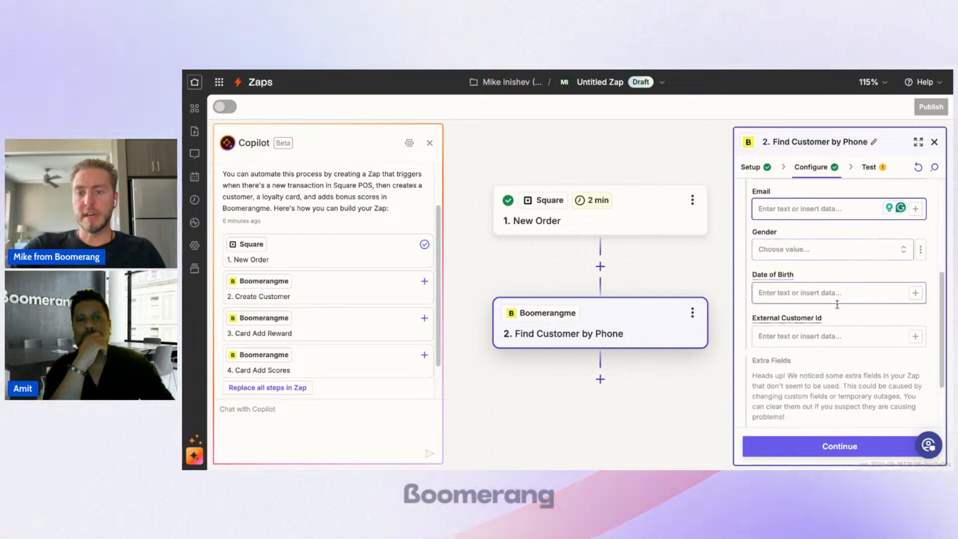
scroll(843, 292, "down", 1)
scroll(809, 268, "up", 5)
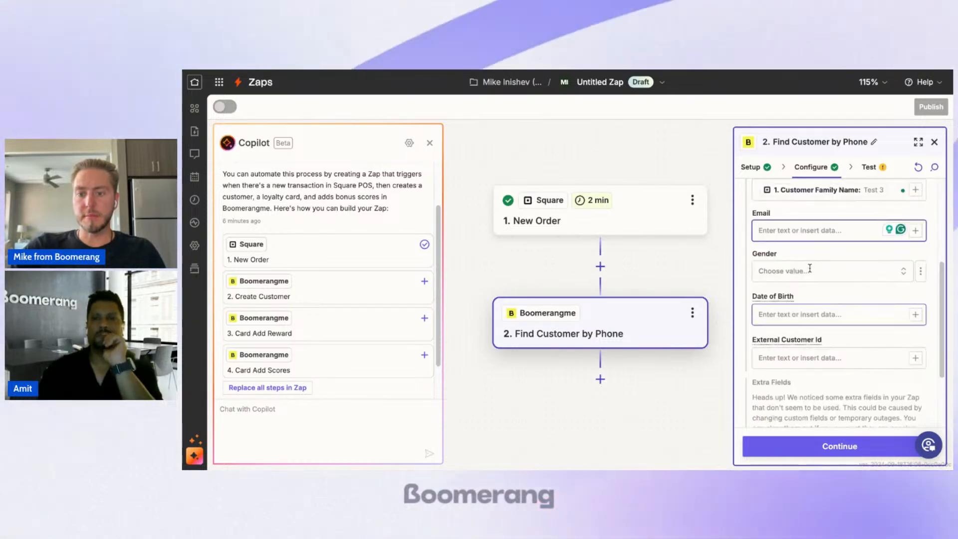
scroll(838, 299, "down", 7)
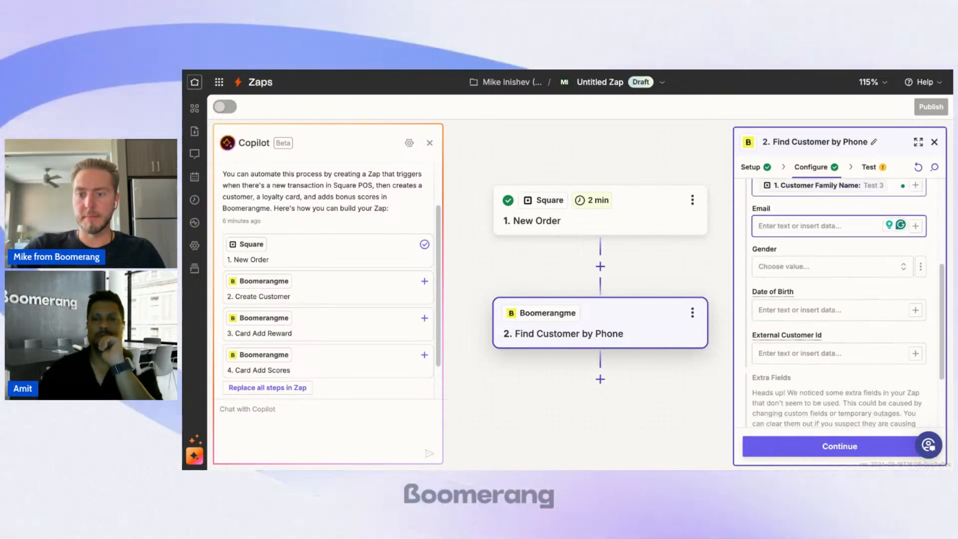
scroll(834, 270, "up", 9)
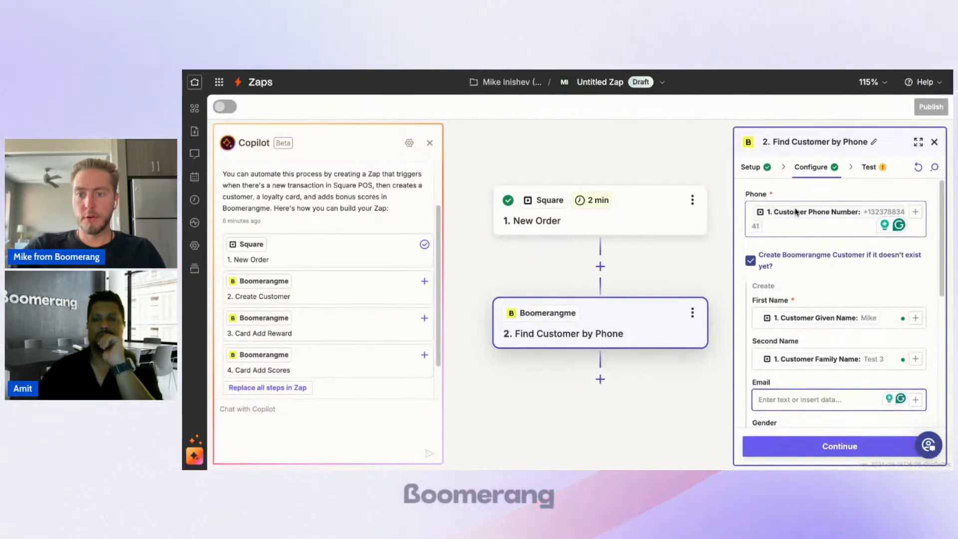
scroll(803, 262, "down", 4)
scroll(831, 286, "down", 7)
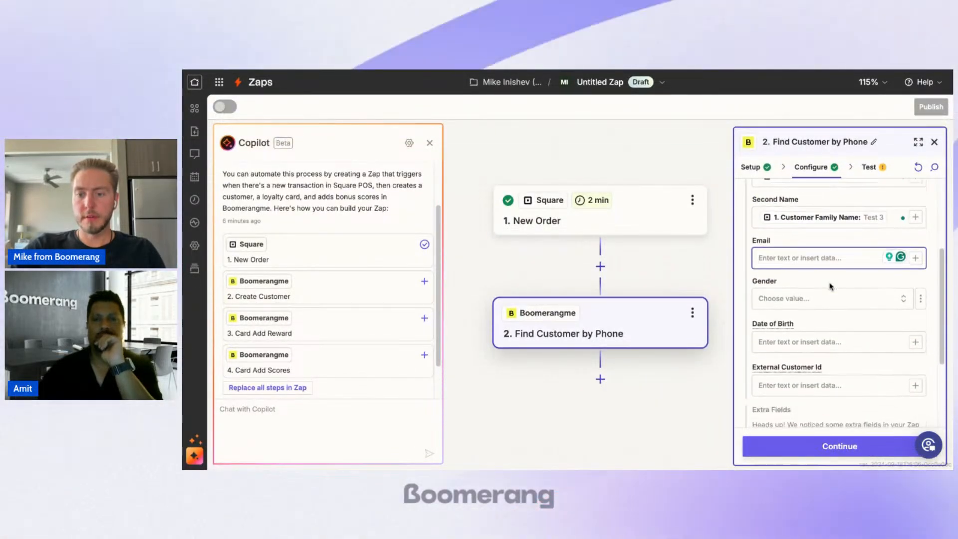
Step: Continue to the test of the Find Customer by Phone step, run it and review the returned customer data
left_click(826, 446)
scroll(813, 399, "down", 5)
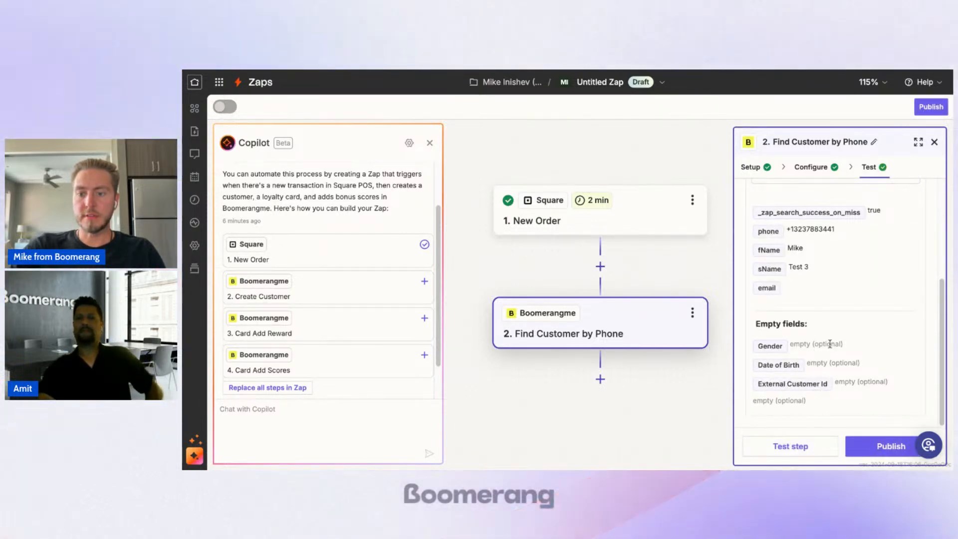
scroll(894, 302, "up", 6)
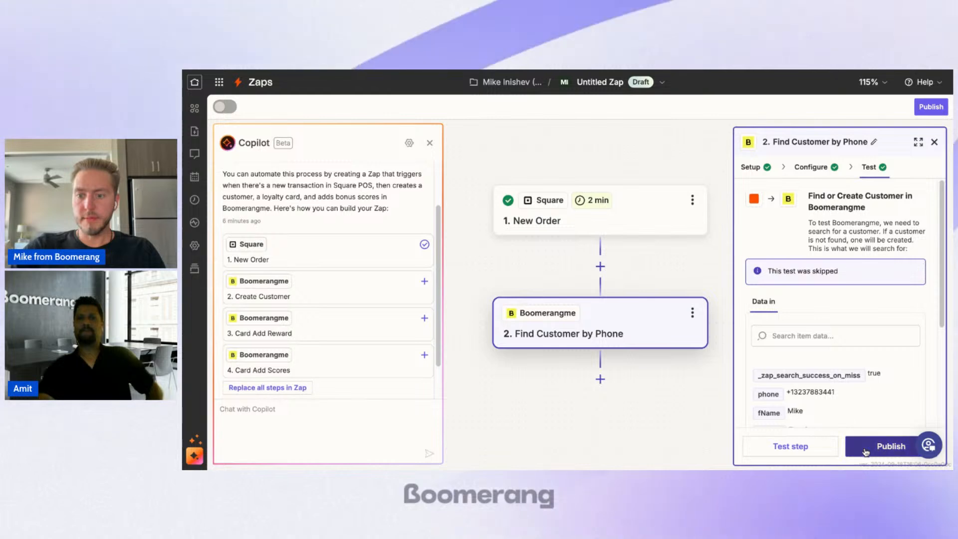
scroll(831, 286, "down", 5)
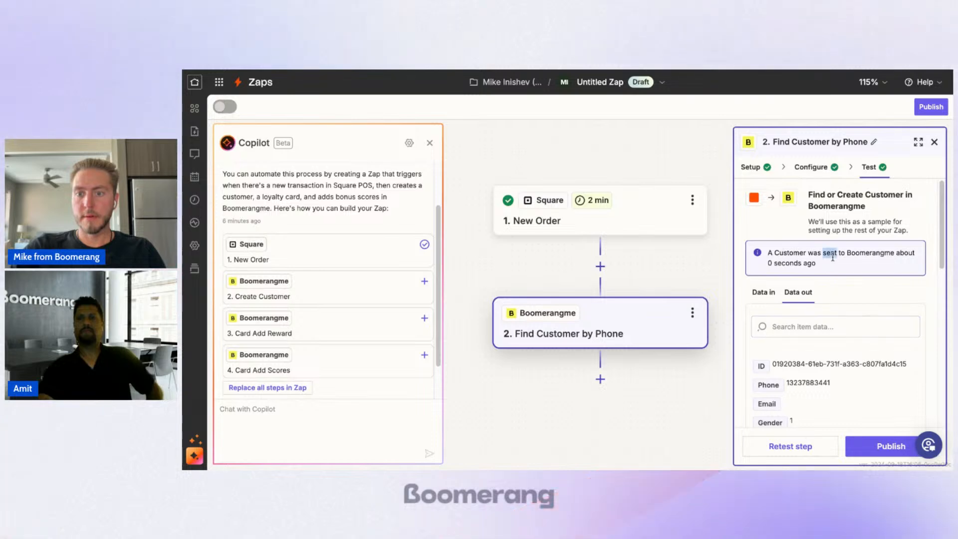
left_click_drag(849, 257, 850, 267)
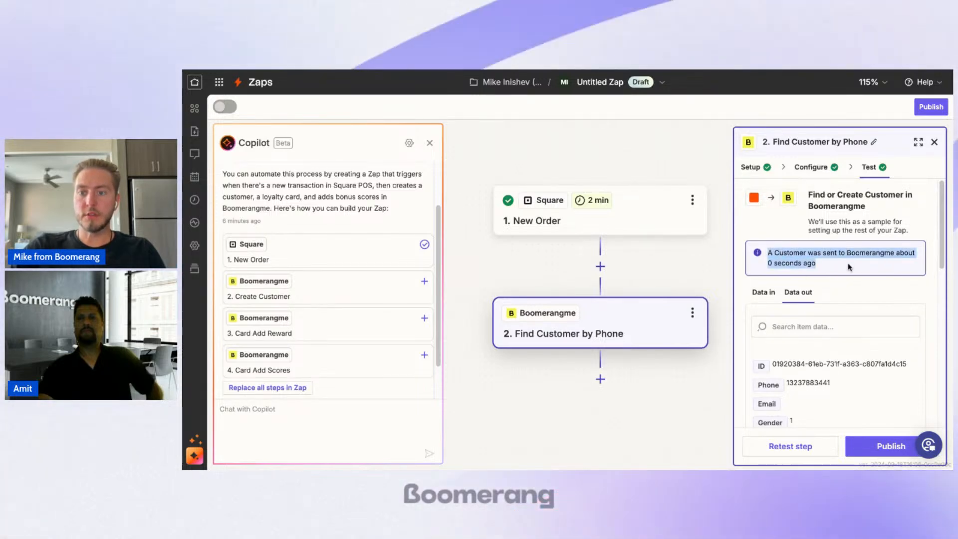
left_click(848, 266)
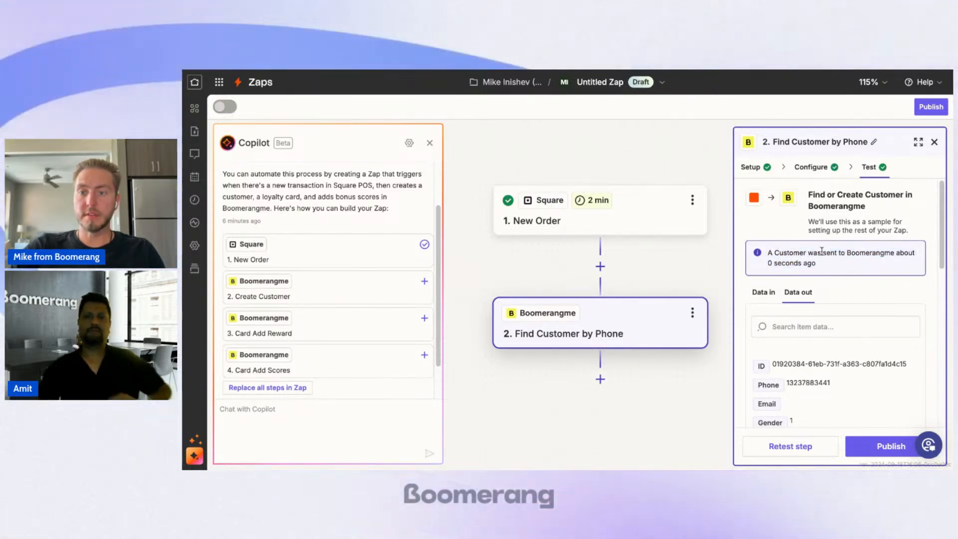
scroll(824, 252, "down", 5)
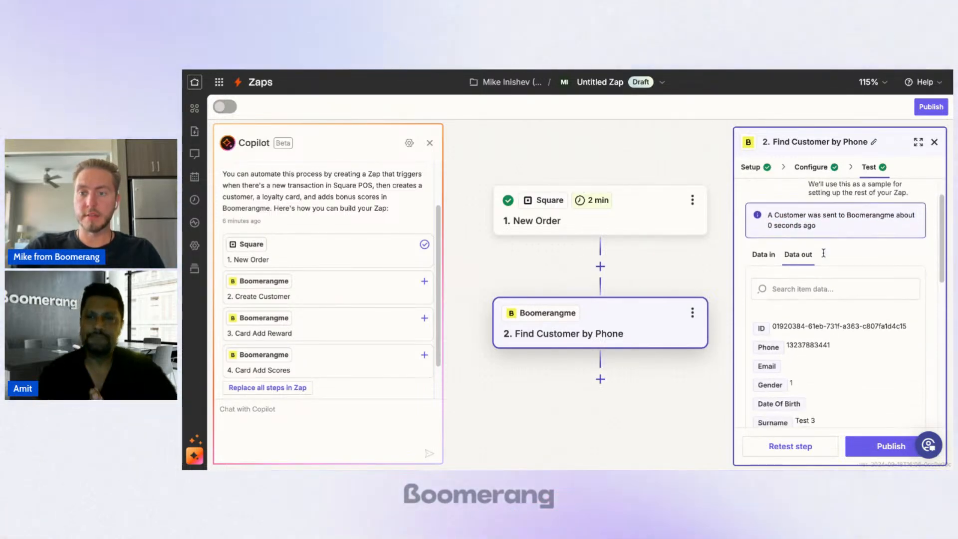
Step: Publish the Zap and reopen it for editing
left_click(879, 452)
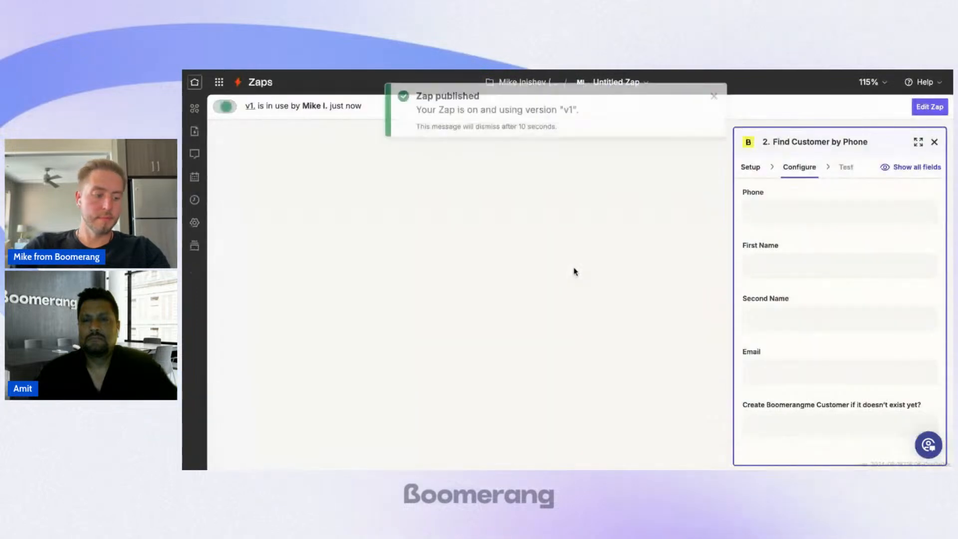
left_click(923, 108)
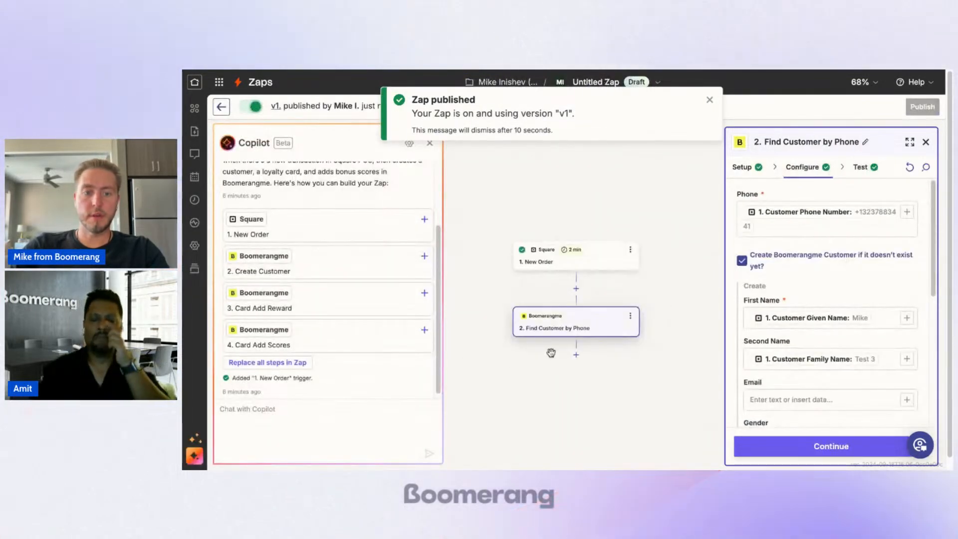
Step: Start reconnecting the Boomerangme account in the Find Customer by Phone setup and examine the required Api Key prompt
left_click(774, 169)
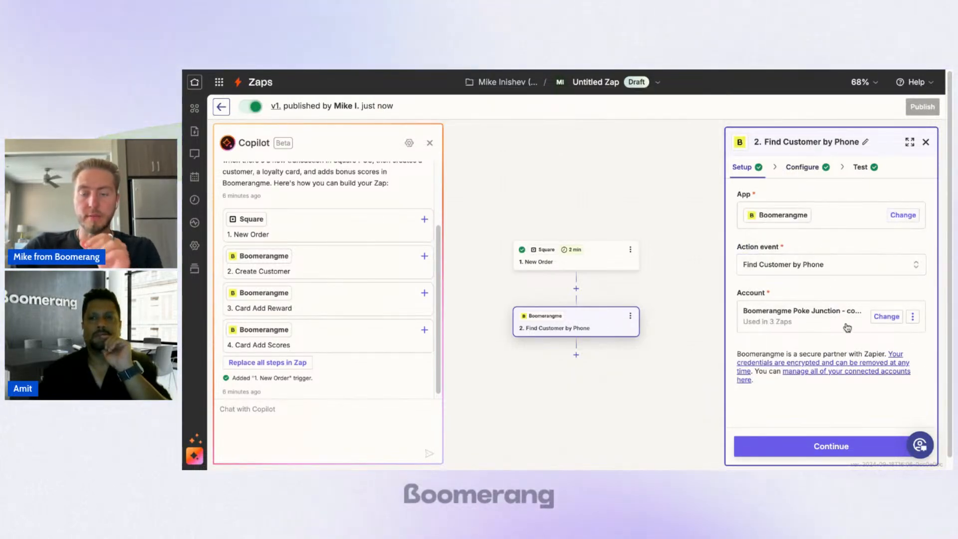
left_click(911, 319)
left_click(883, 393)
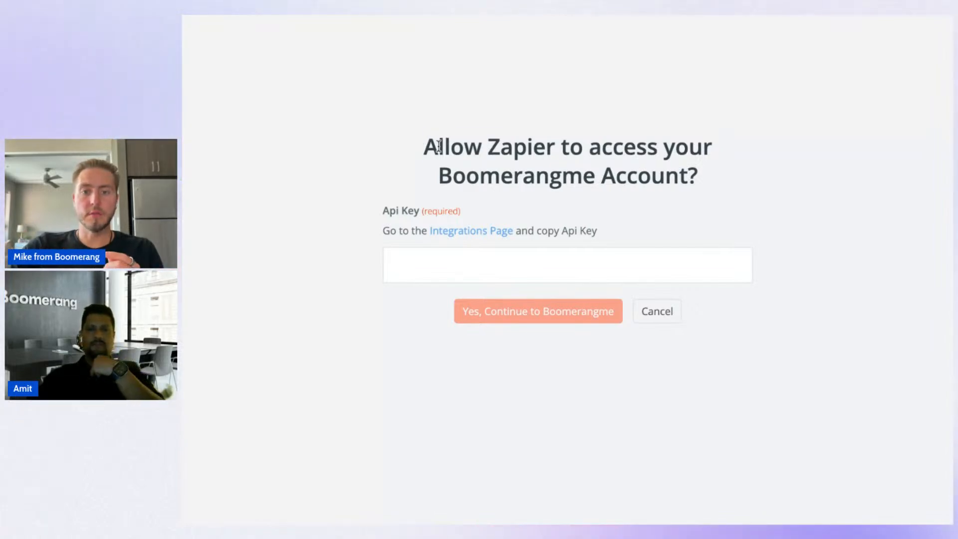
left_click_drag(424, 146, 666, 171)
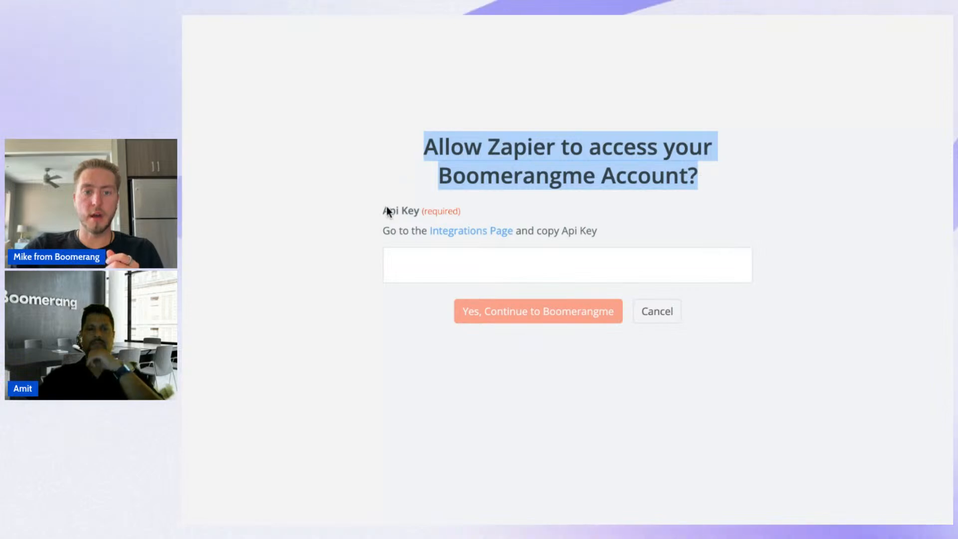
left_click_drag(385, 208, 512, 211)
left_click(521, 212)
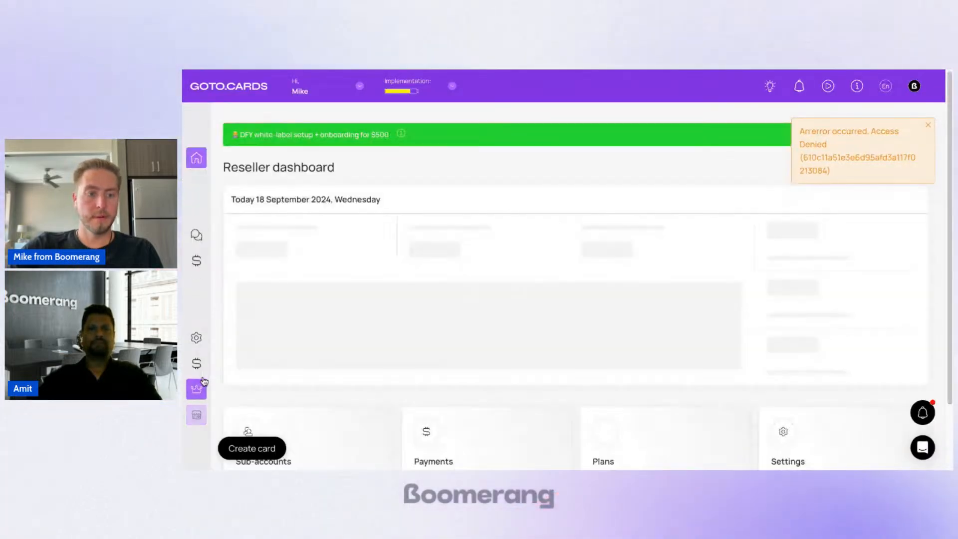
Step: Switch to the GOTO.CARDS reseller dashboard and sign in to the Dark Horse Coffee Roasters sub-account
left_click(315, 382)
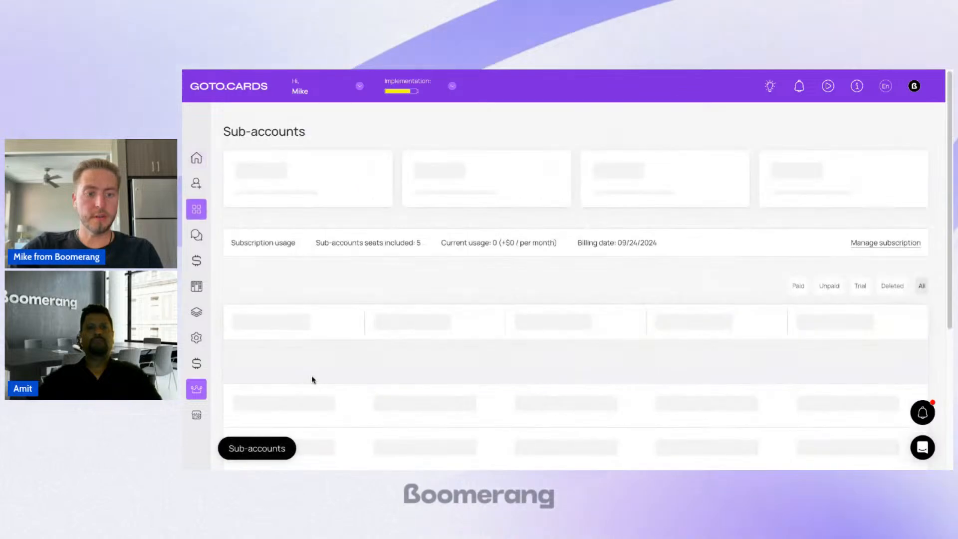
scroll(350, 324, "down", 3)
scroll(407, 227, "down", 3)
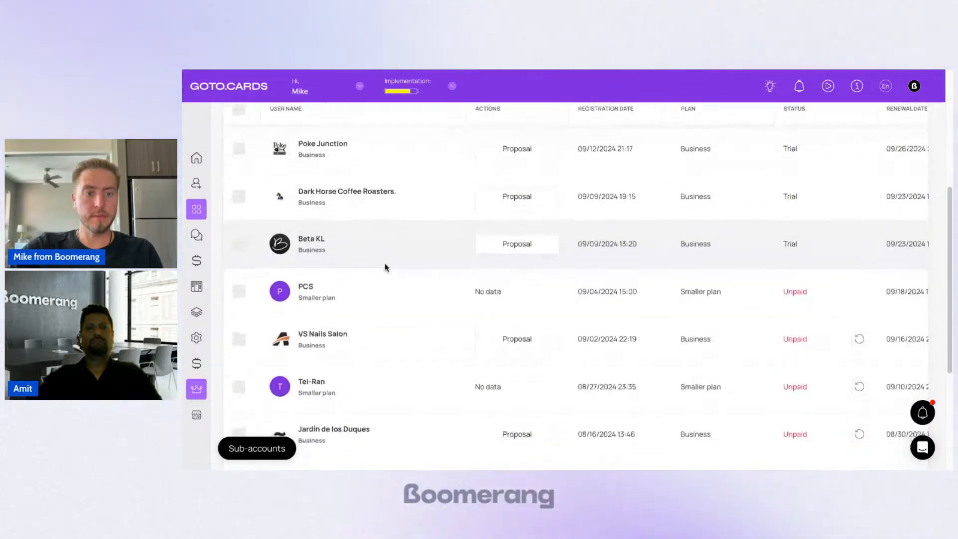
scroll(386, 266, "up", 1)
scroll(385, 267, "up", 1)
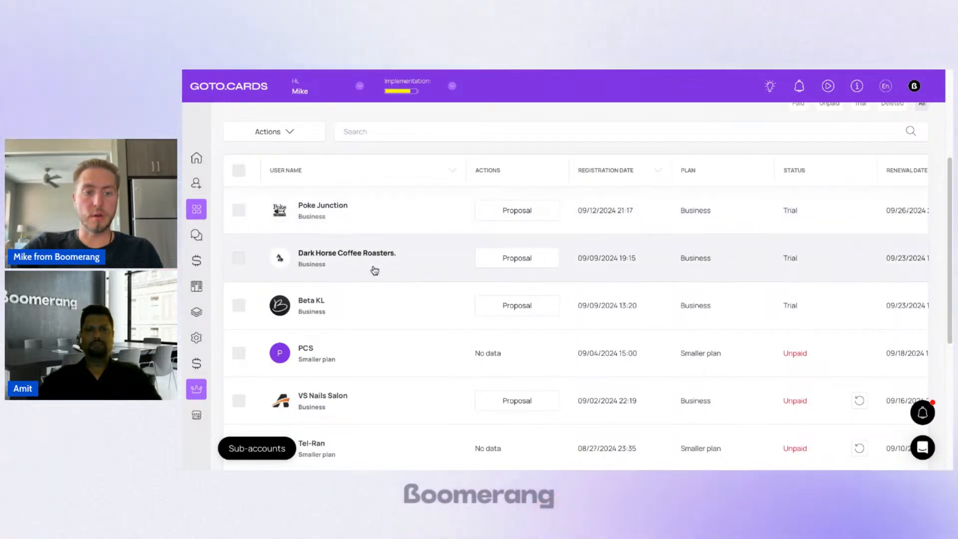
left_click(374, 271)
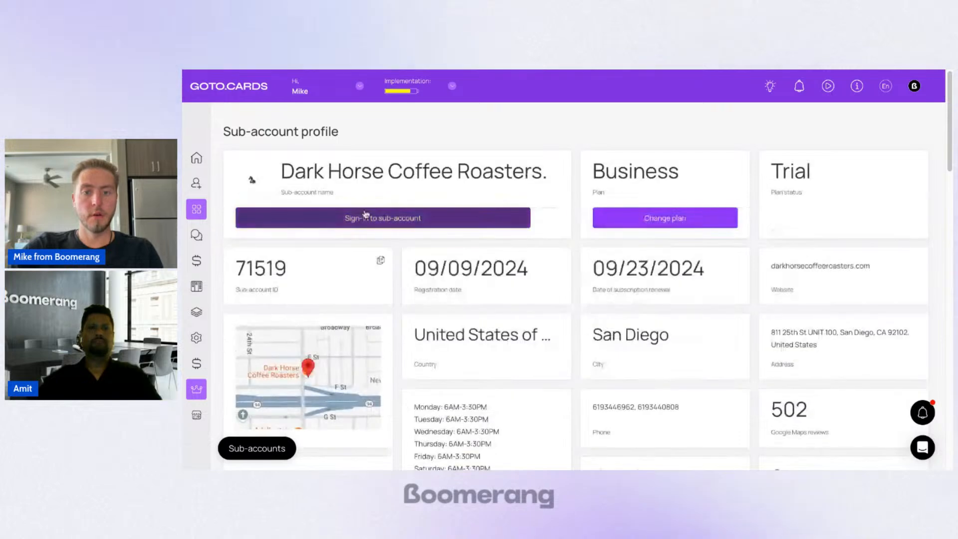
left_click(382, 218)
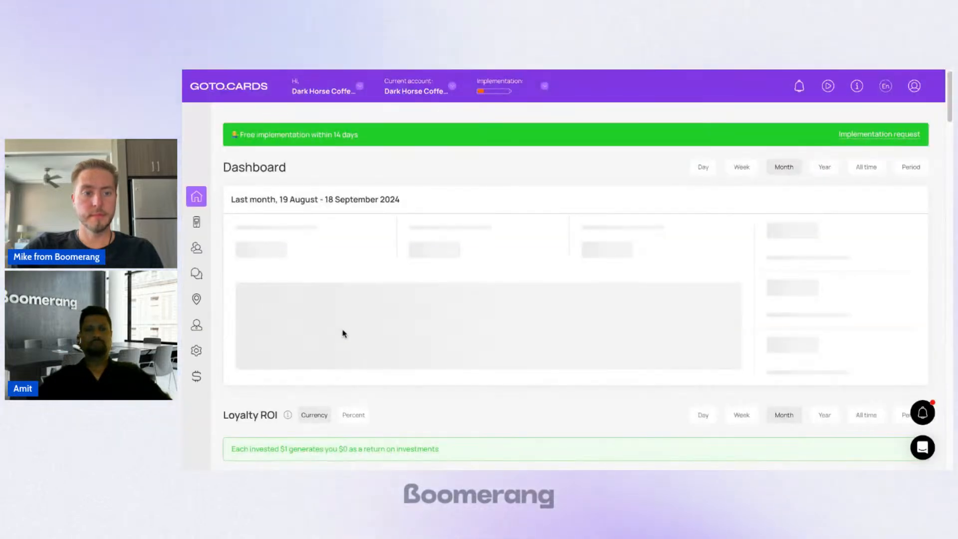
Step: Copy the sub-account's API key from its Integrations settings
left_click(203, 358)
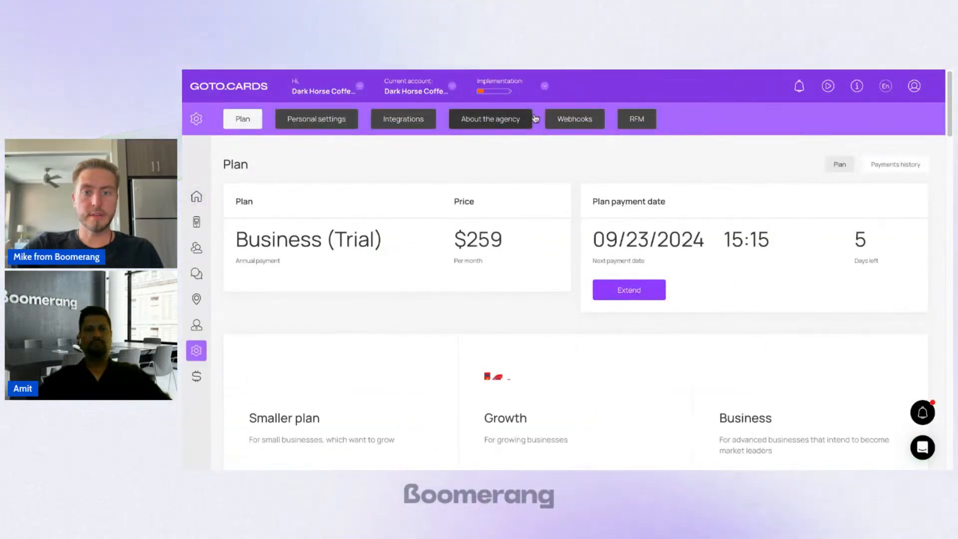
left_click(430, 125)
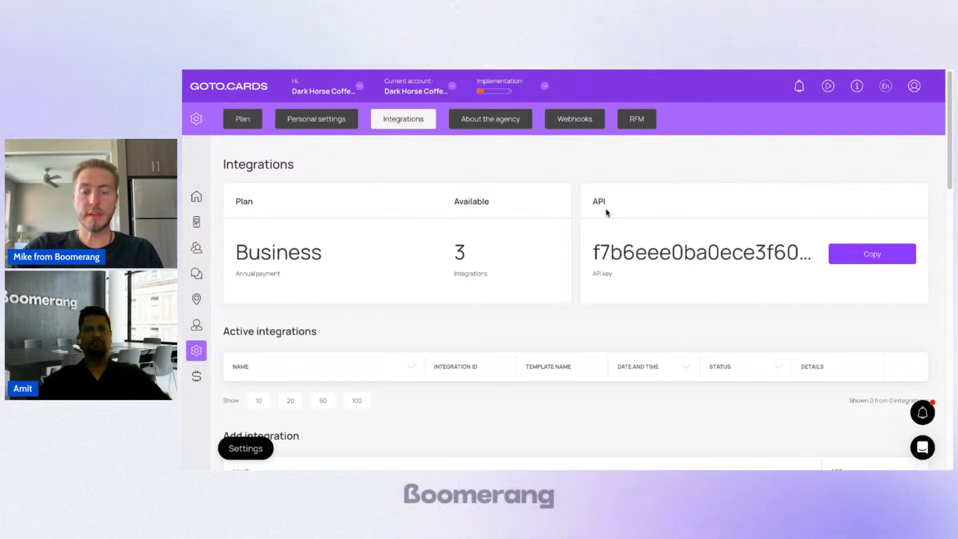
left_click(749, 254)
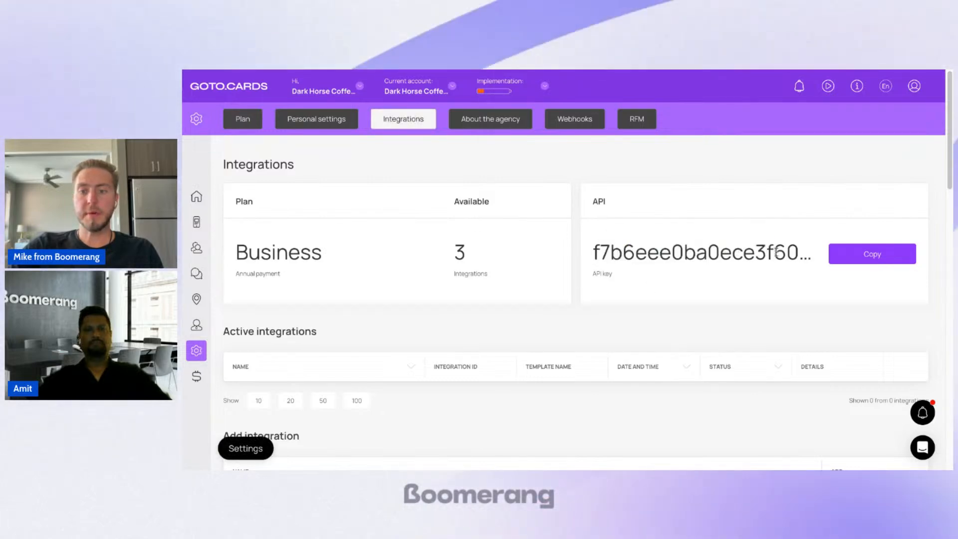
left_click(862, 260)
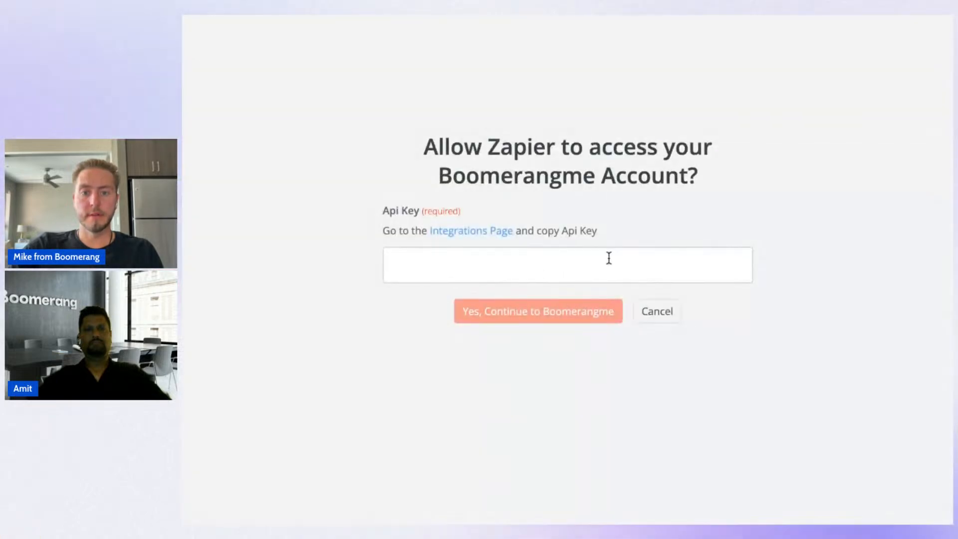
Step: Paste the API key into Zapier's Boomerangme access request, authorize the connection, and reload the Zap to check the account
key("ctrl+v")
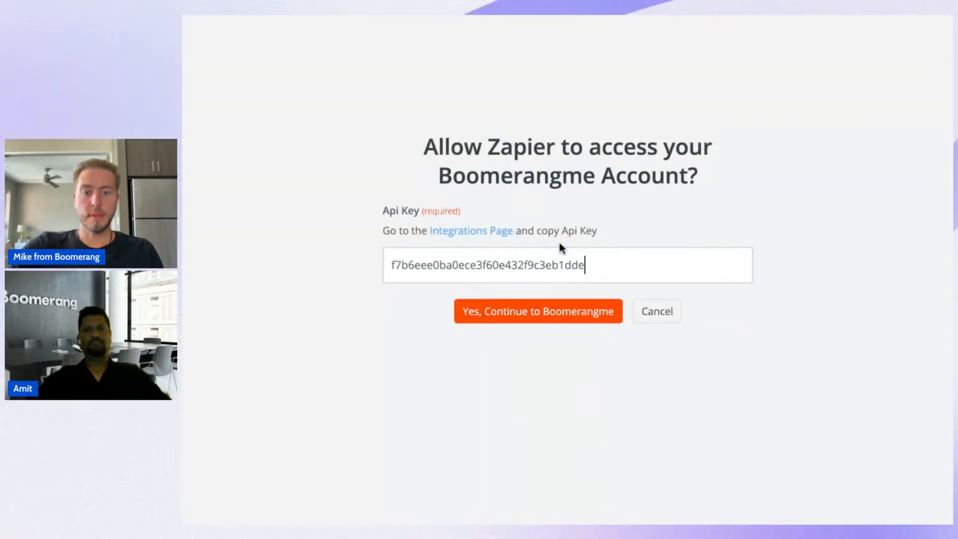
left_click(556, 317)
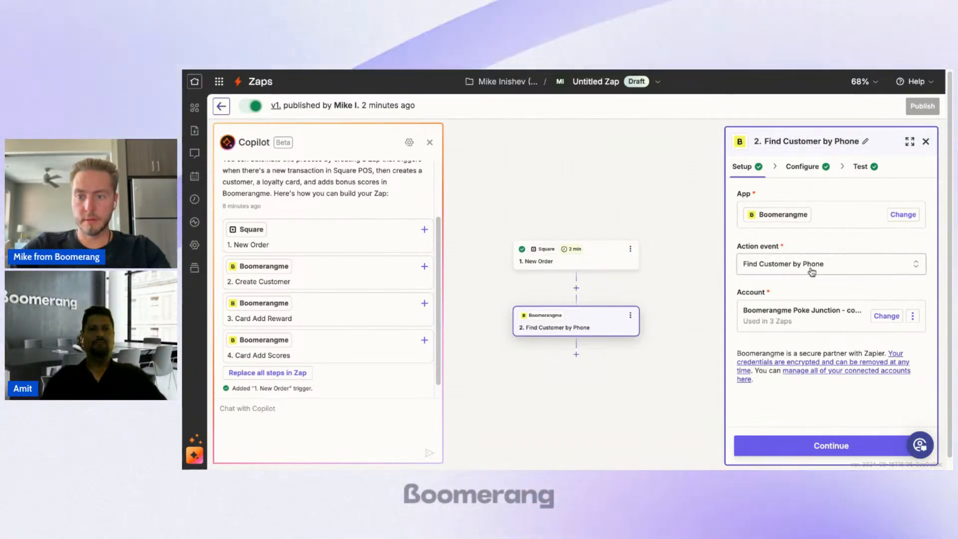
key("super+r")
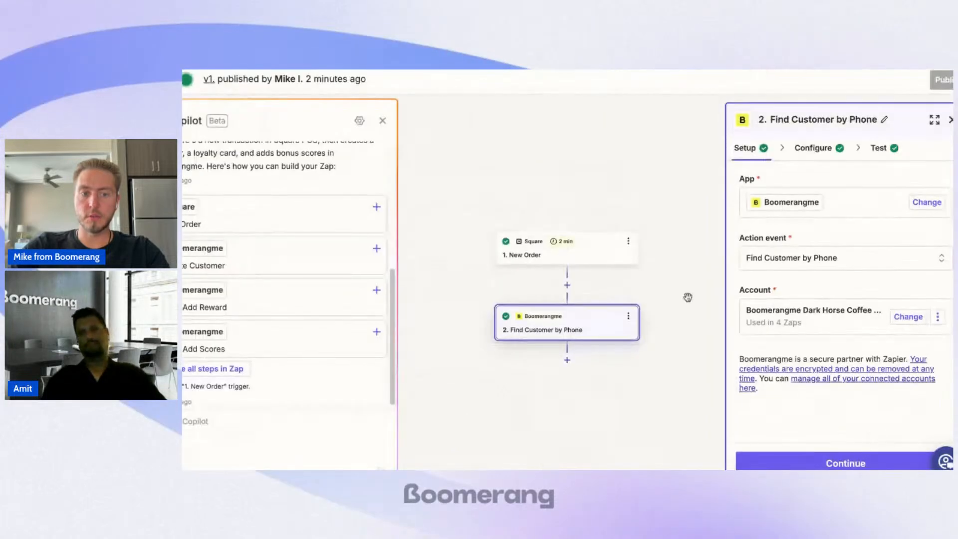
scroll(688, 298, "down", 5)
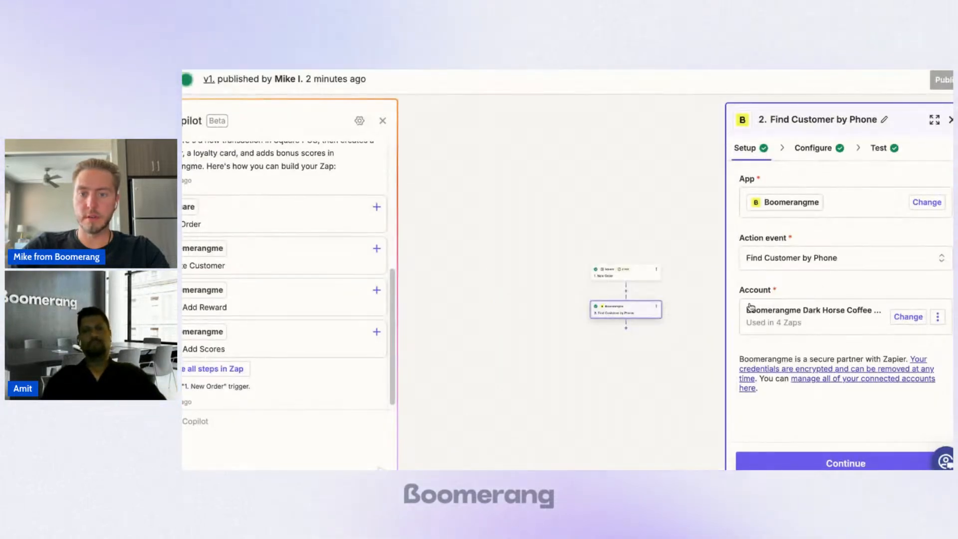
scroll(679, 344, "up", 5)
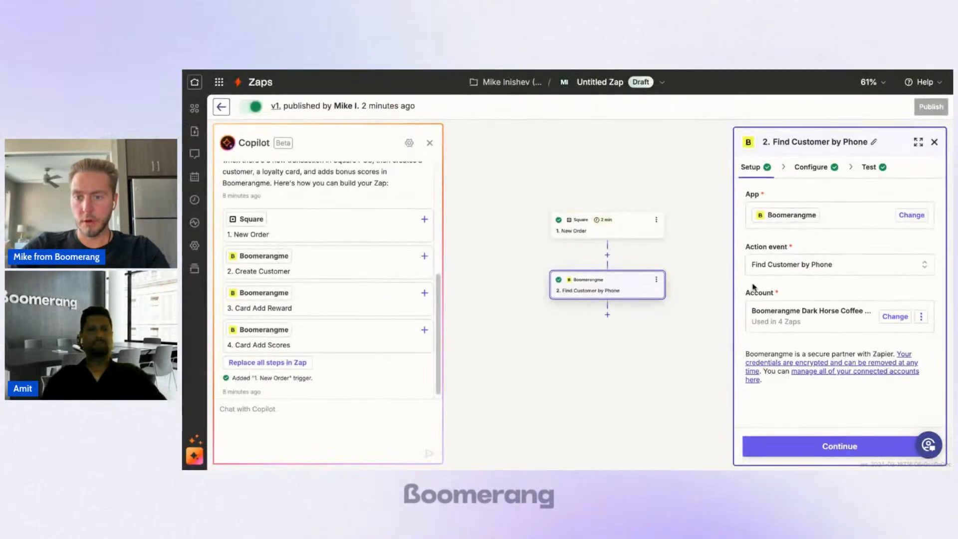
Step: Test the Find Customer by Phone step with its existing configuration and review the customer data it returns
scroll(635, 310, "up", 5)
scroll(653, 310, "down", 3)
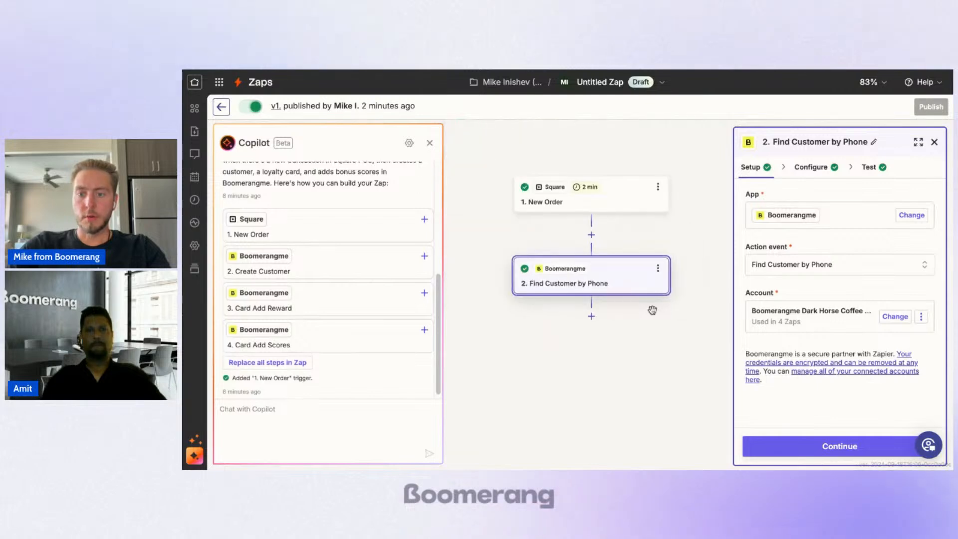
left_click(861, 446)
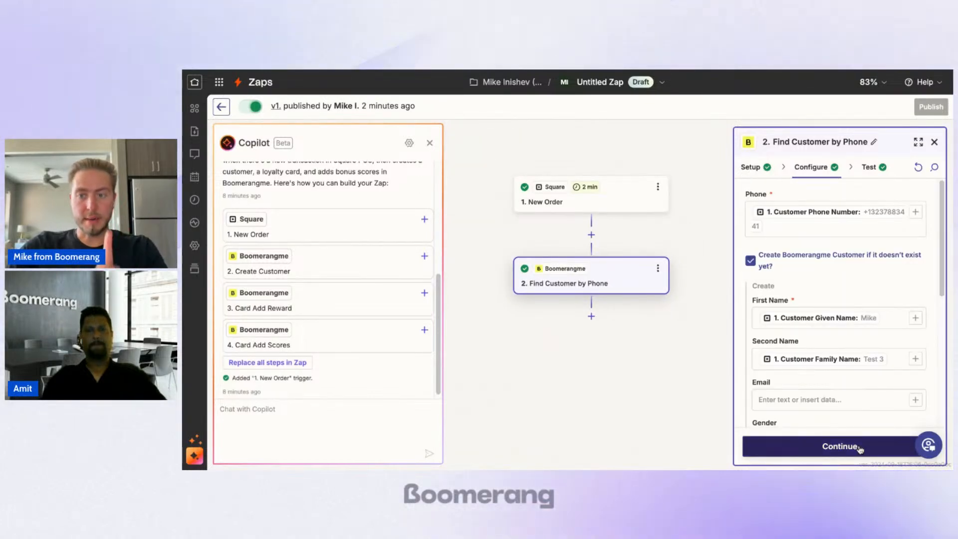
left_click(861, 448)
left_click(816, 451)
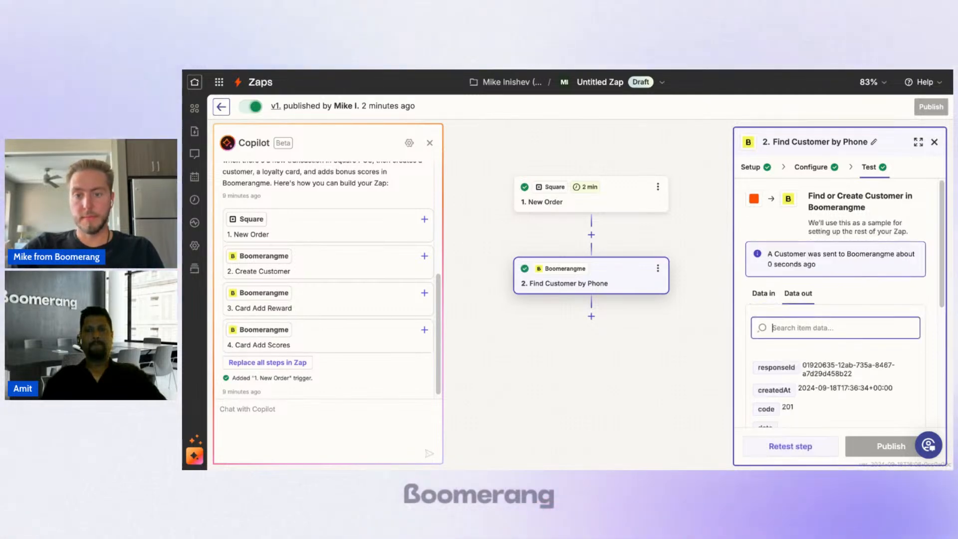
scroll(785, 358, "down", 2)
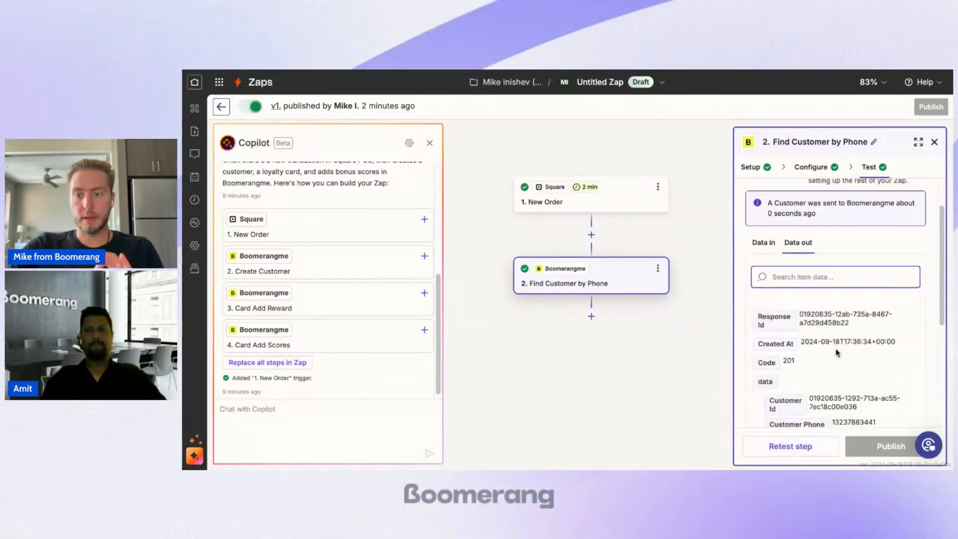
left_click(803, 362)
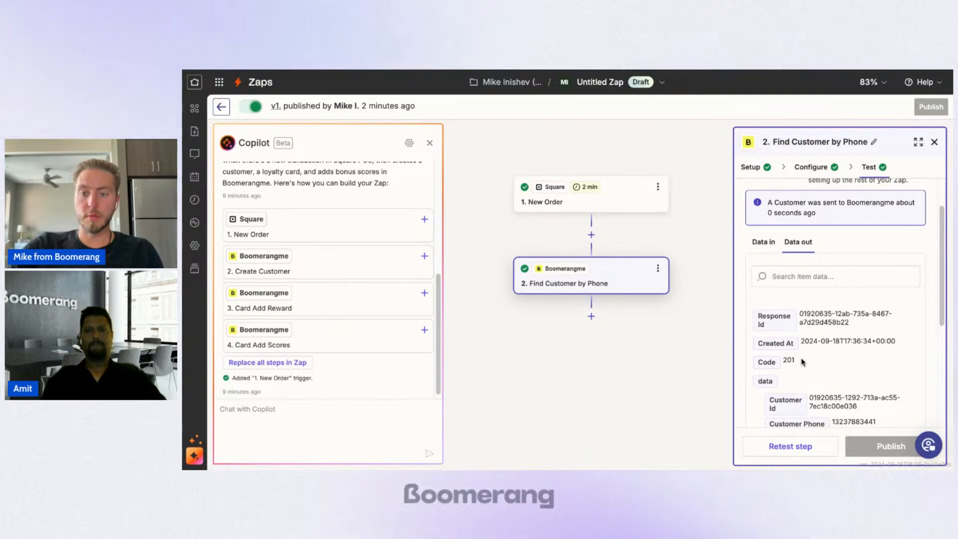
scroll(803, 362, "down", 2)
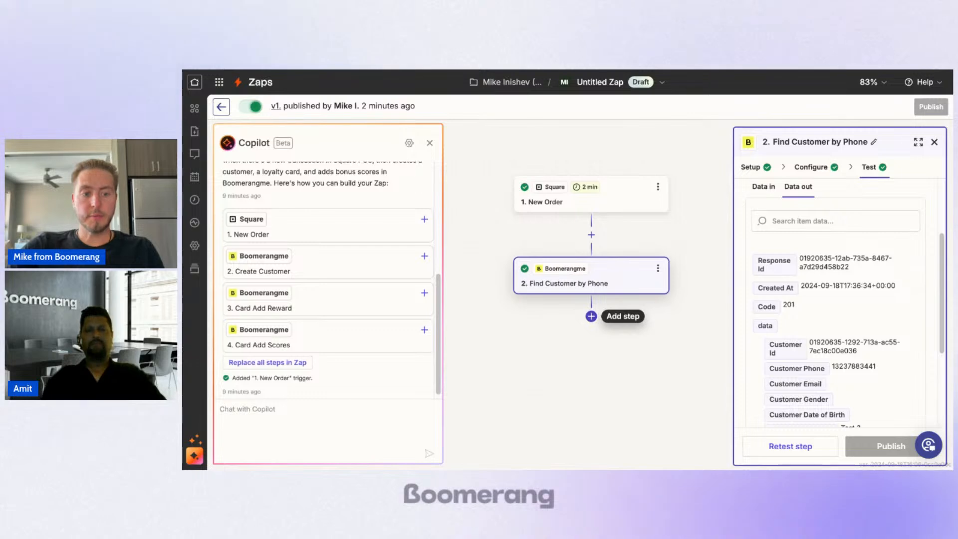
Step: Add a Boomerangme step after Find Customer by Phone and set its action event to Issue Card
left_click(591, 316)
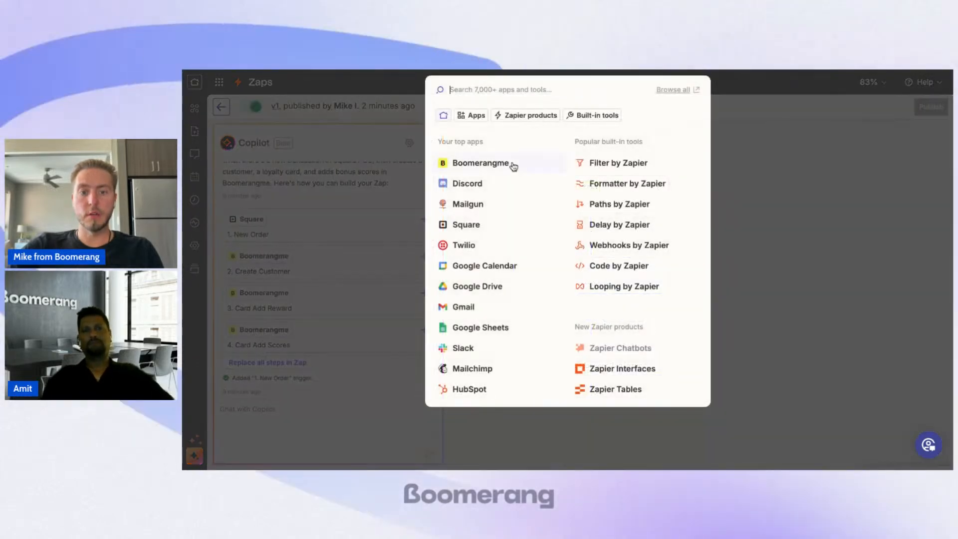
left_click(513, 166)
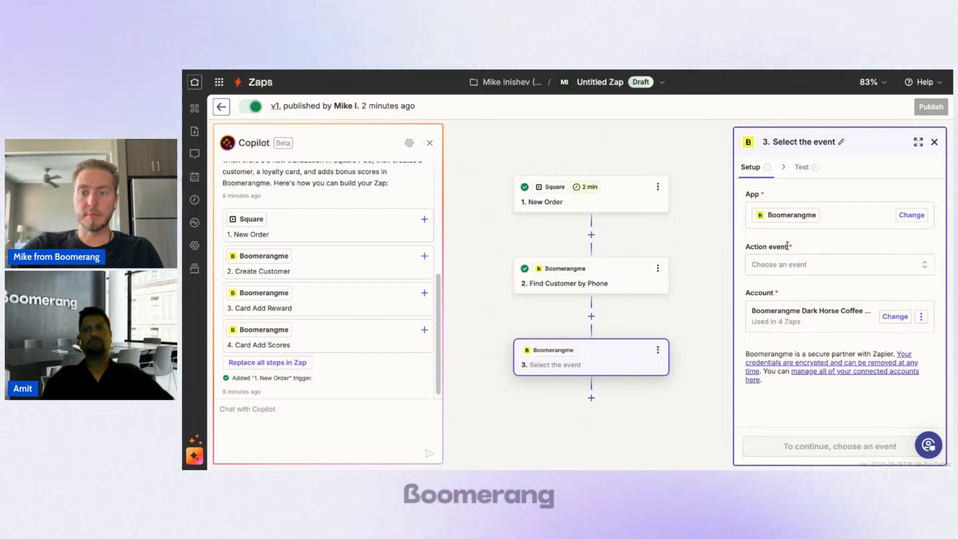
left_click(808, 265)
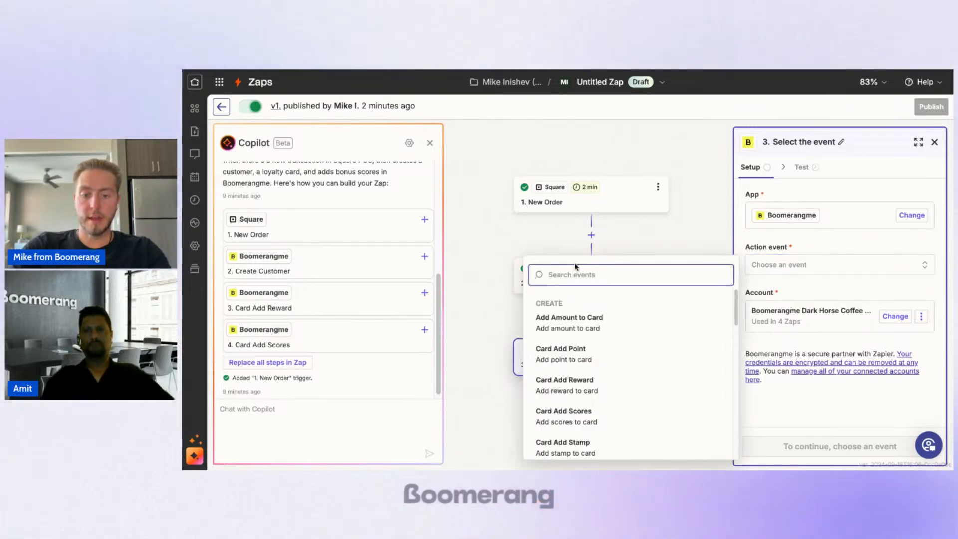
type("crea")
key("BackSpace")
key("BackSpace")
key("BackSpace")
key("BackSpace")
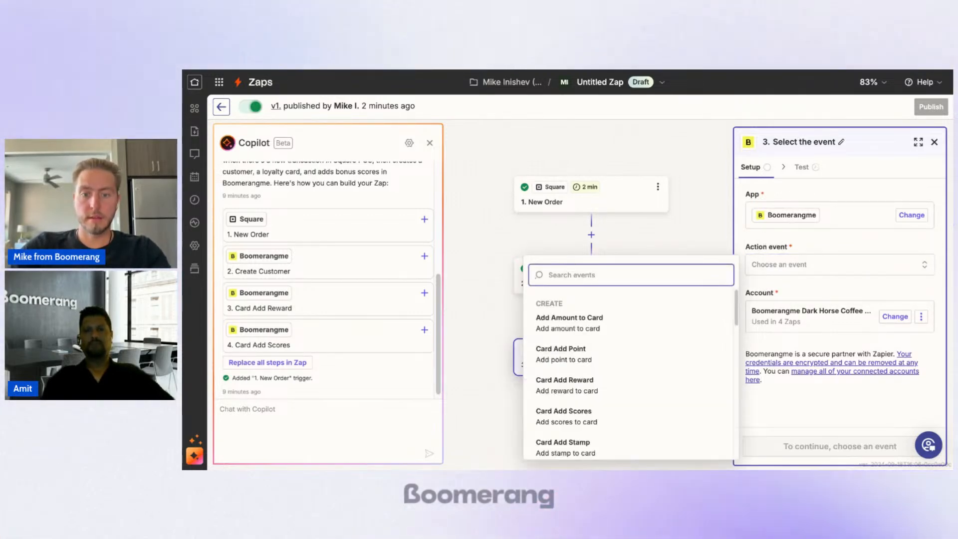
type("card")
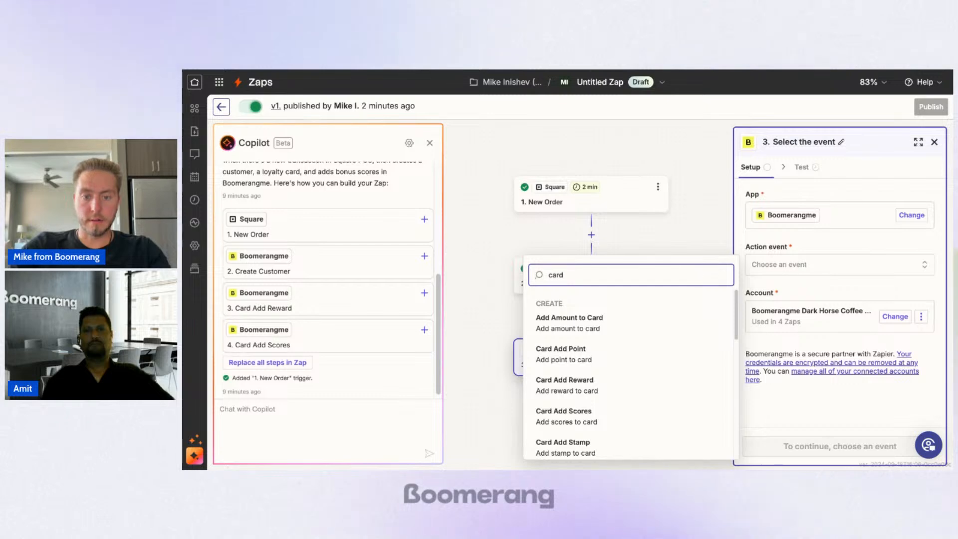
scroll(609, 386, "down", 3)
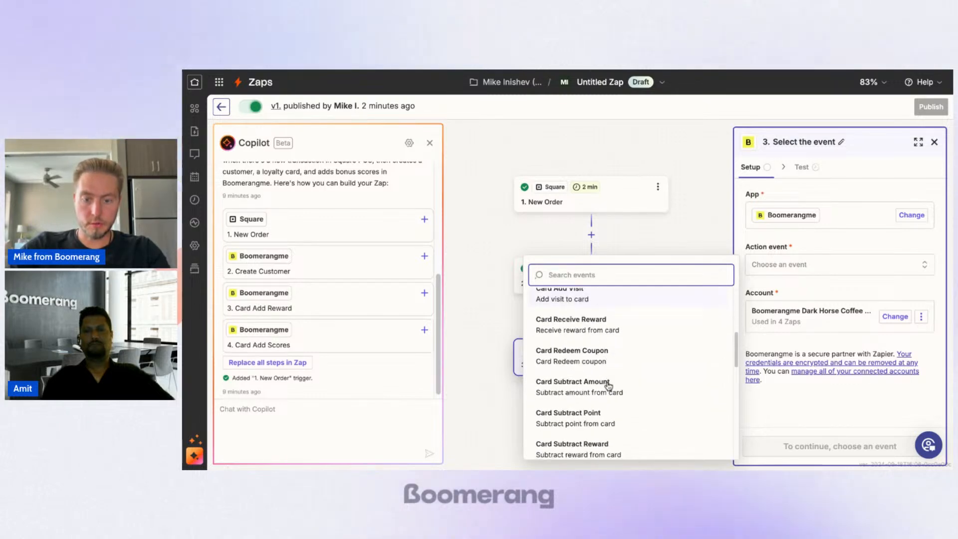
type("issu")
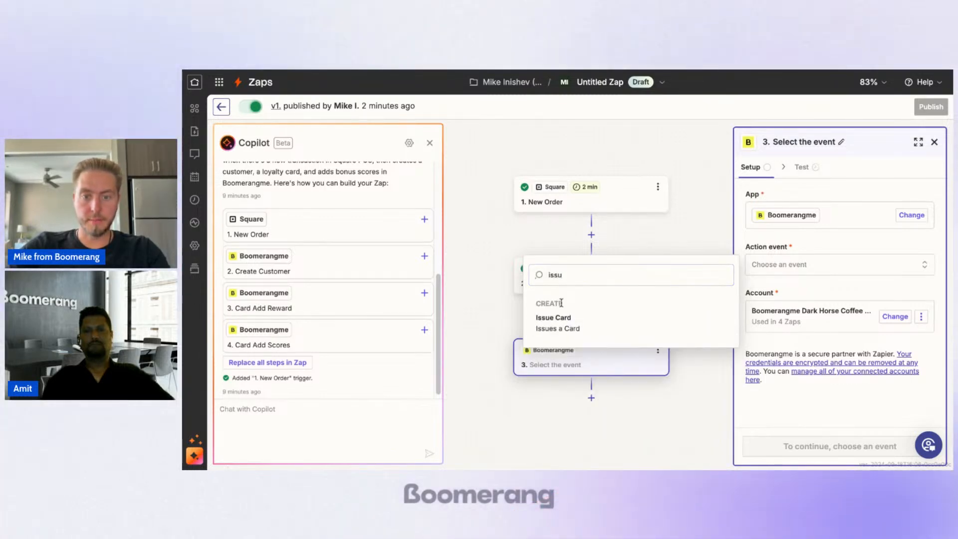
left_click(563, 318)
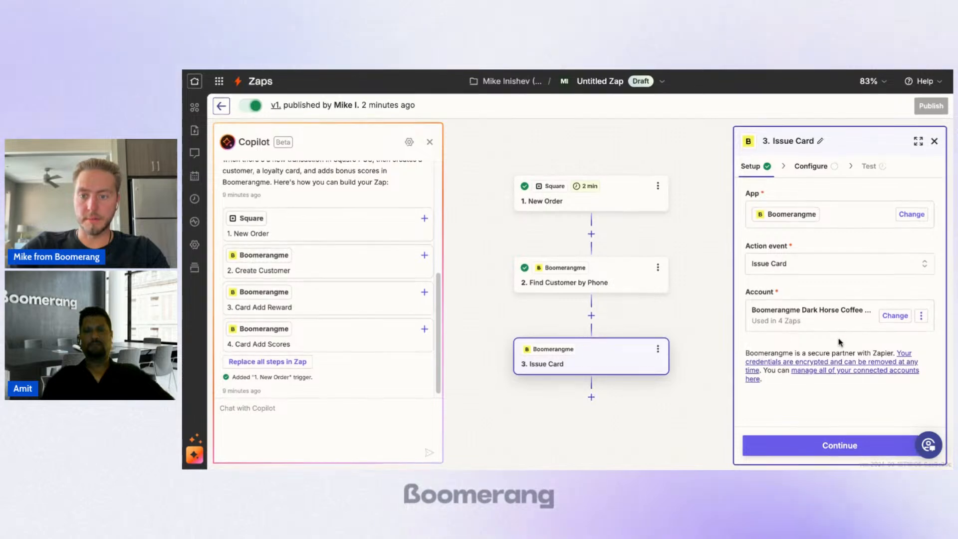
Step: Set the Issue Card step's Template Id to Dark Horse Coffee Roasters. / Reward
left_click(829, 447)
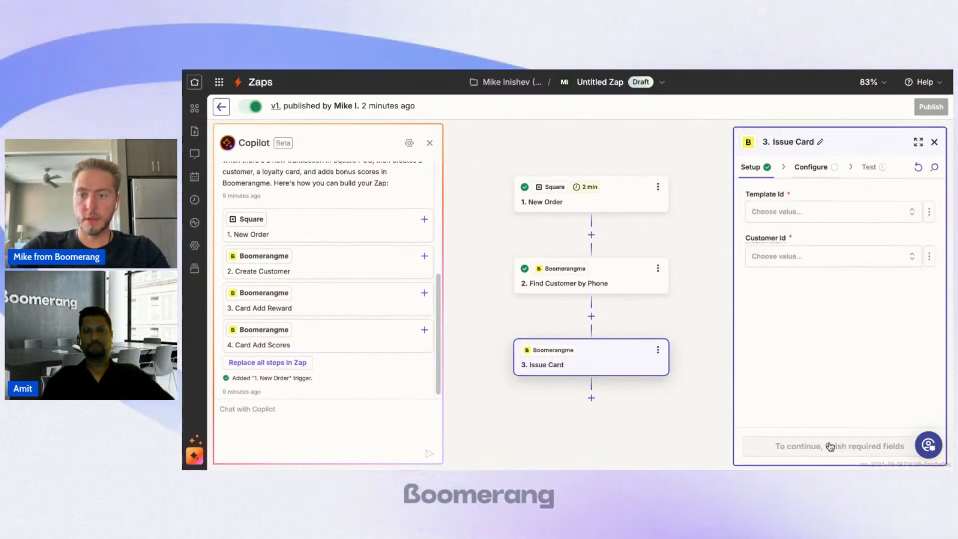
left_click(840, 215)
scroll(685, 288, "down", 1)
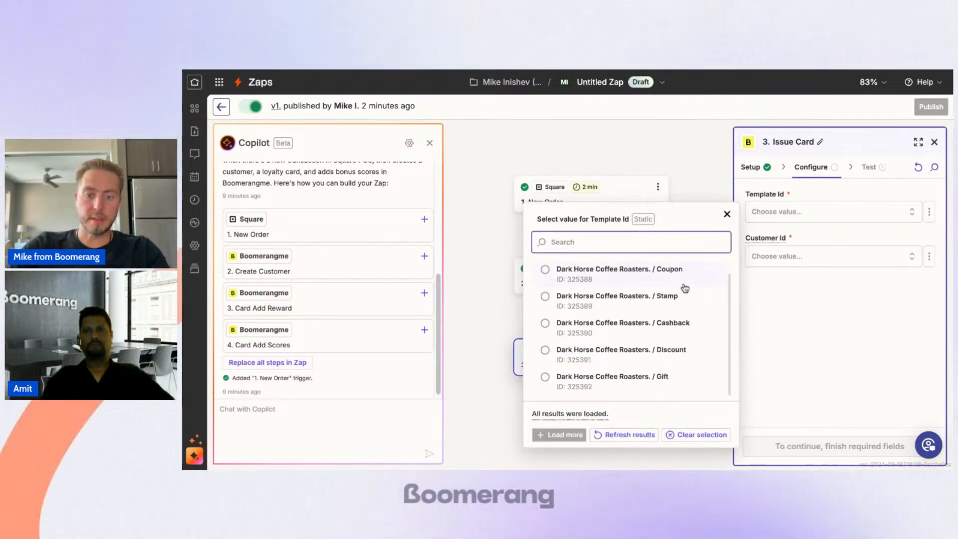
scroll(685, 288, "up", 1)
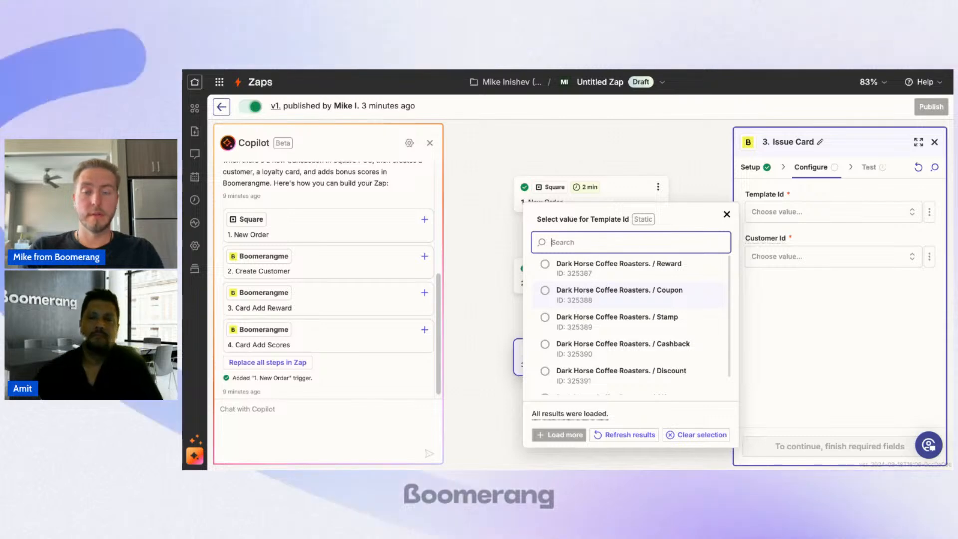
left_click(656, 275)
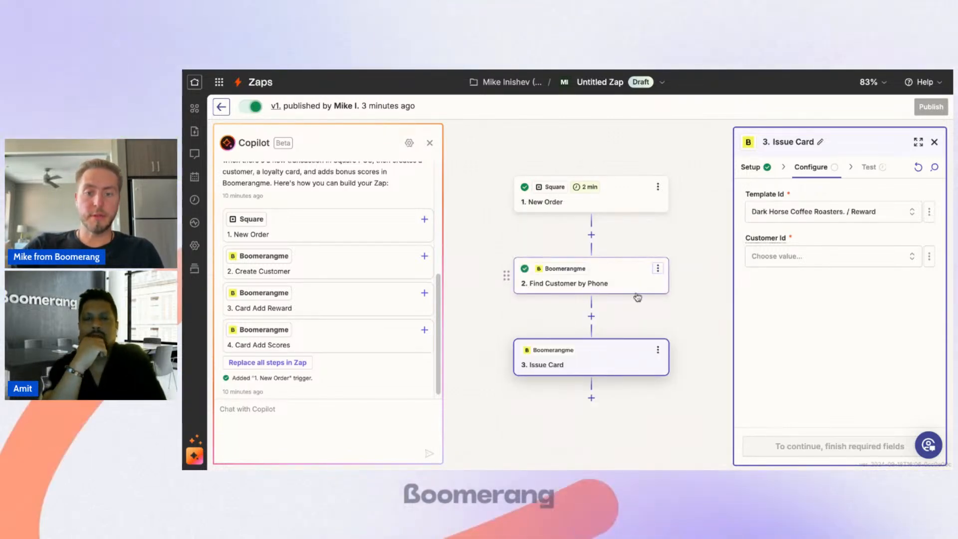
Step: Switch Issue Card's Customer Id to a custom value and map it to the Customer Id from Find Customer by Phone
left_click(794, 257)
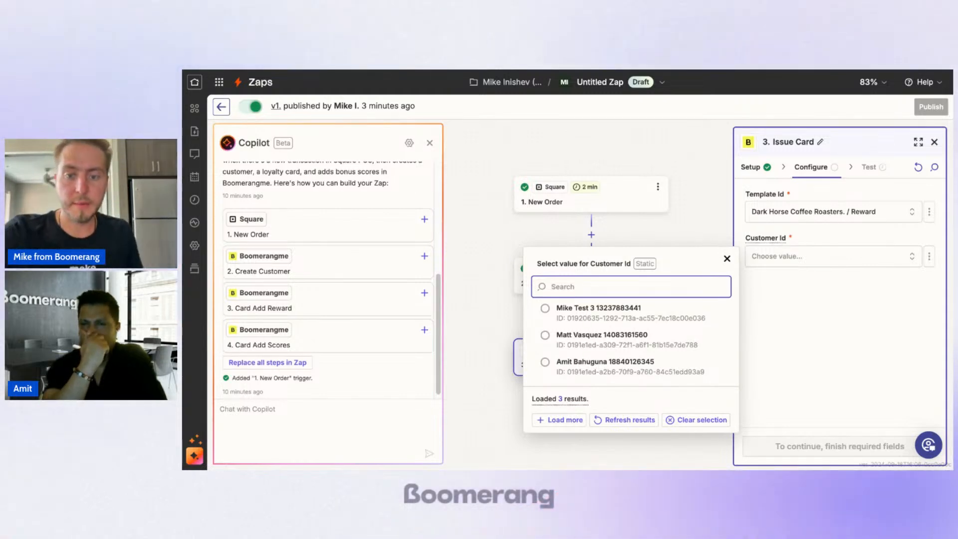
left_click(929, 257)
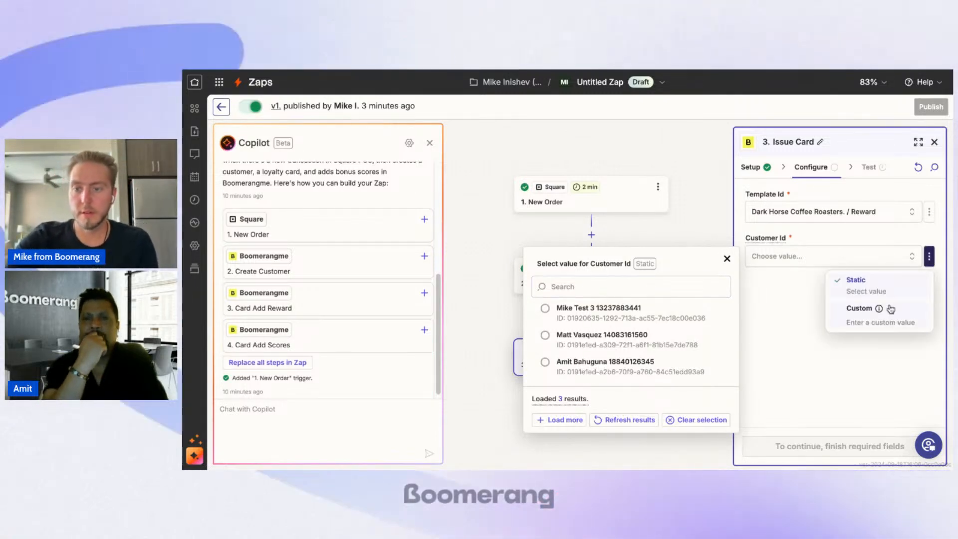
left_click(857, 308)
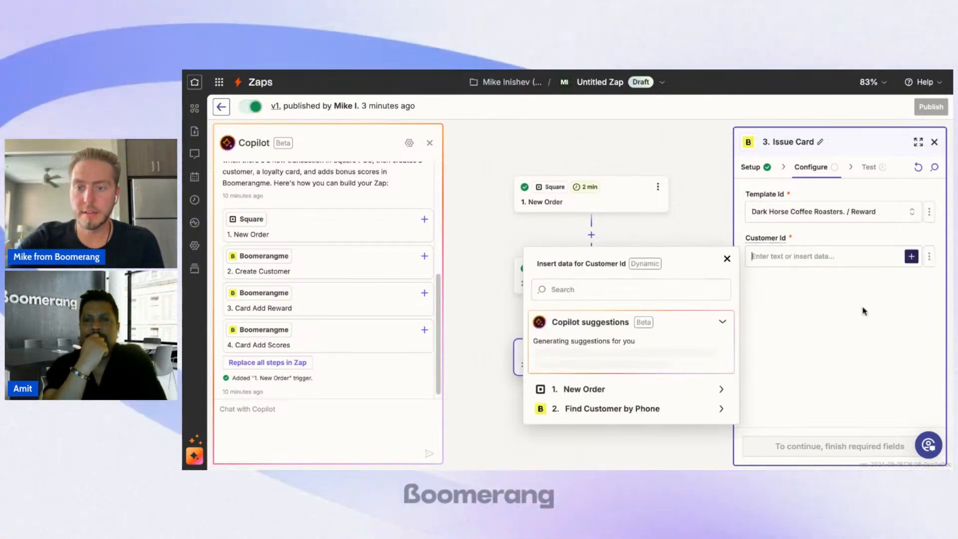
left_click(644, 405)
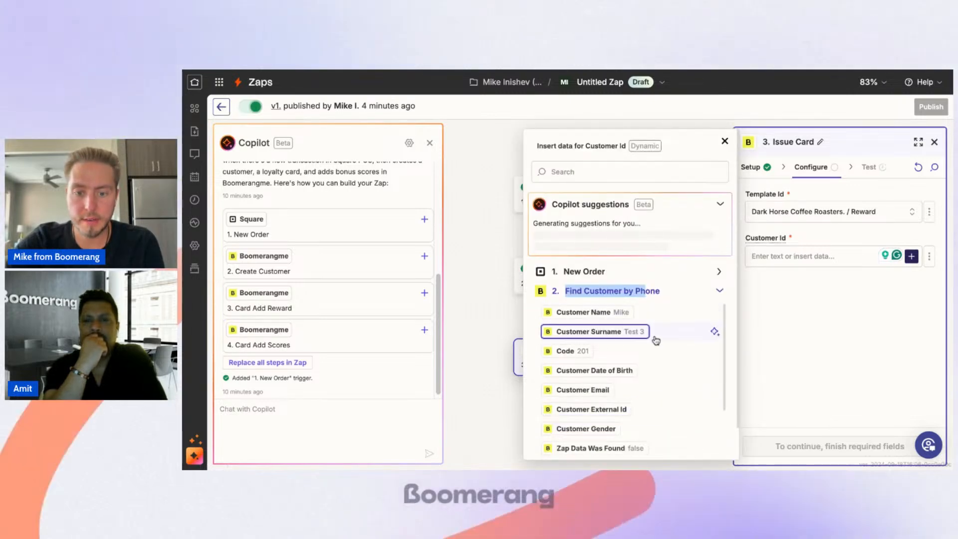
scroll(655, 338, "down", 5)
scroll(656, 341, "down", 1)
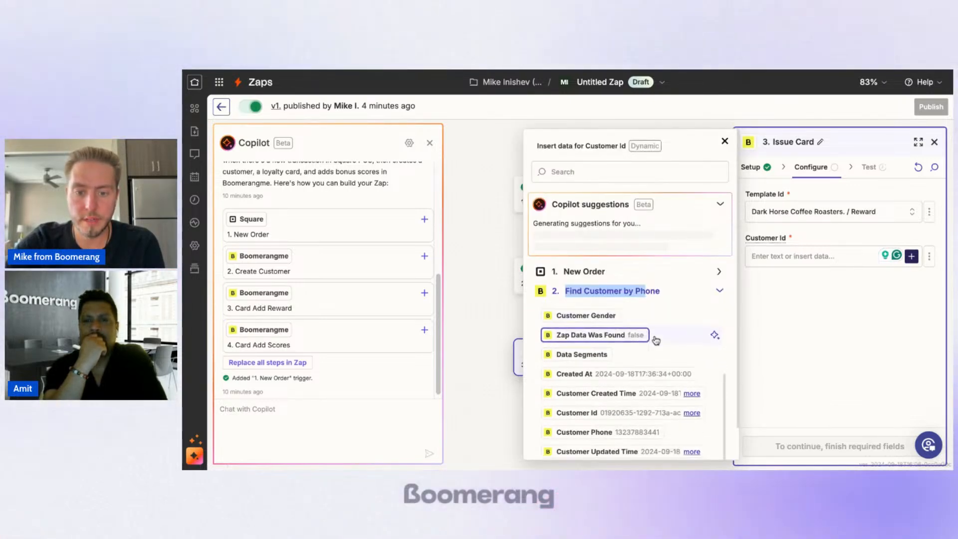
left_click(592, 415)
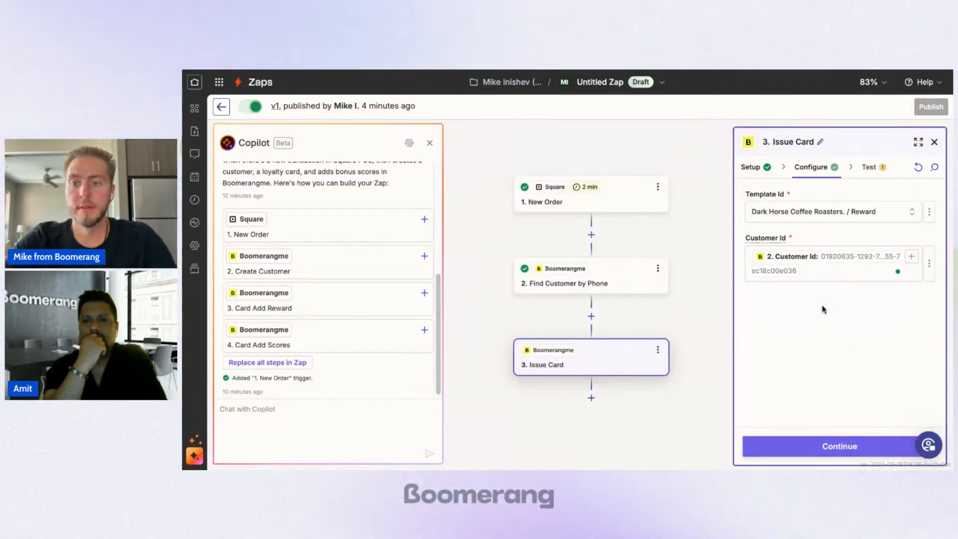
Step: Test the Issue Card step and check the response code in the returned data
left_click(816, 453)
left_click(799, 455)
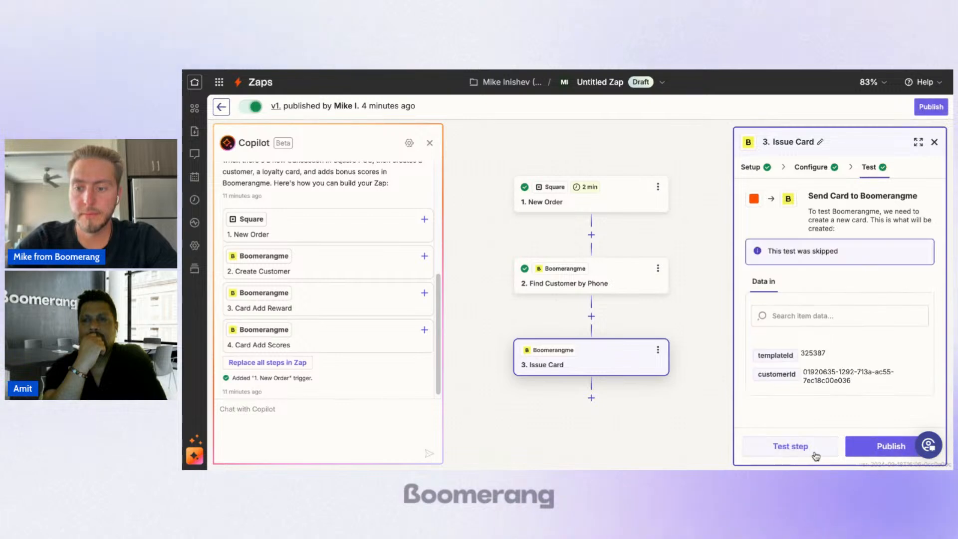
left_click(811, 455)
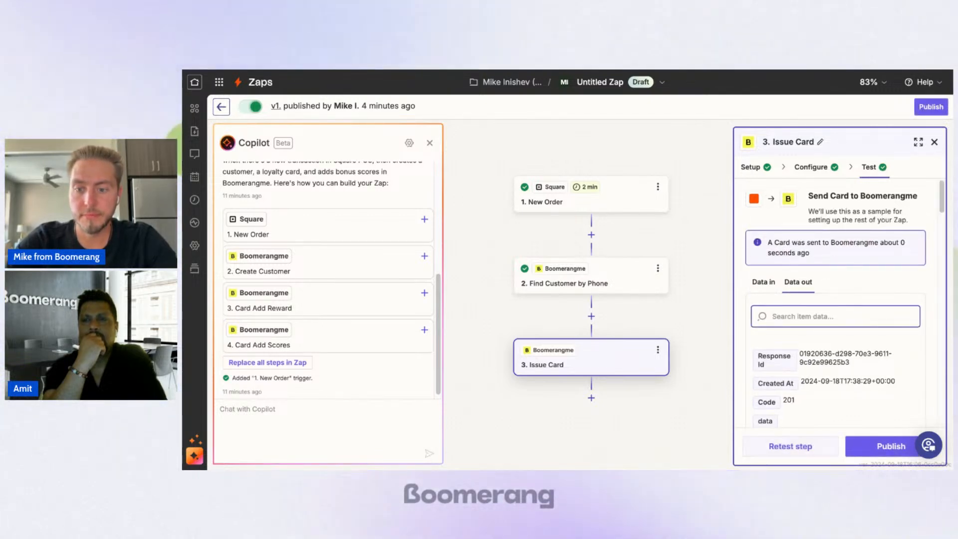
scroll(763, 348, "down", 1)
left_click_drag(784, 354, 794, 353)
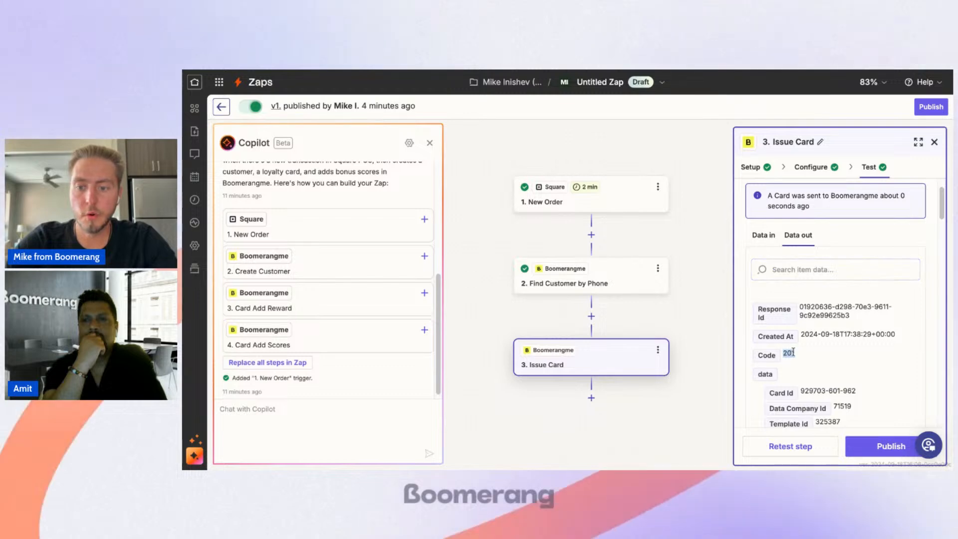
left_click(794, 353)
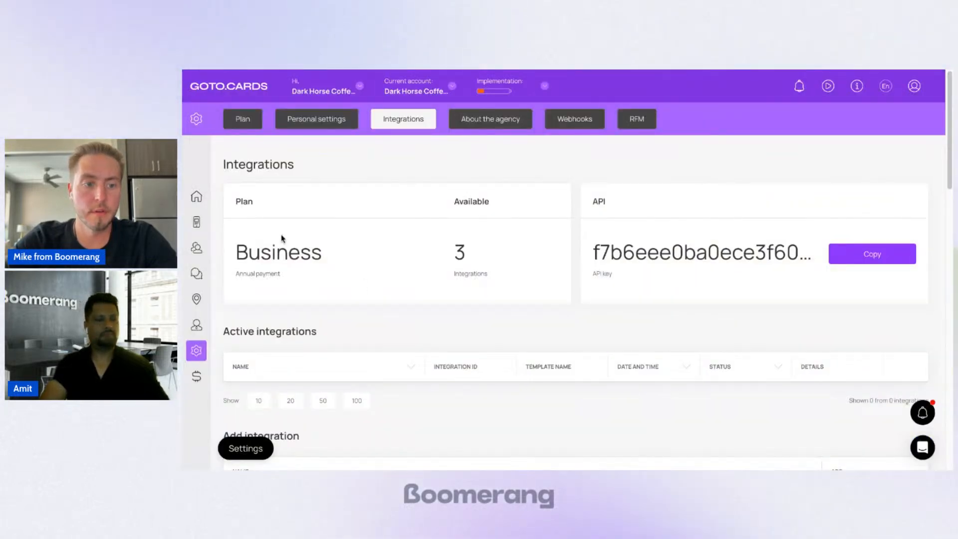
Step: Switch to the GOTO.CARDS dashboard and open the Dark Horse Coffee Roasters. / Reward card template for editing
scroll(282, 239, "down", 2)
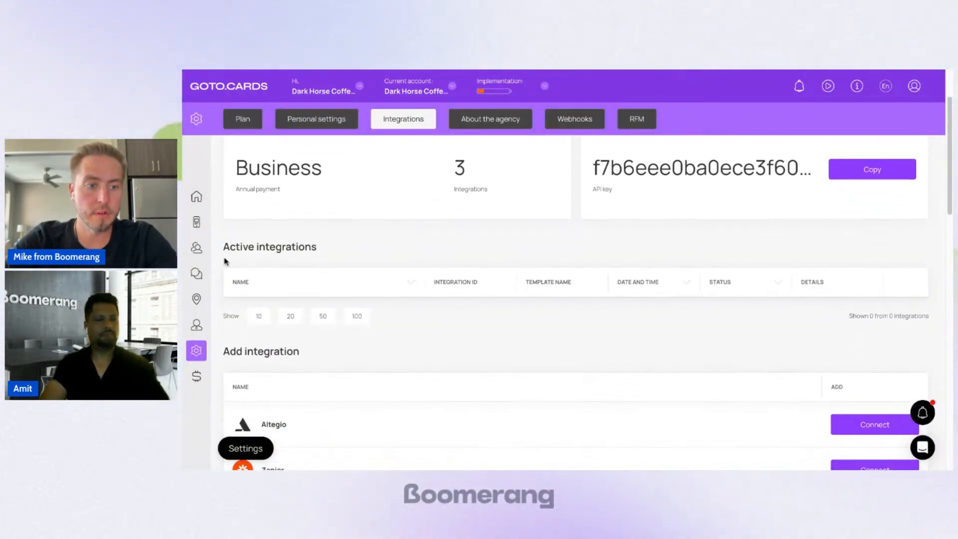
left_click(199, 224)
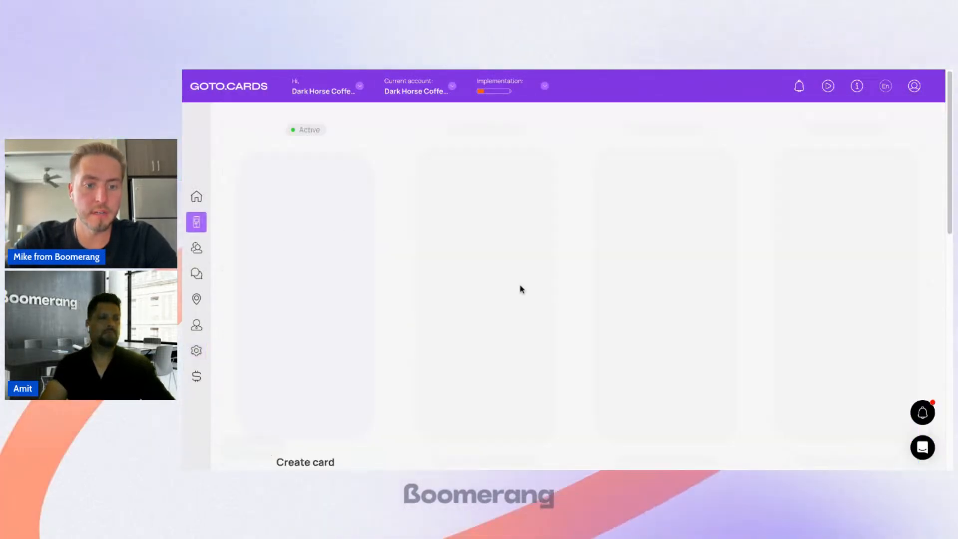
scroll(569, 303, "down", 8)
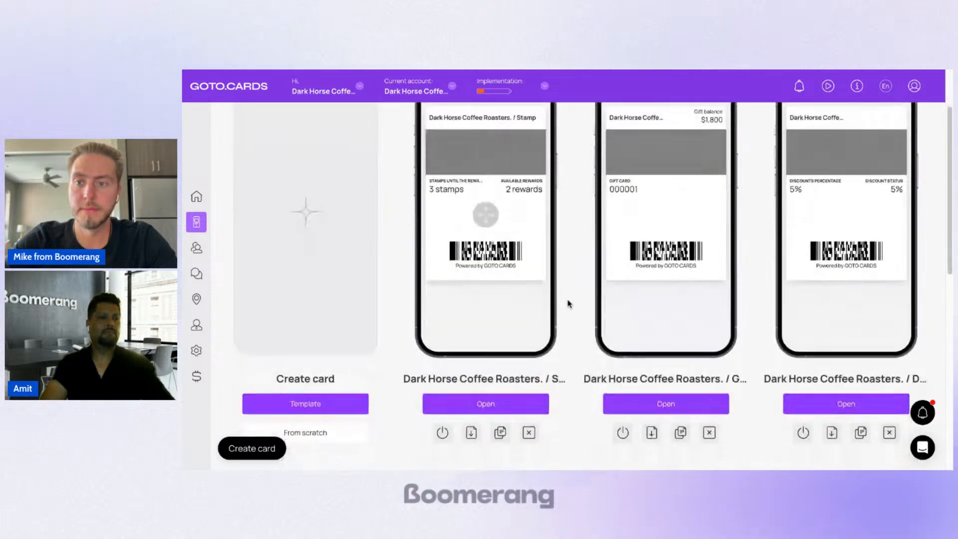
left_click(617, 283)
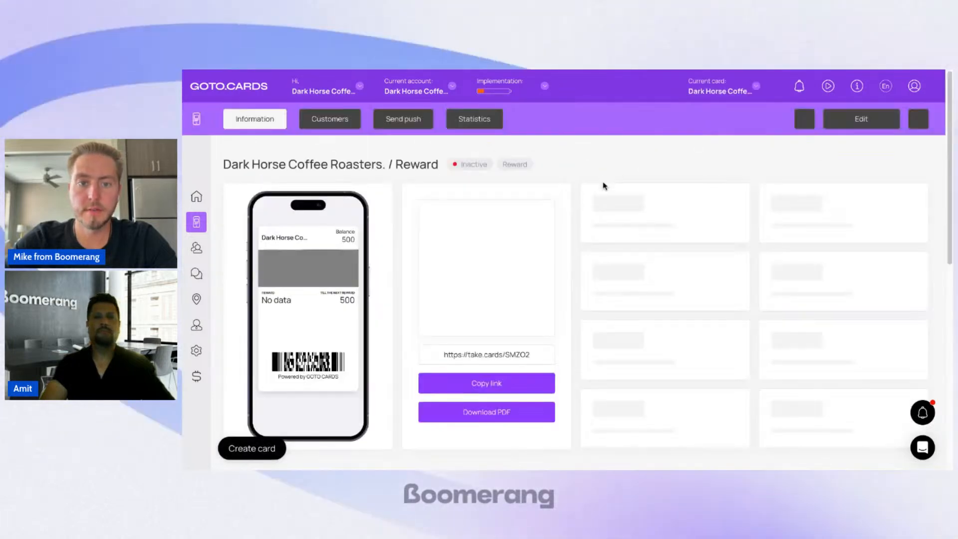
scroll(603, 186, "down", 2)
left_click(881, 125)
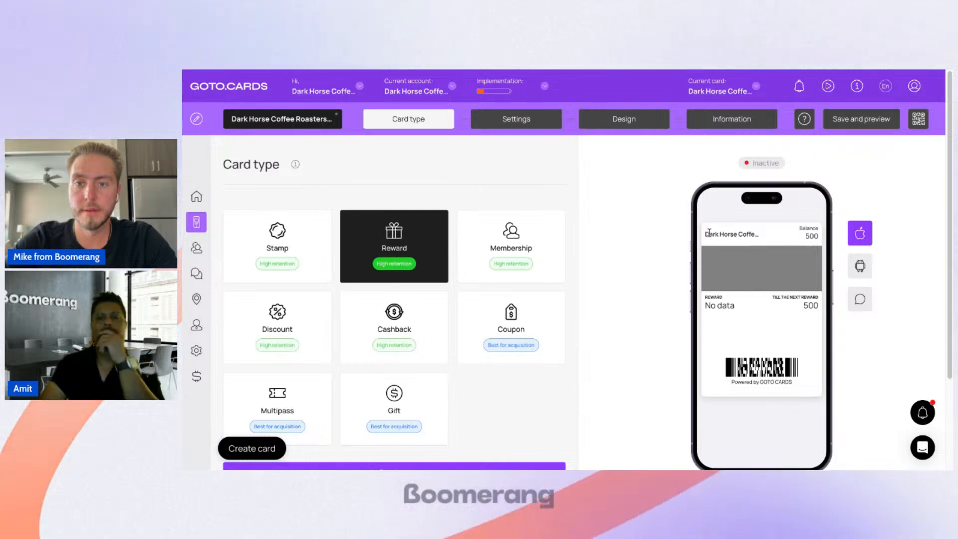
Step: Save and activate the Dark Horse Coffee Roasters. / Reward card template
scroll(709, 232, "down", 4)
left_click(870, 121)
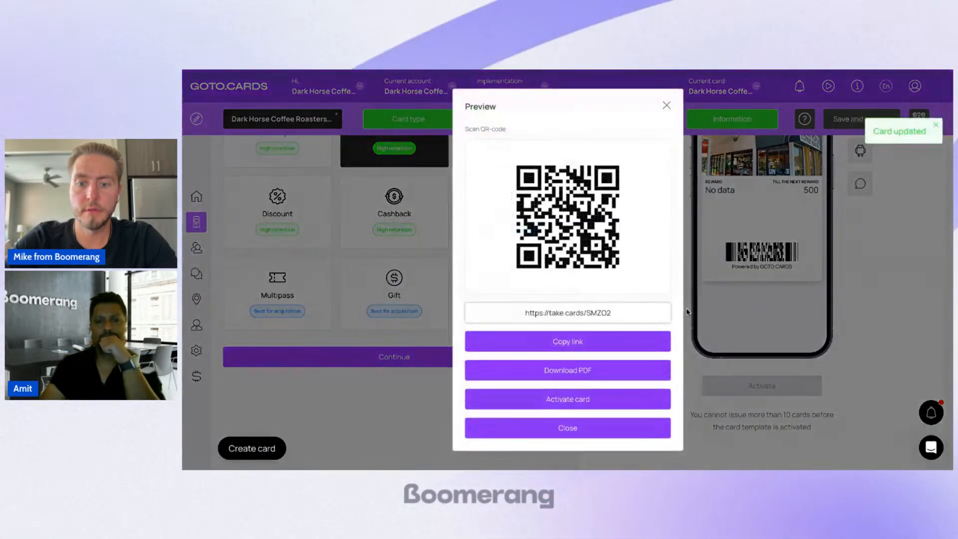
left_click(590, 400)
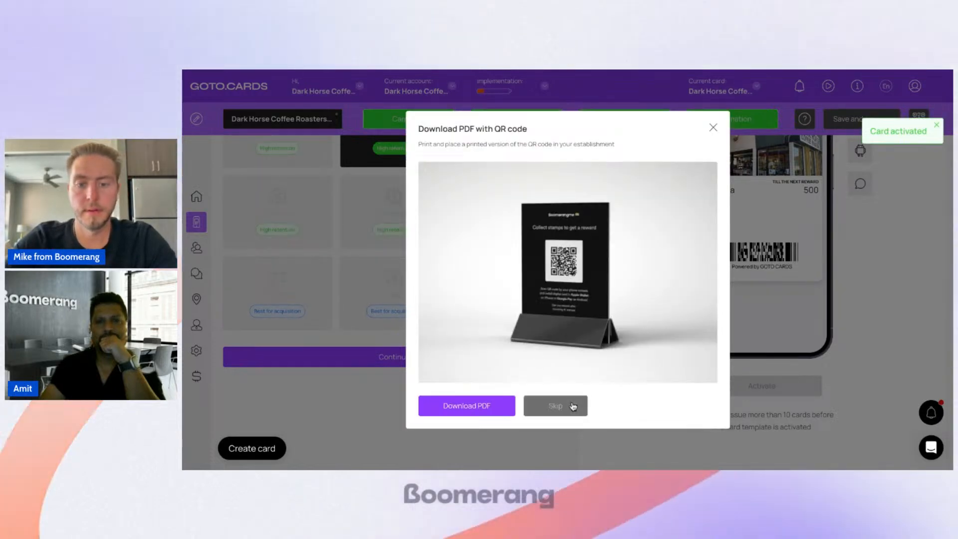
Step: Skip the QR code PDF and, back in the Zap, add a Boomerangme Card Add Scores action after Issue Card
left_click(549, 403)
left_click(572, 338)
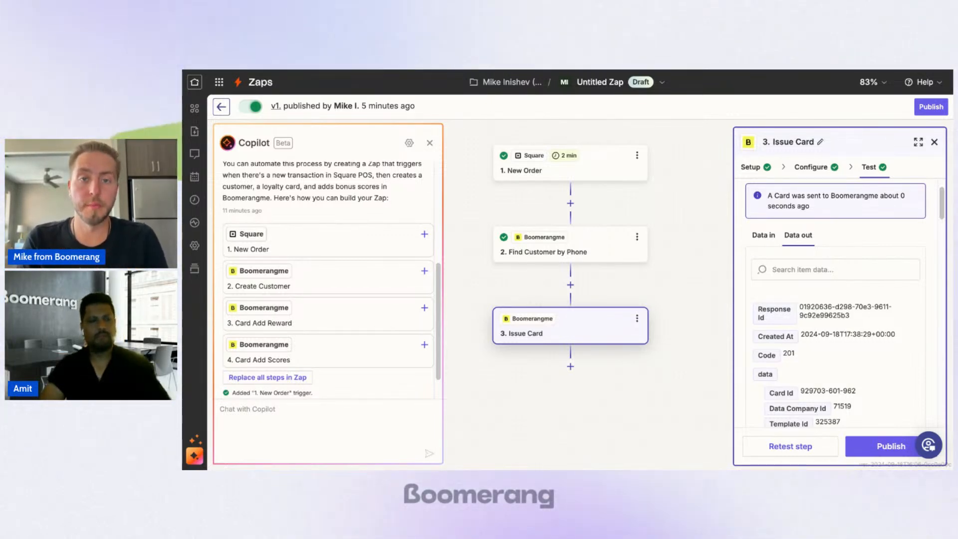
left_click(570, 366)
left_click(491, 165)
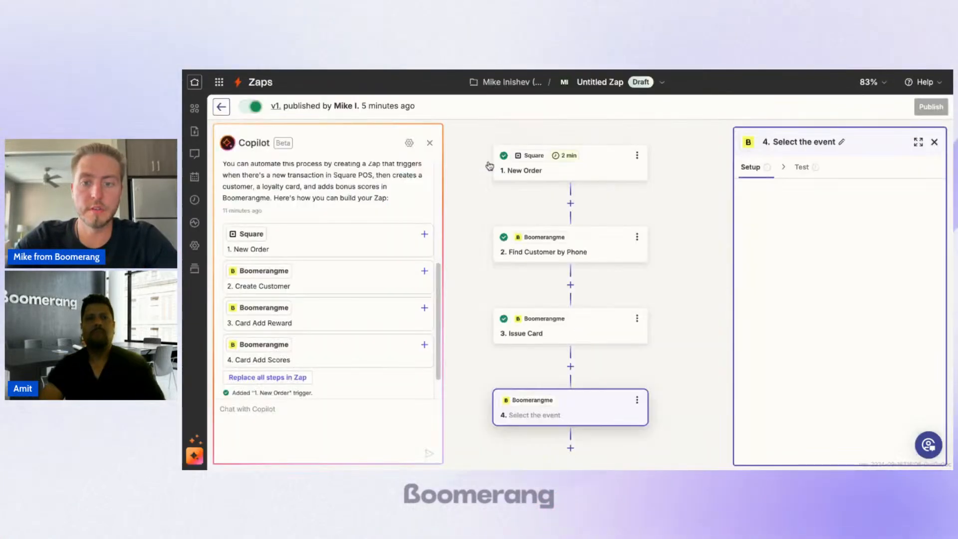
left_click(798, 266)
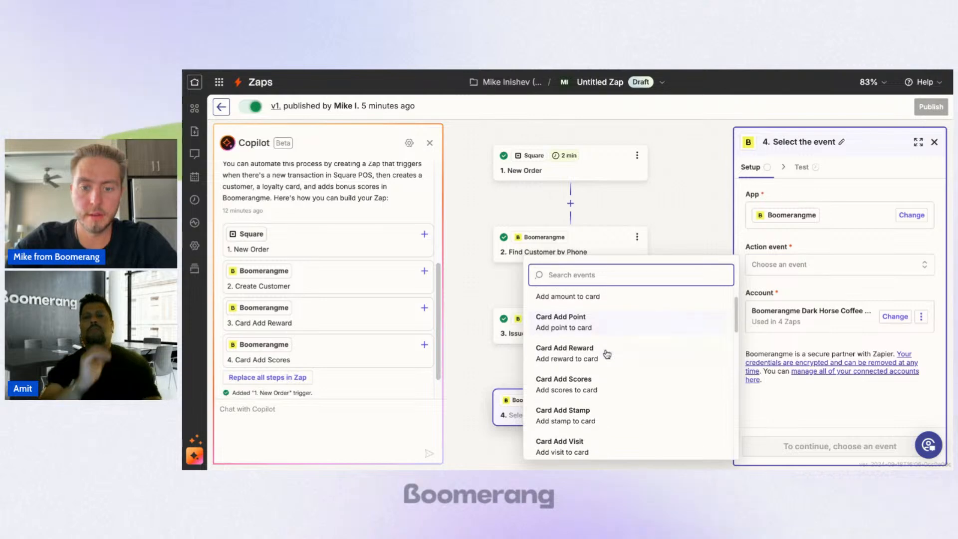
left_click(574, 348)
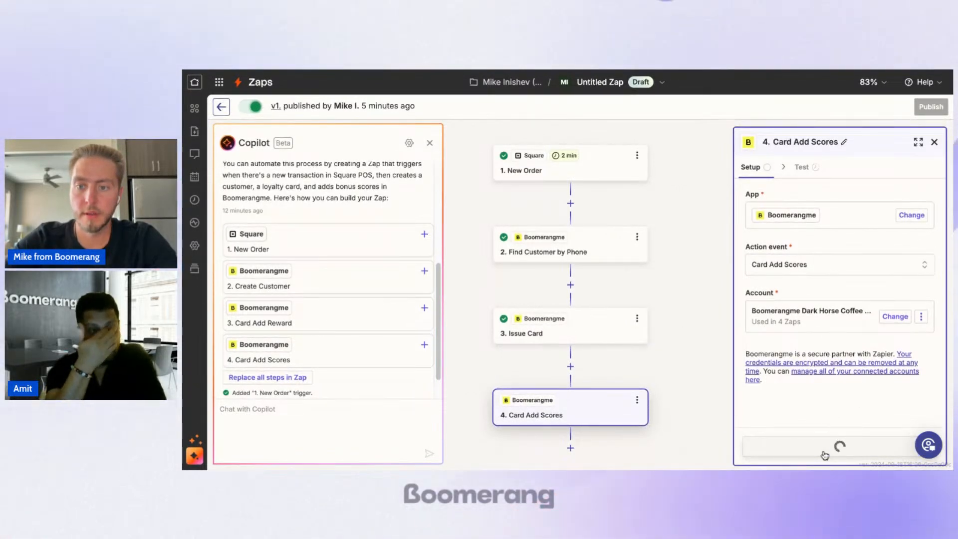
Step: Map the Card Id of Card Add Scores to the Card Id returned by Issue Card
left_click(819, 211)
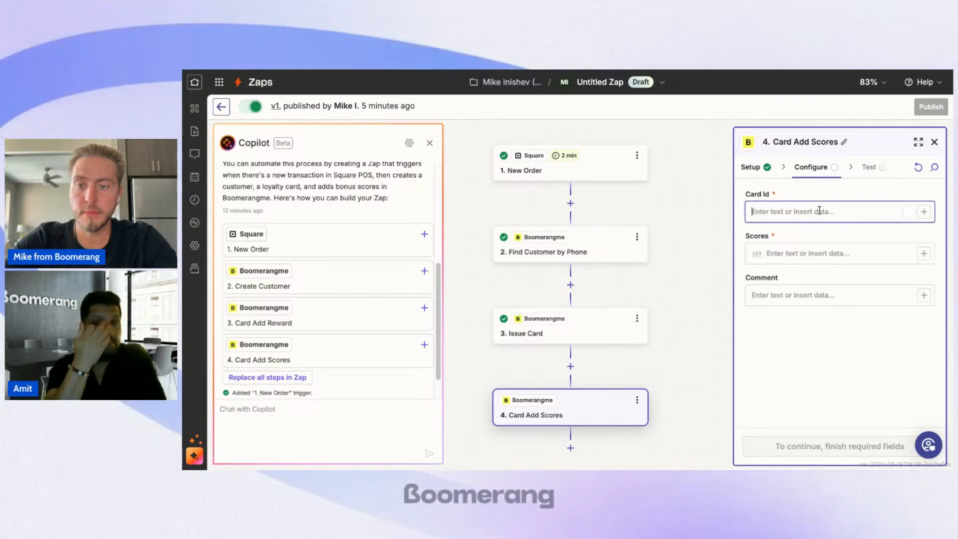
left_click(925, 211)
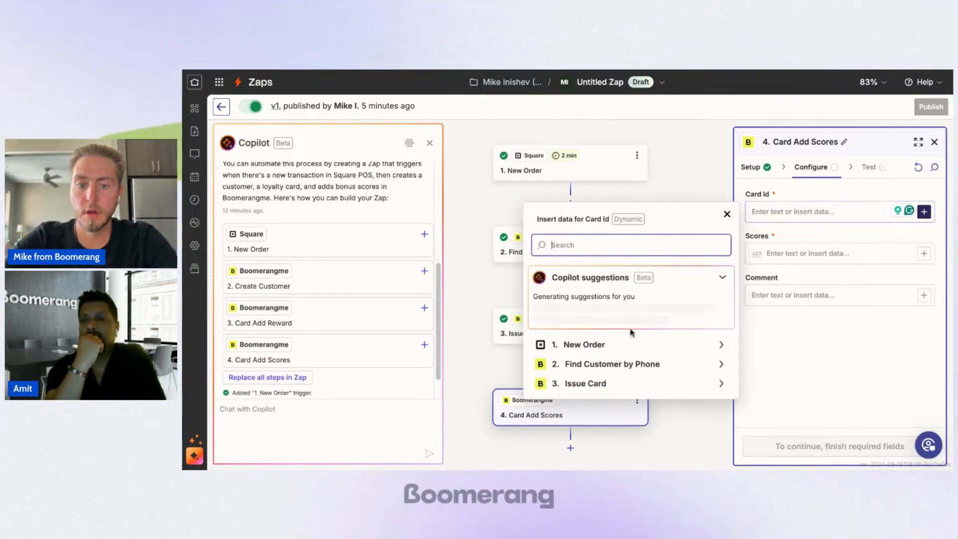
left_click(627, 384)
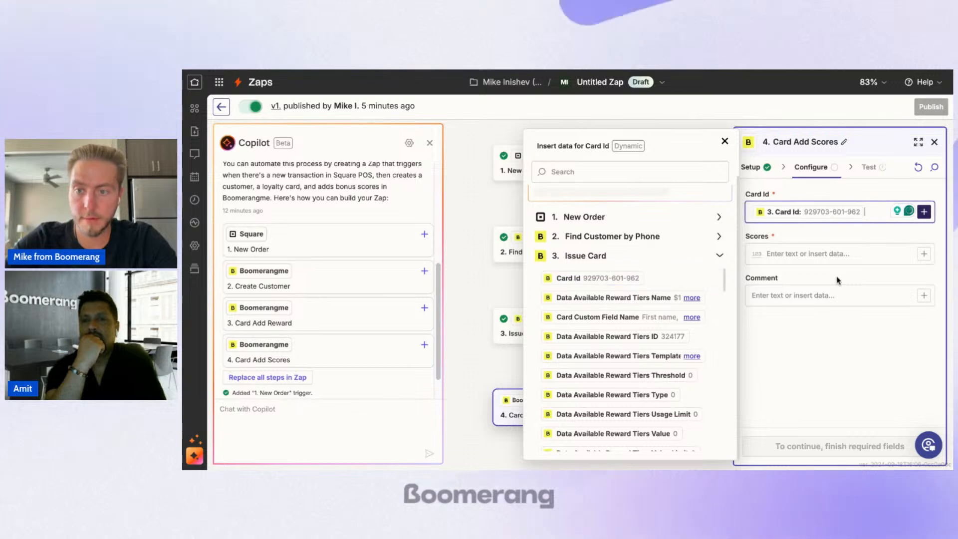
Step: Map the Scores of Card Add Scores to Line Items Total Money Amount from New Order
left_click(841, 254)
left_click(924, 255)
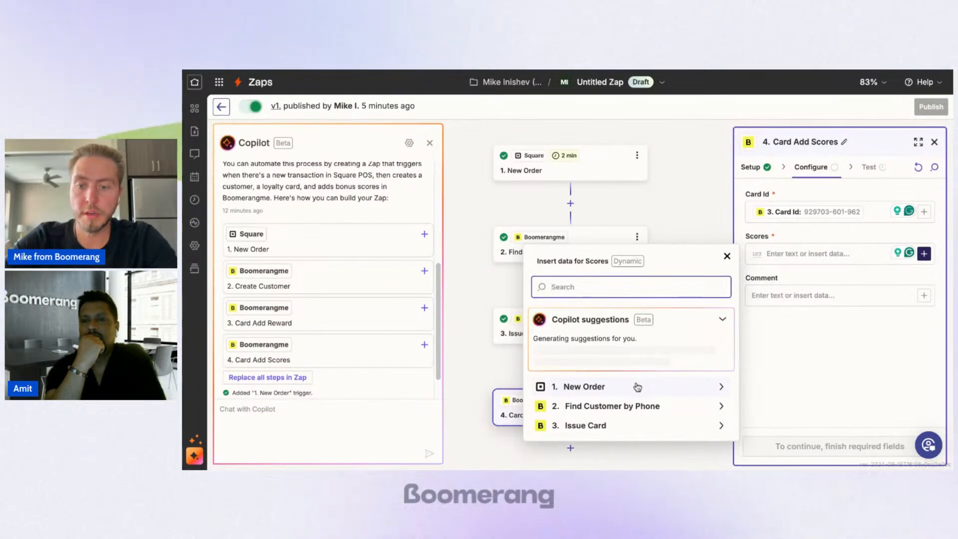
left_click(637, 386)
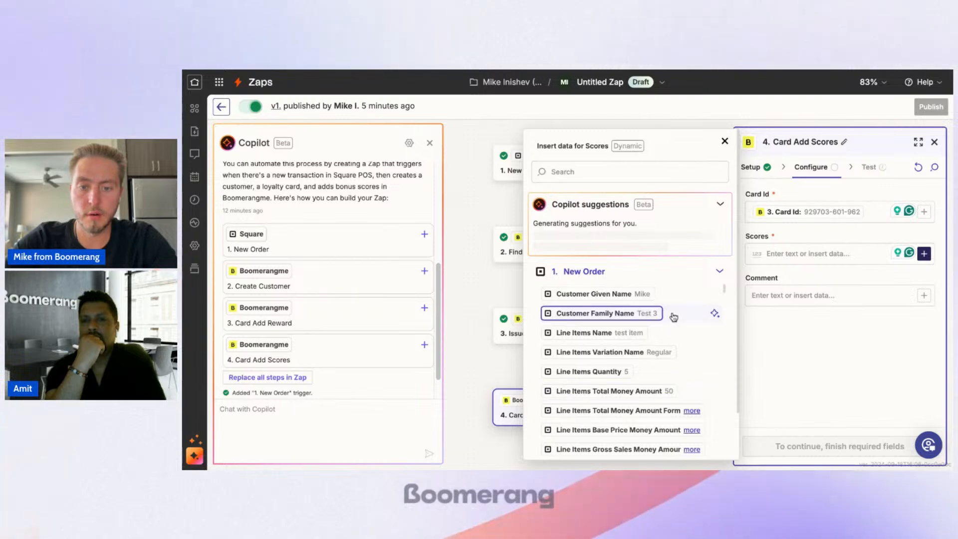
scroll(649, 305, "down", 2)
scroll(614, 399, "down", 3)
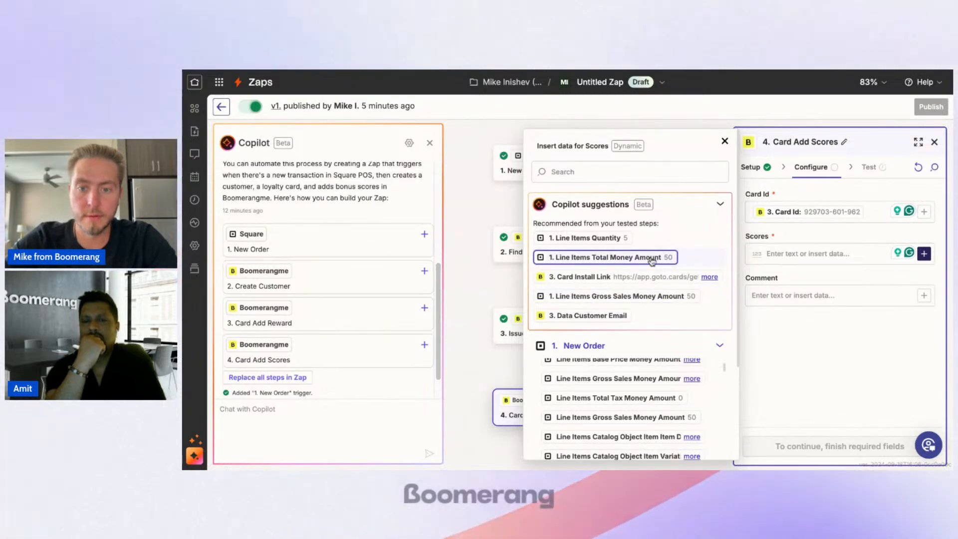
left_click(633, 265)
left_click(841, 302)
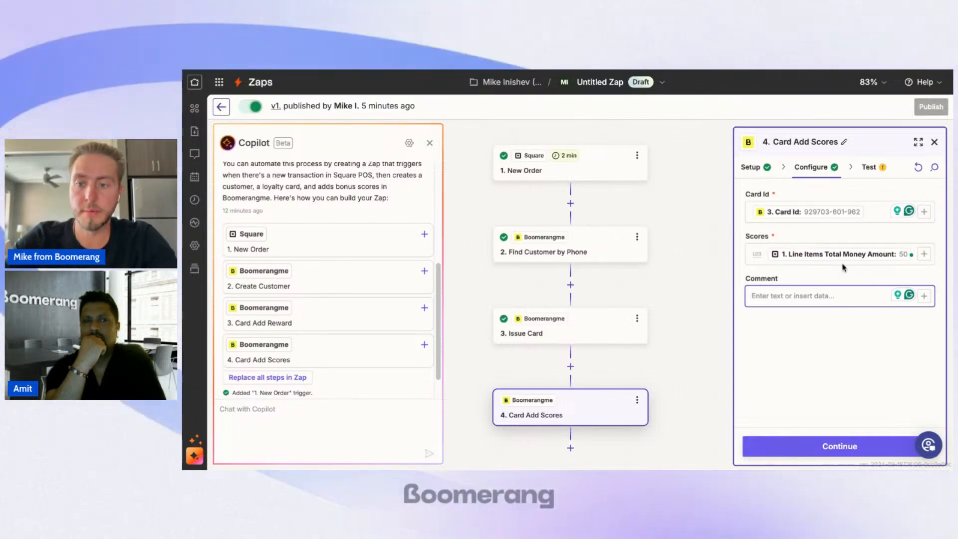
Step: Insert a Formatter by Zapier step with the Numbers event between Issue Card and Card Add Scores
left_click(571, 370)
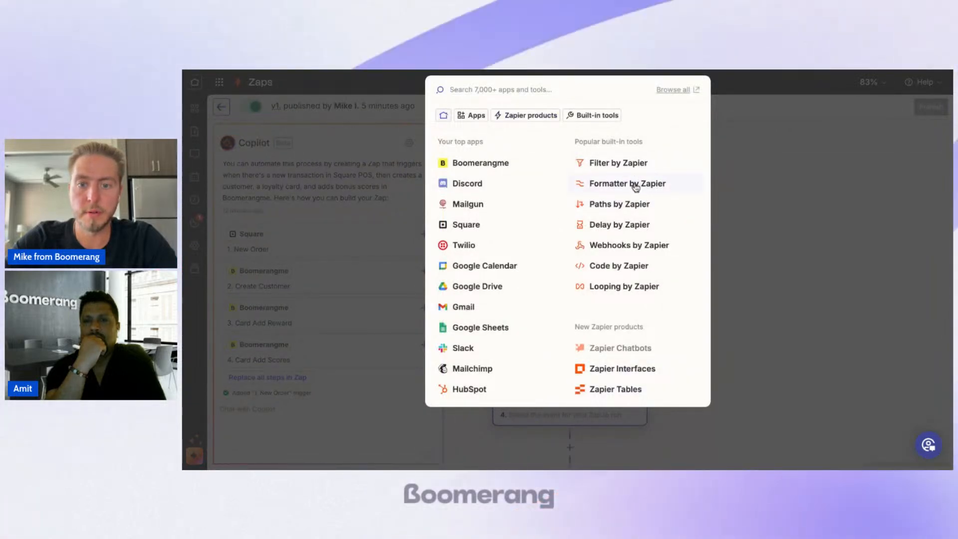
left_click(636, 187)
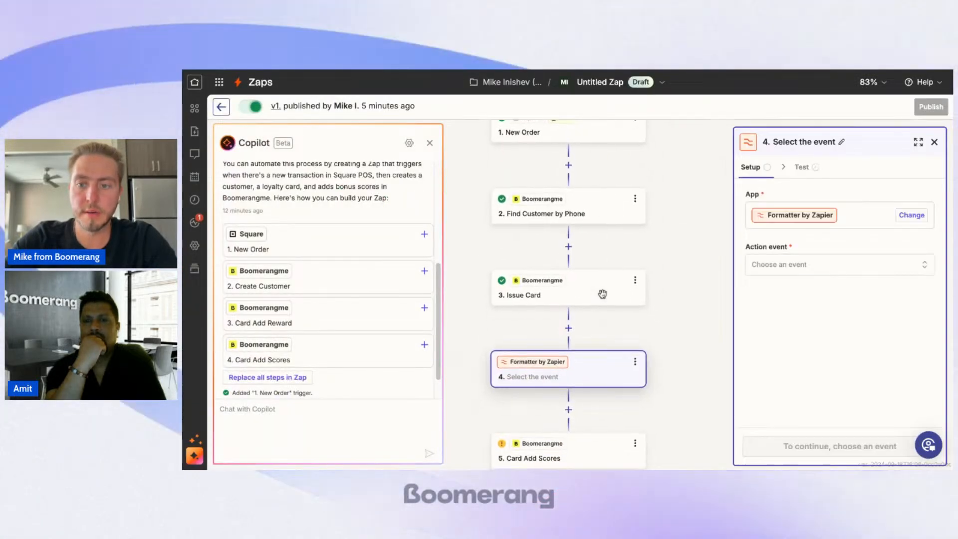
left_click(848, 267)
scroll(592, 350, "down", 1)
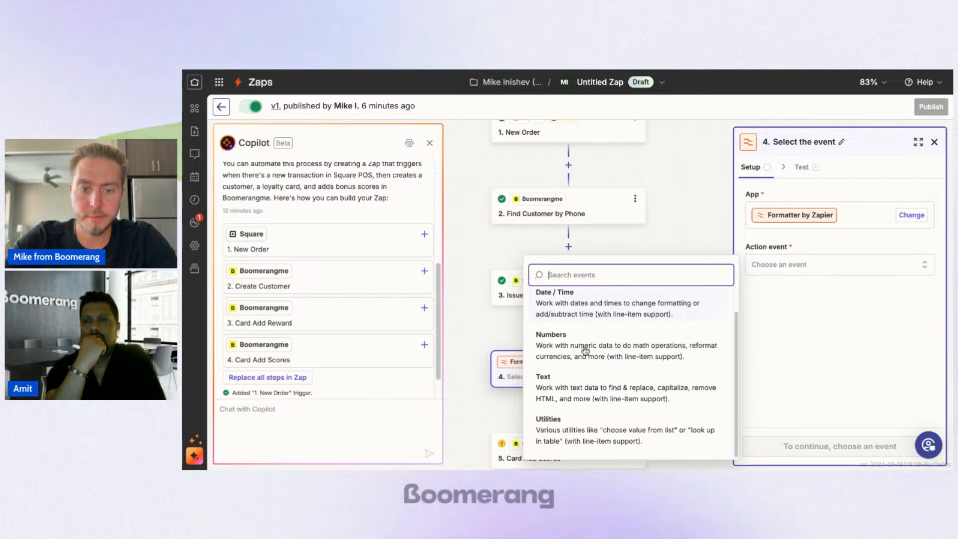
left_click(613, 345)
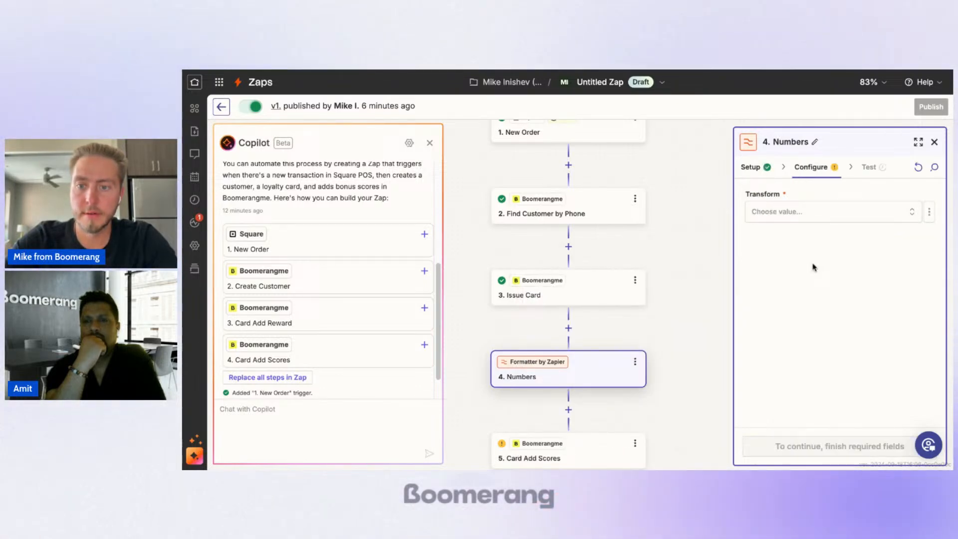
Step: Set the Numbers step's transform to Perform Math Operation and its operation to Divide
left_click(804, 212)
scroll(661, 297, "down", 1)
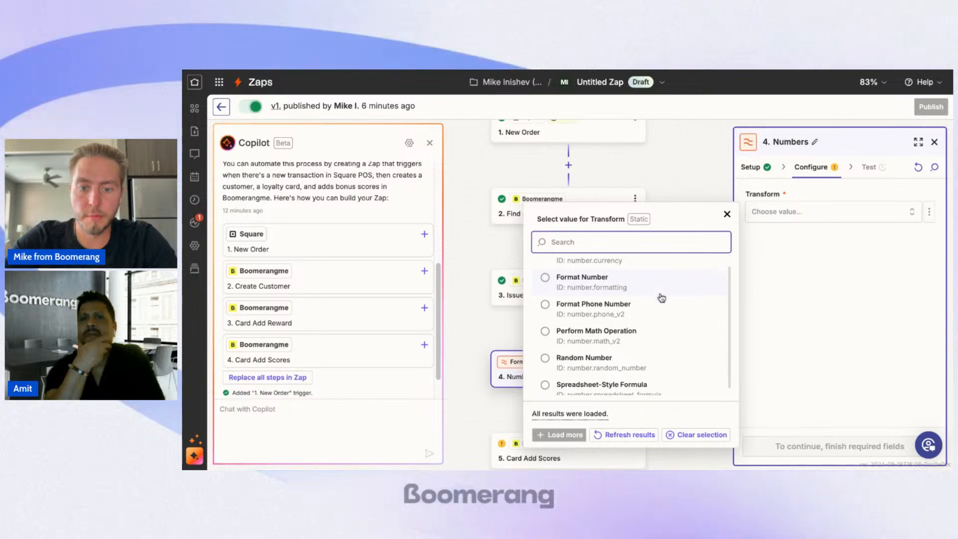
left_click(589, 334)
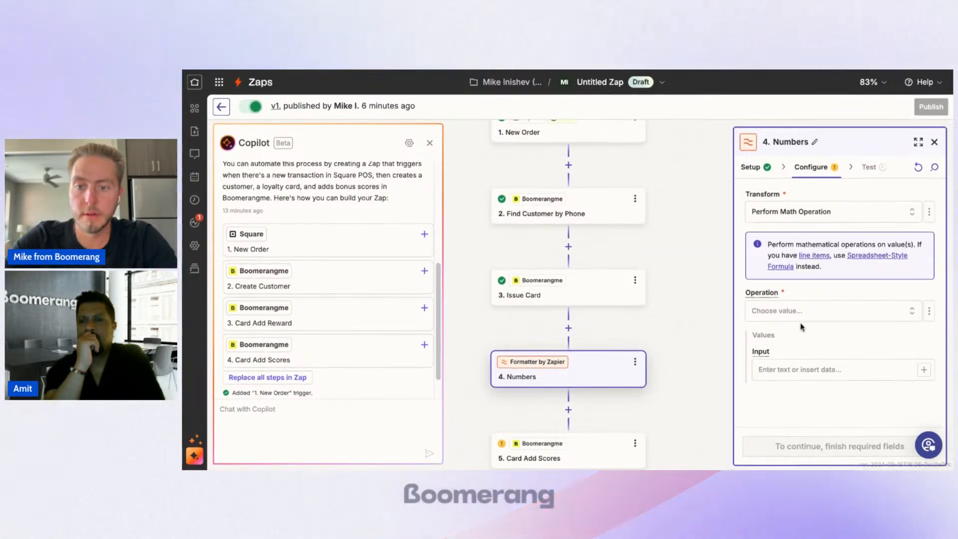
left_click(822, 314)
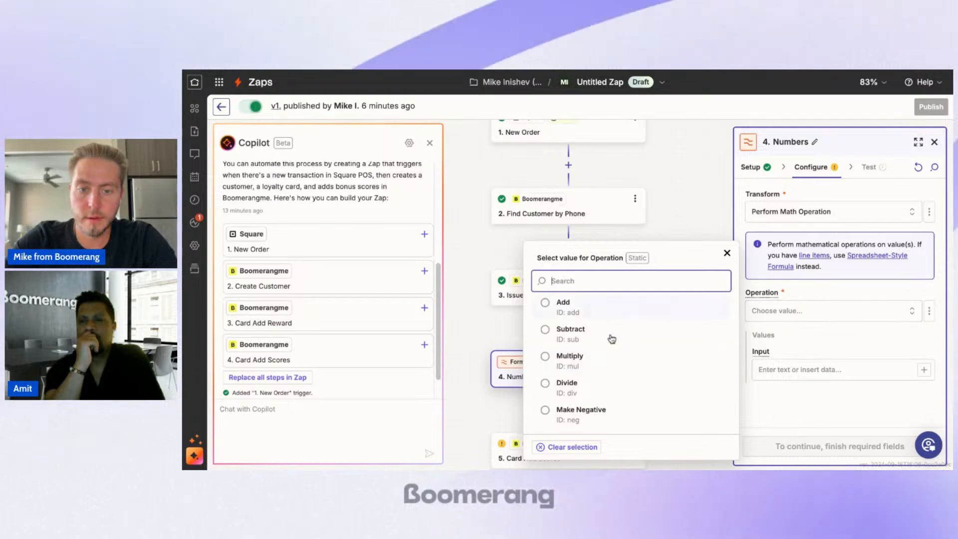
left_click(598, 394)
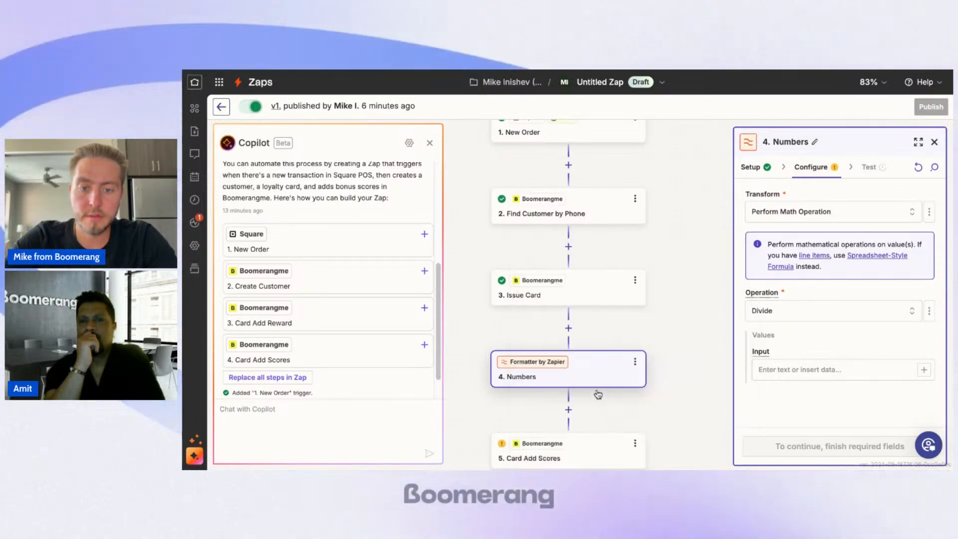
Step: Add New Order's Line Items Total Money Amount and 10 as the division's input values, with the money amount placed first
left_click(924, 370)
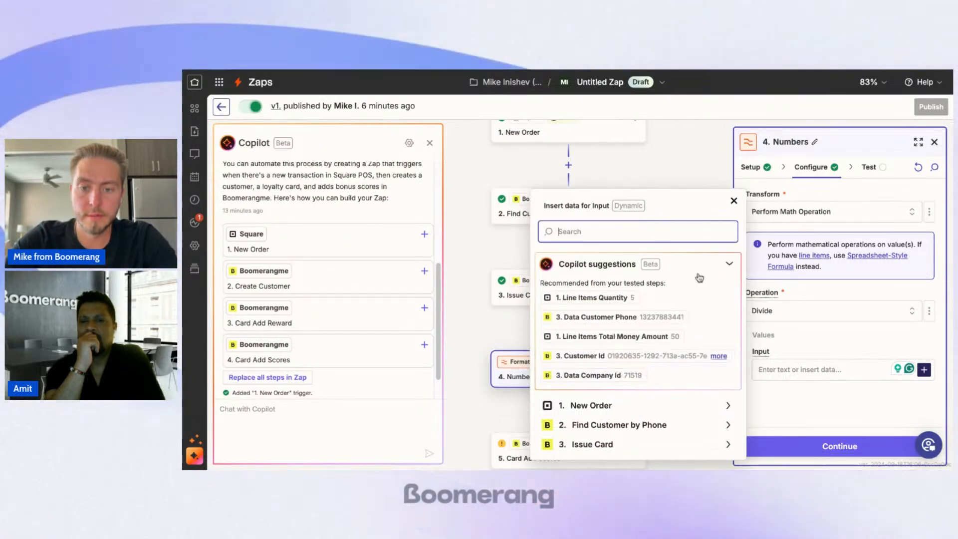
left_click(636, 342)
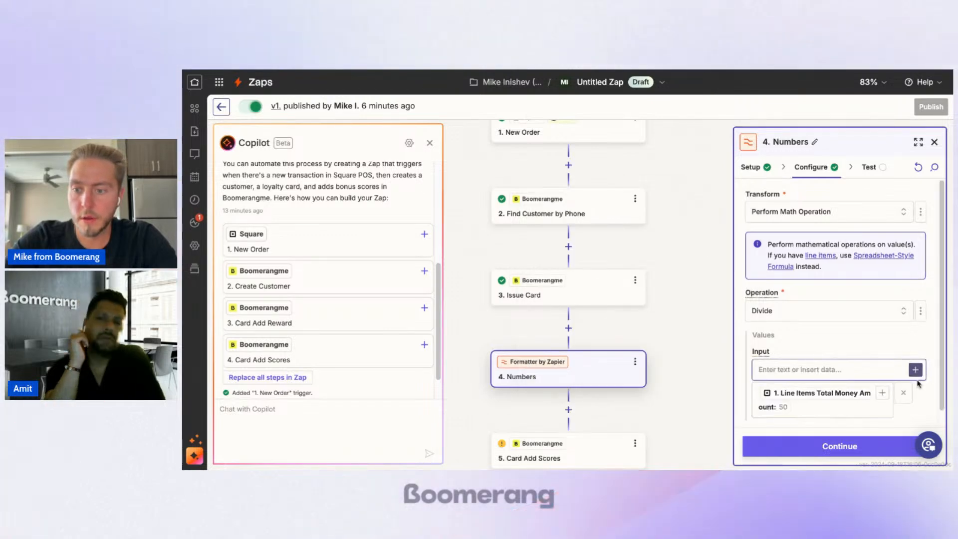
scroll(887, 344, "down", 1)
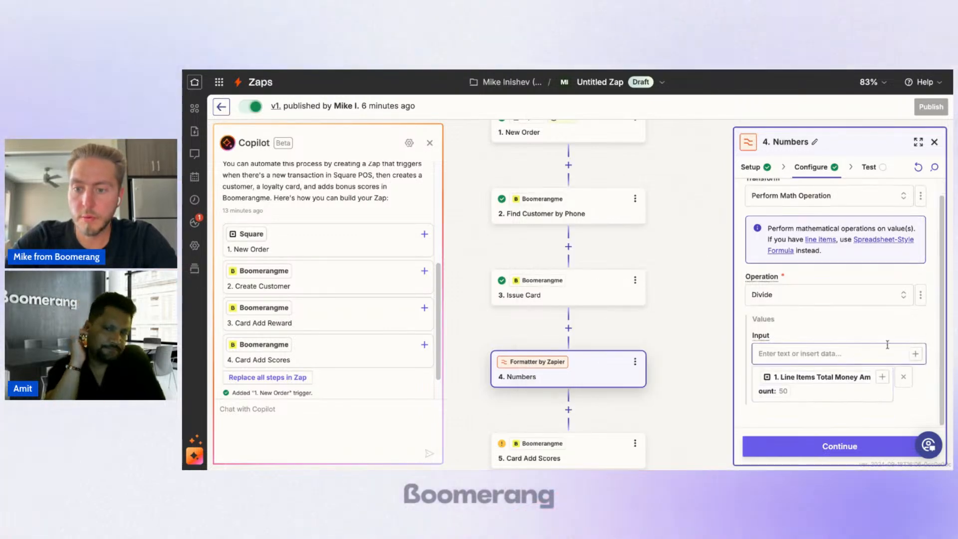
left_click(915, 354)
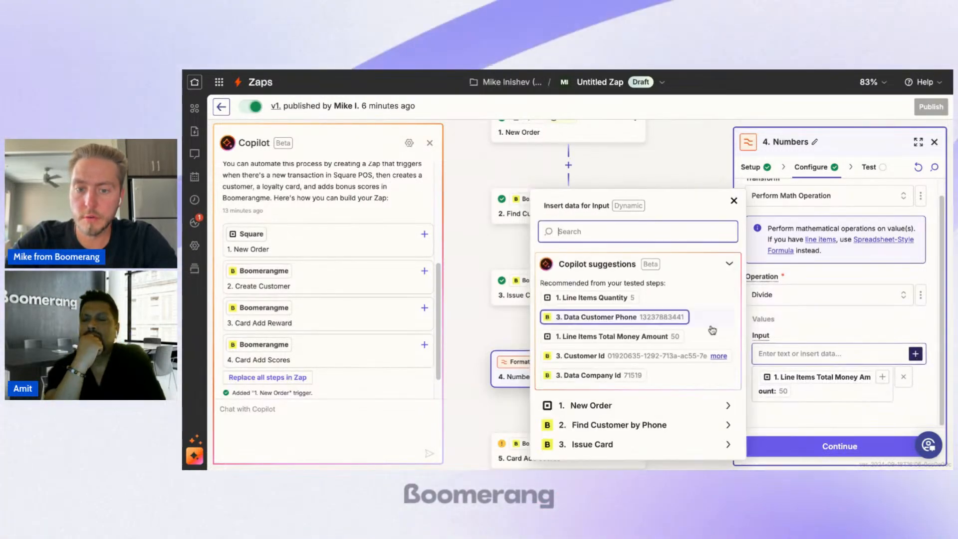
left_click(789, 356)
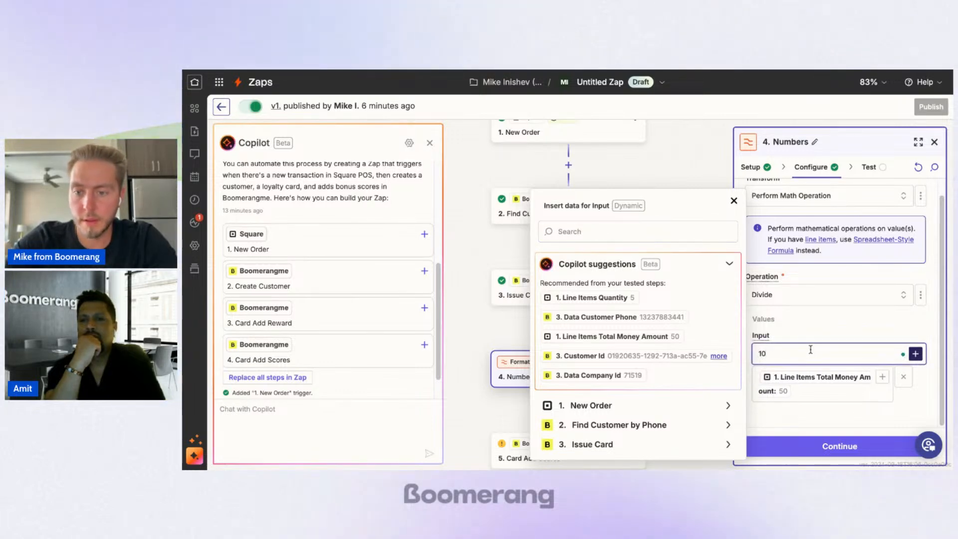
left_click(844, 301)
left_click(881, 327)
scroll(927, 371, "down", 1)
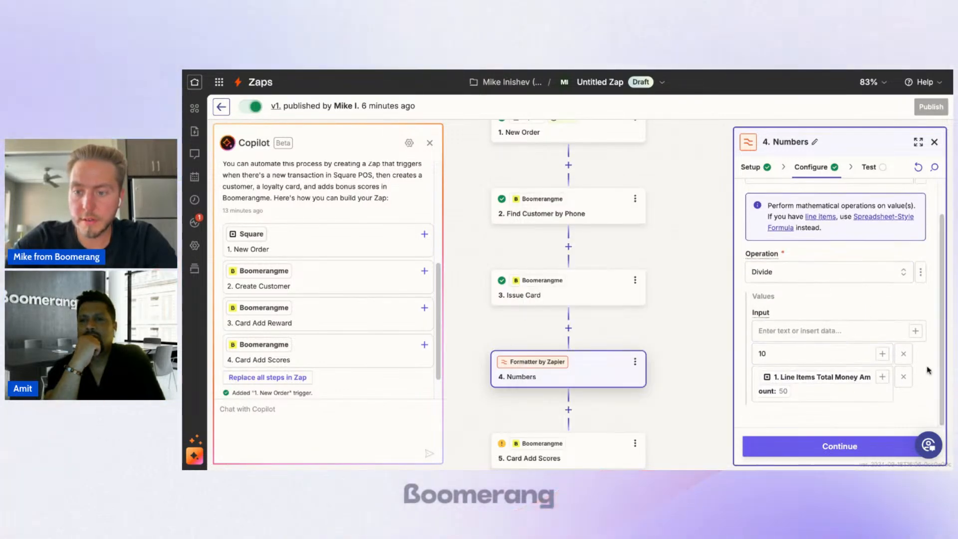
mouse_move(925, 381)
left_click_drag(922, 374, 923, 356)
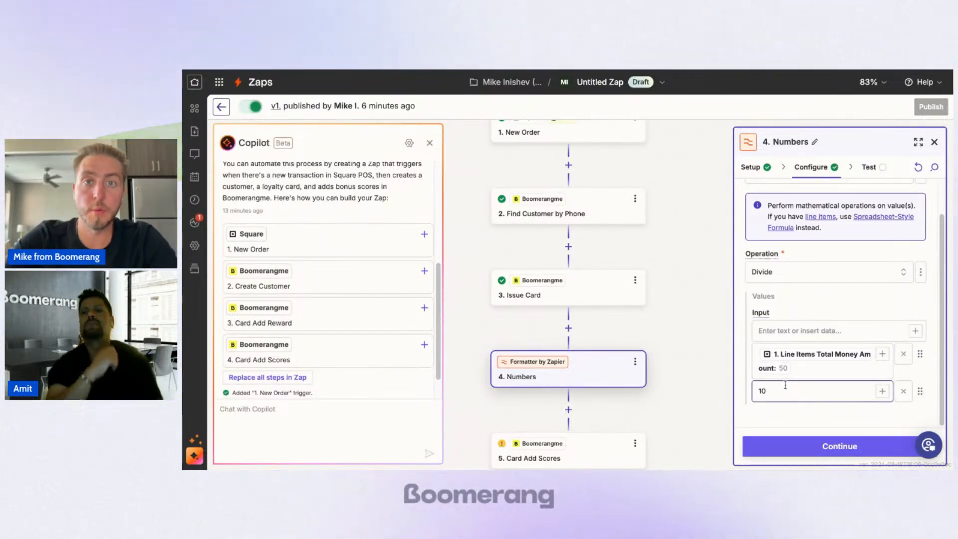
Step: Continue to the test stage of the Numbers step and run its test
left_click(825, 446)
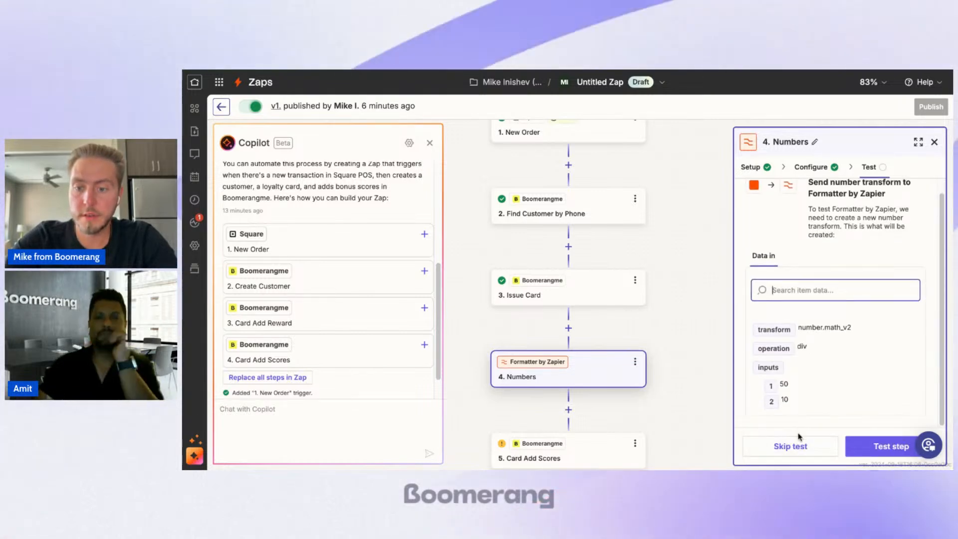
left_click(863, 447)
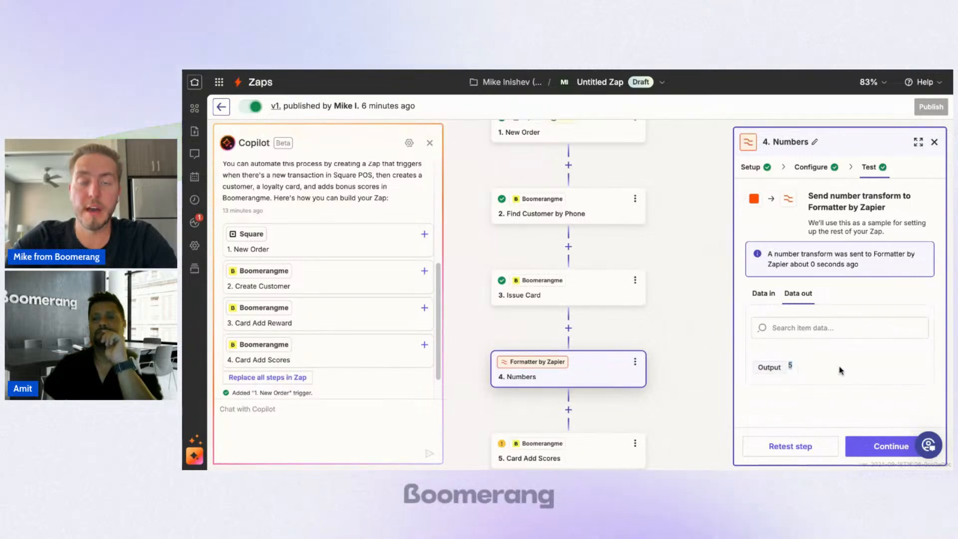
Step: In Card Add Scores, replace the Scores mapping with the Output of the Numbers step
scroll(520, 291, "down", 2)
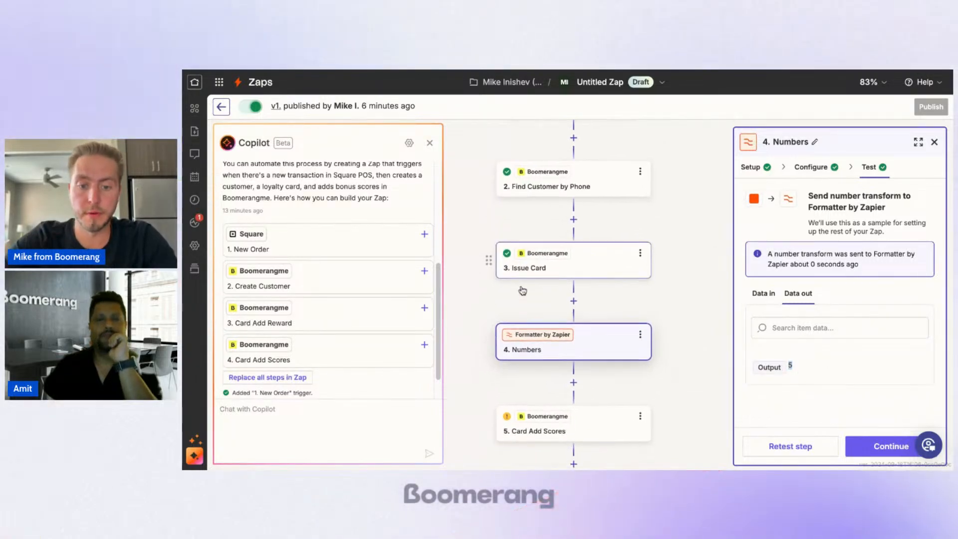
left_click(598, 369)
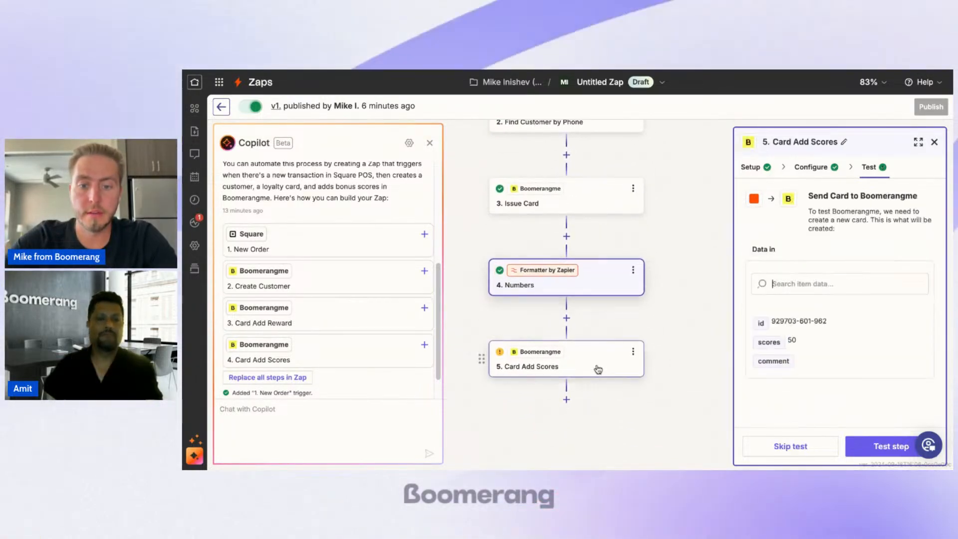
left_click(830, 172)
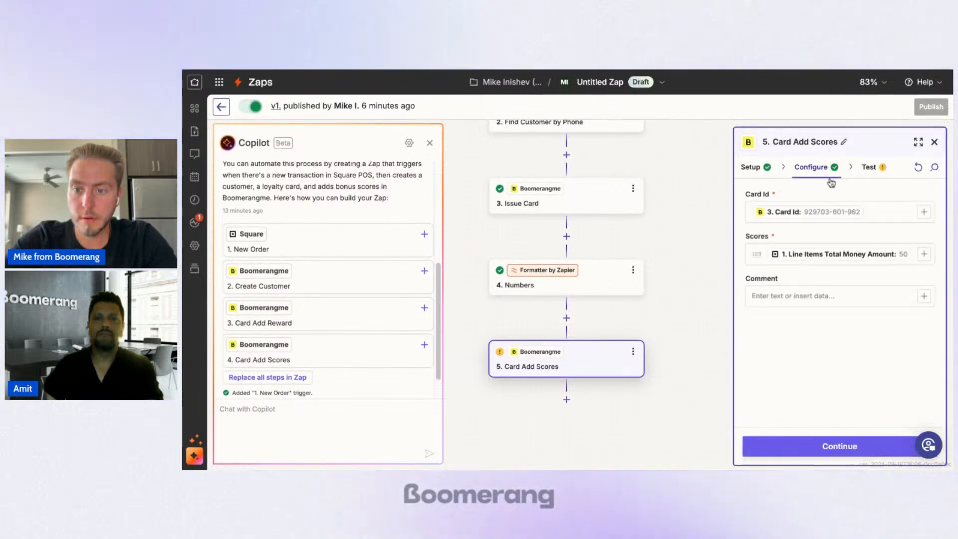
left_click(913, 255)
key("BackSpace")
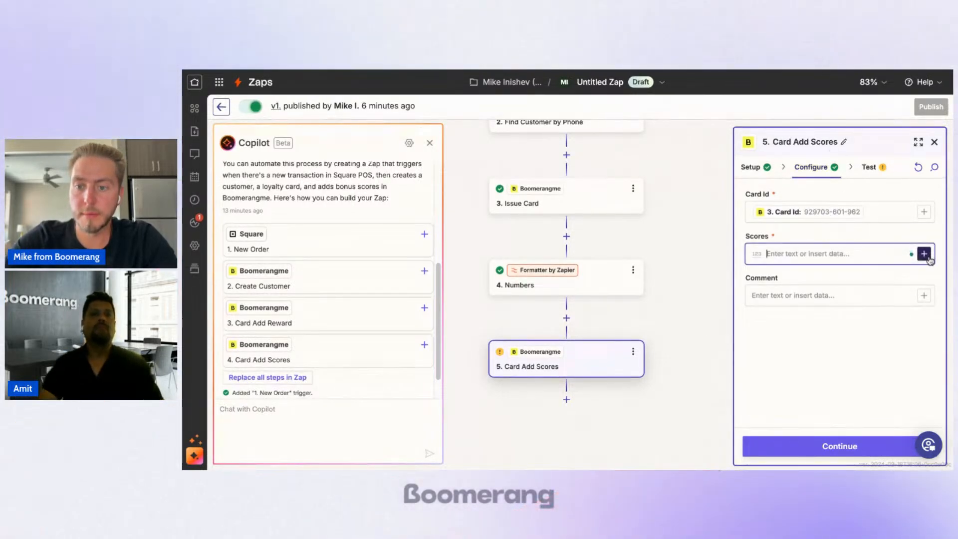
left_click(925, 254)
left_click(583, 445)
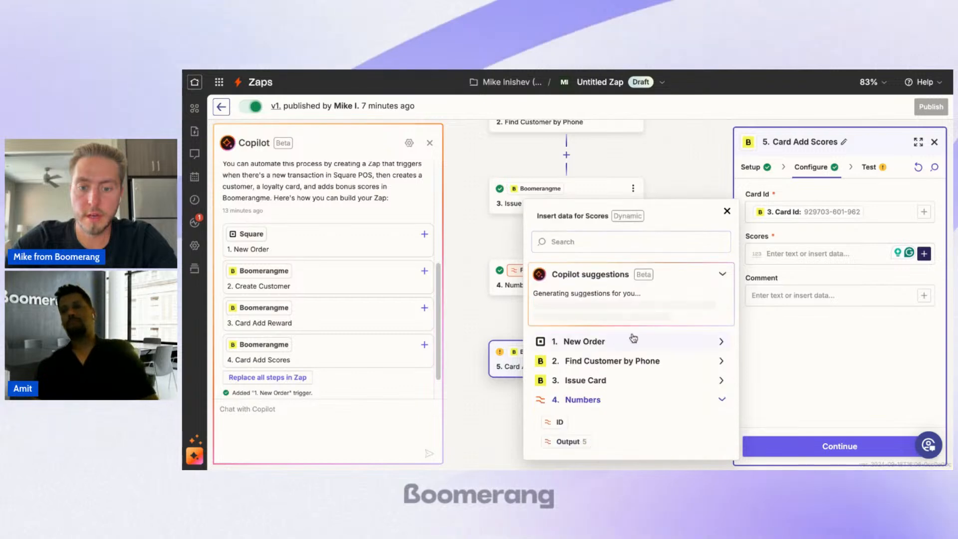
left_click(569, 442)
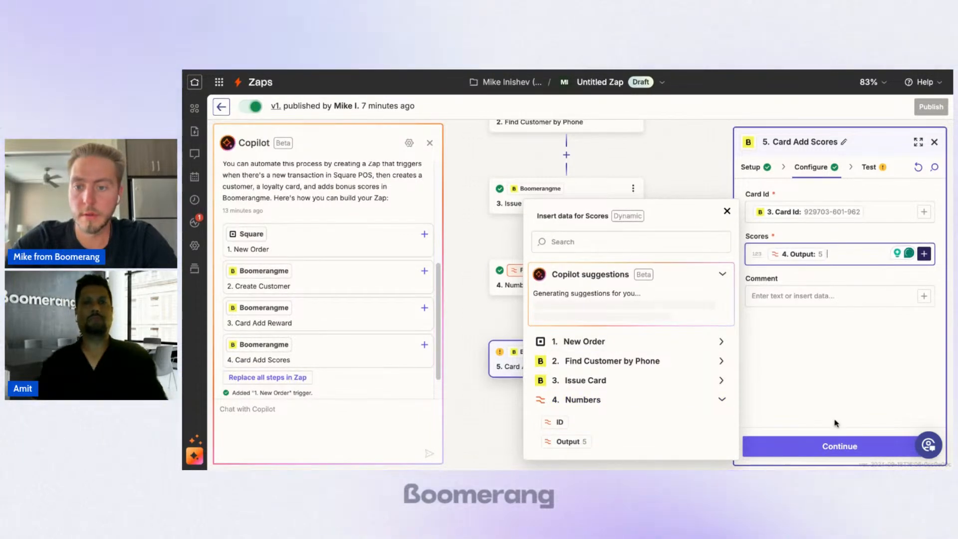
left_click(813, 294)
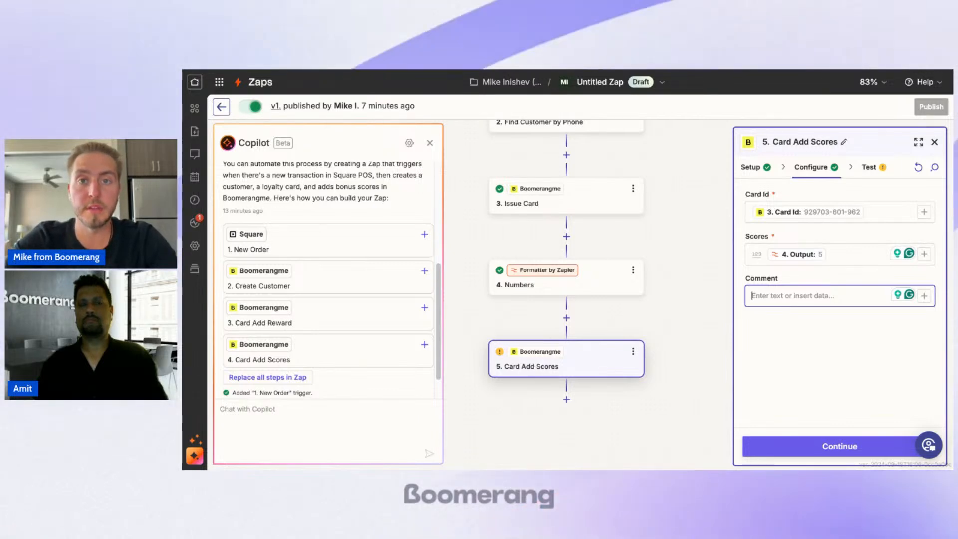
Step: Set the Card Add Scores comment to "Square transaction" and continue to the test stage
type("Square tran")
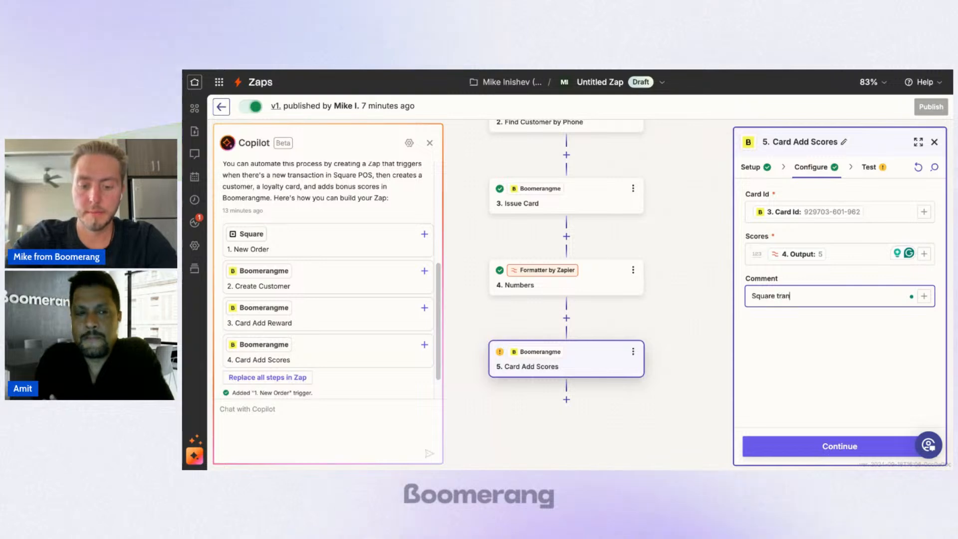
type("saction")
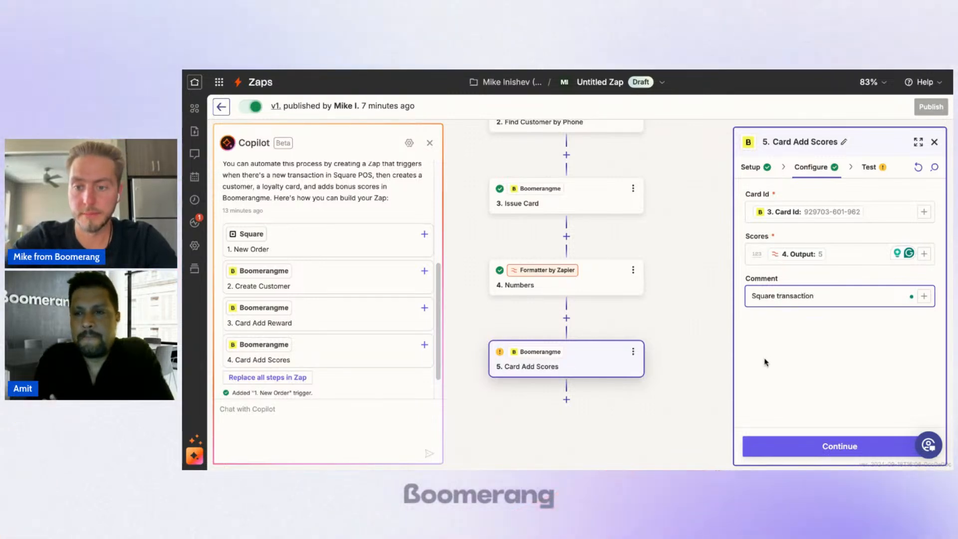
left_click(813, 446)
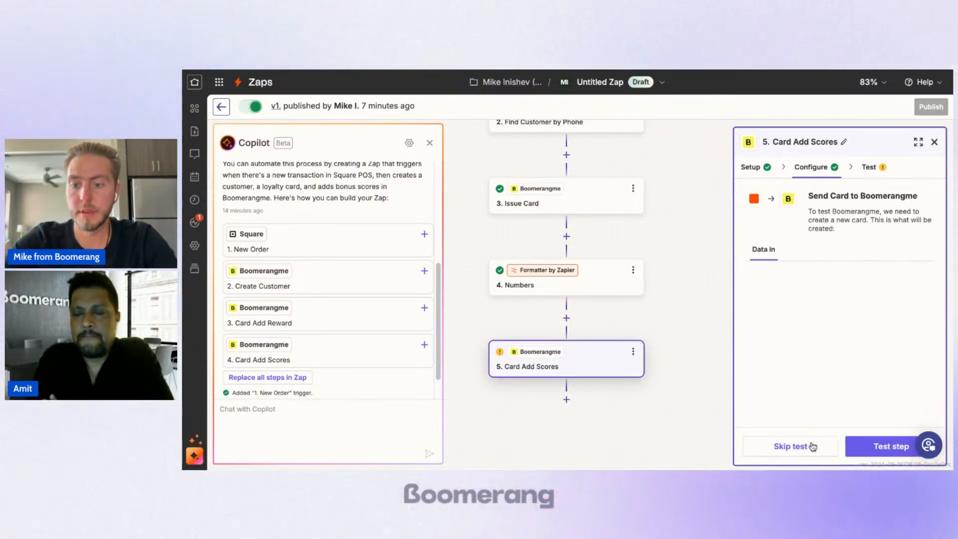
Step: Run the Card Add Scores test and review the data it returns
left_click(857, 450)
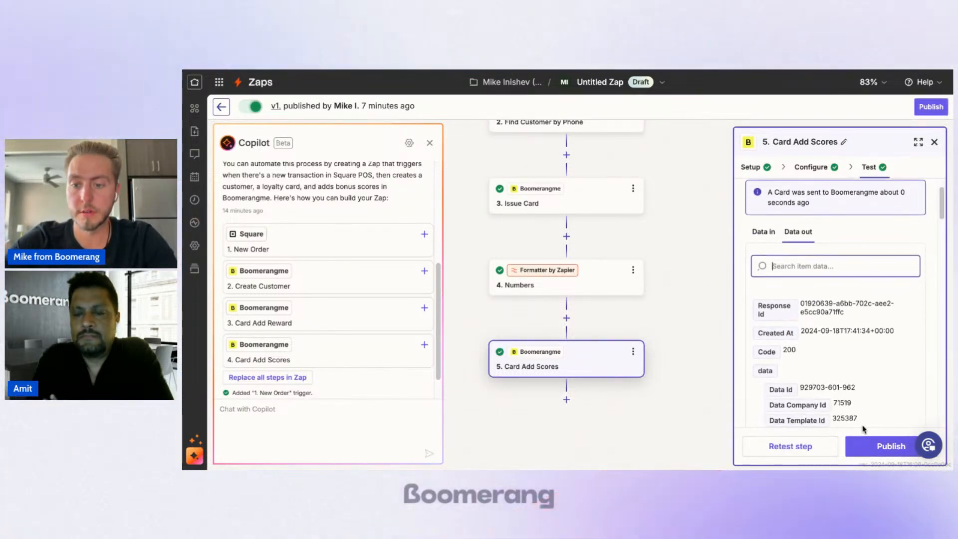
scroll(808, 339, "down", 2)
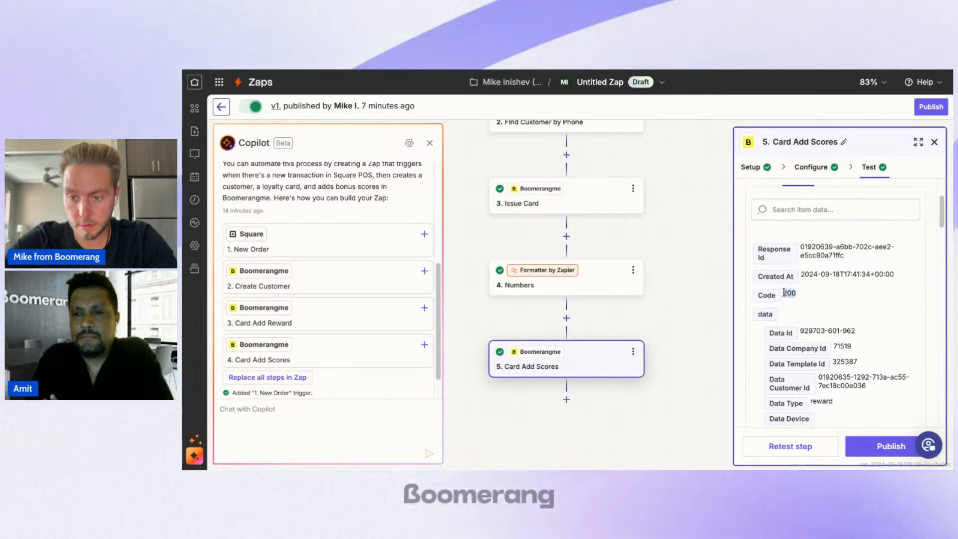
scroll(794, 299, "down", 1)
scroll(807, 313, "down", 5)
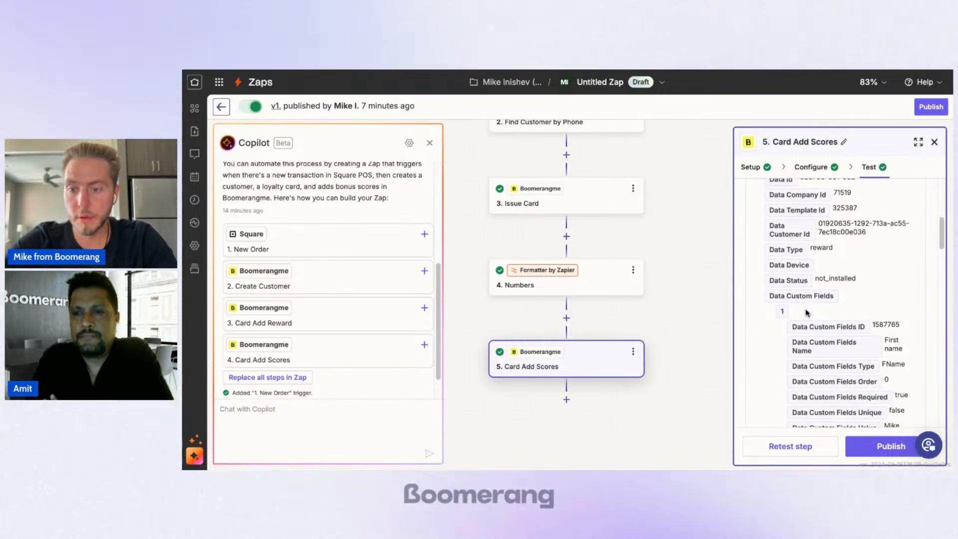
scroll(811, 378, "down", 10)
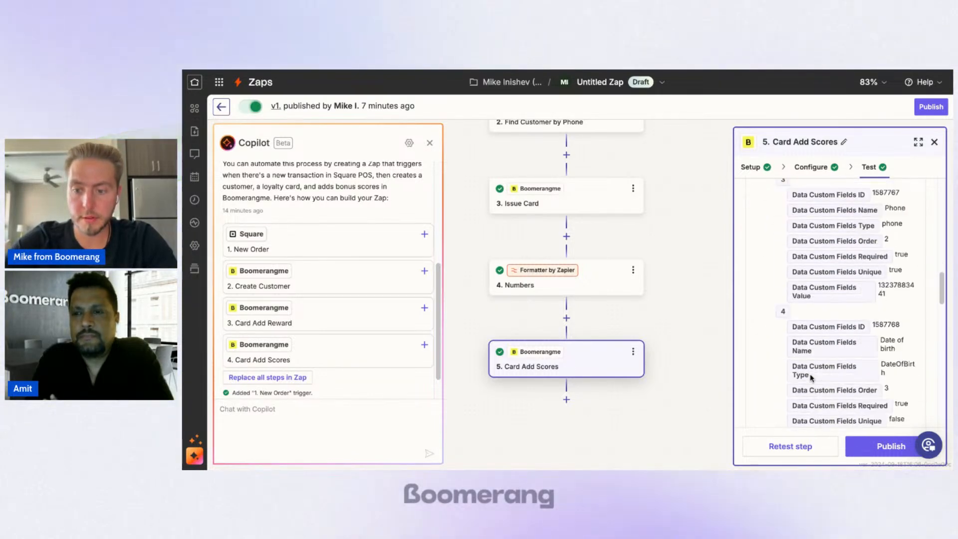
scroll(572, 410, "down", 1)
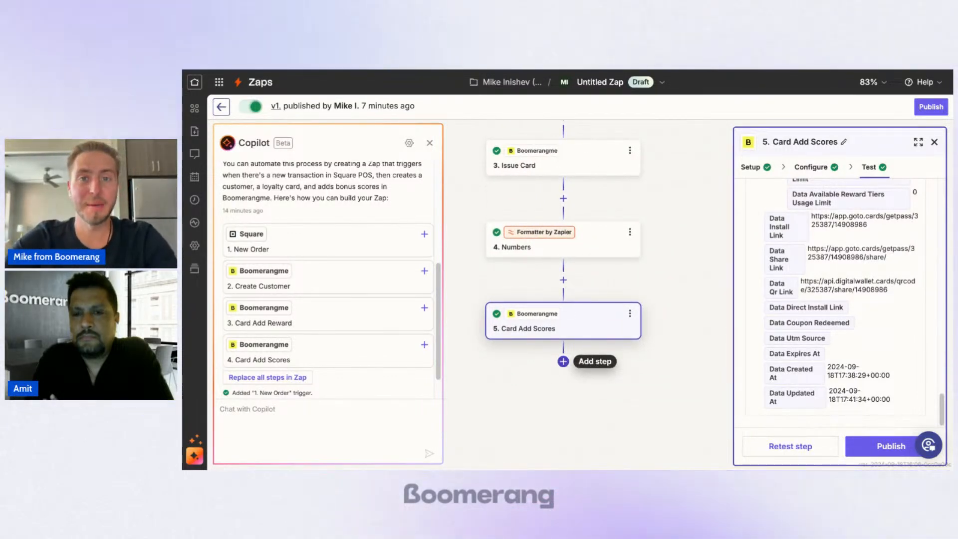
Step: Insert a new step after Card Add Scores and search the available apps for "zapier", then clear the search
left_click(562, 361)
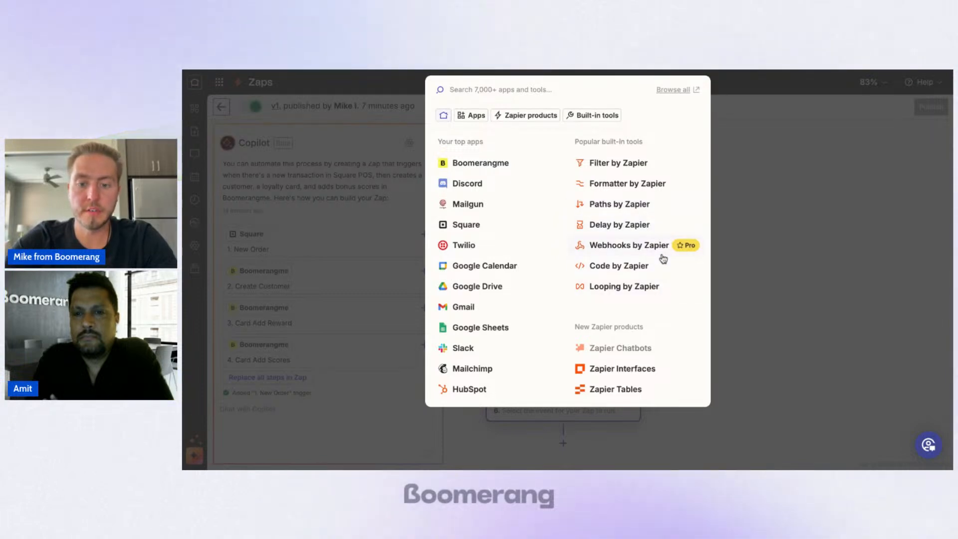
left_click(511, 118)
left_click(471, 115)
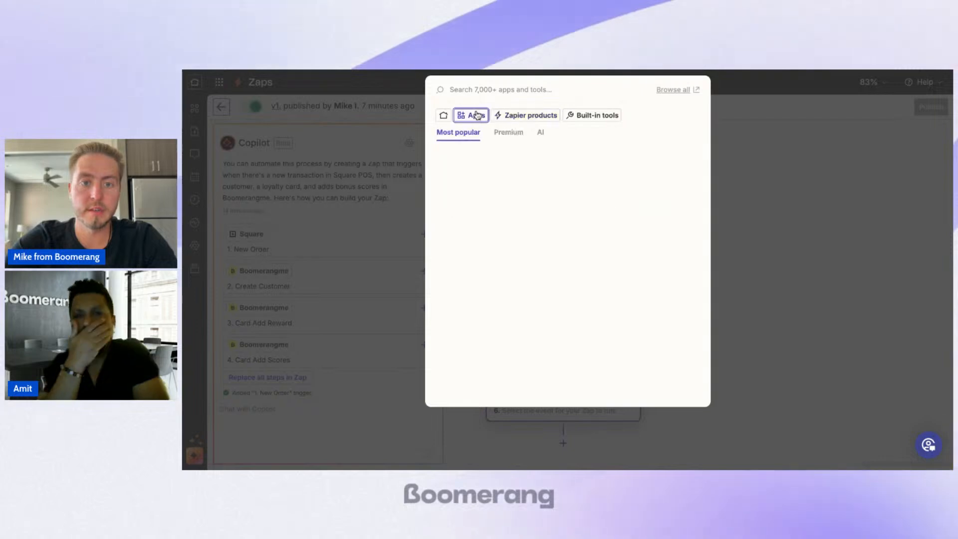
left_click(443, 116)
left_click(499, 91)
type("zs")
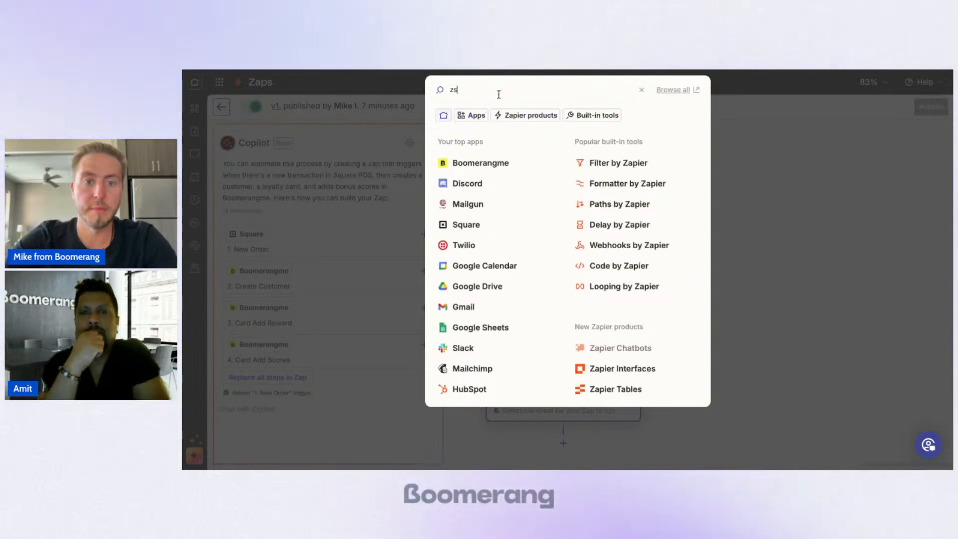
type("pier")
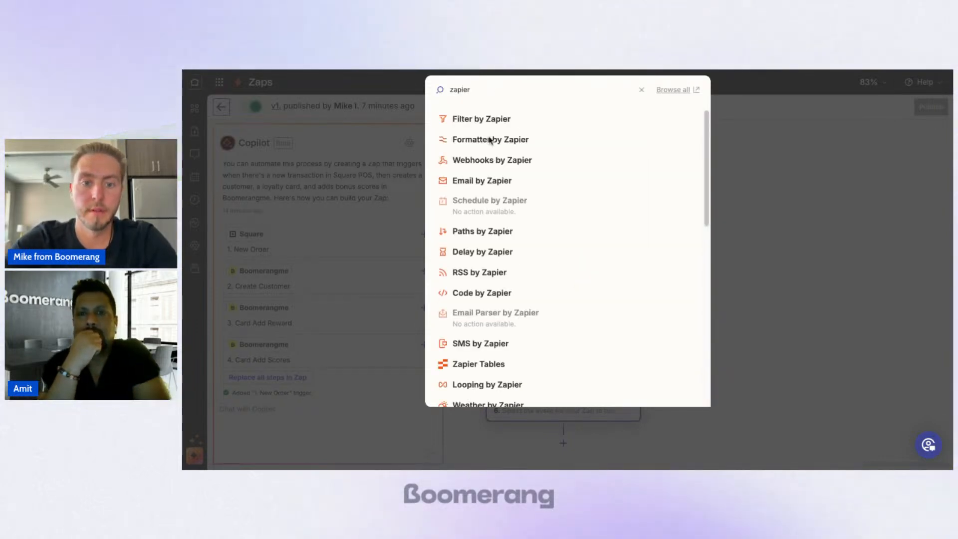
scroll(542, 168, "down", 1)
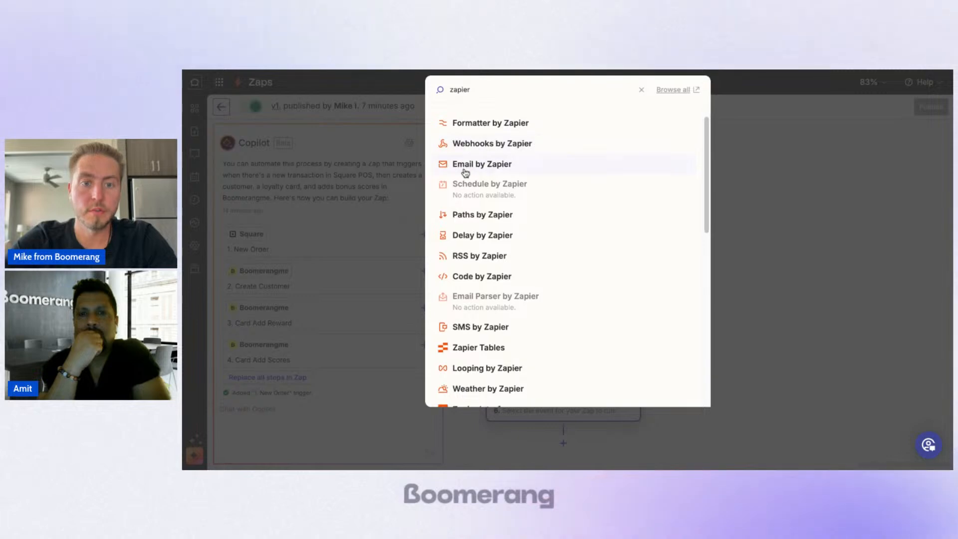
scroll(550, 205, "down", 4)
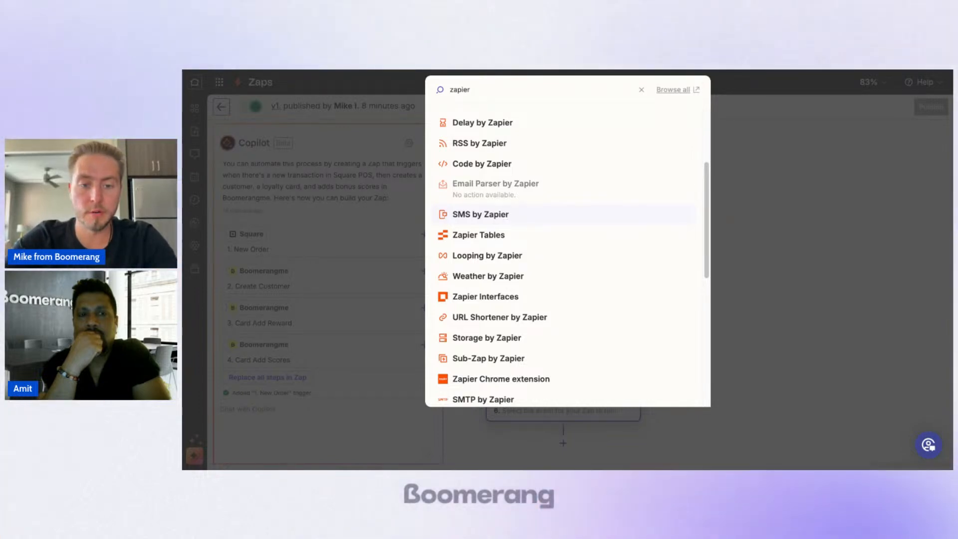
scroll(551, 215, "up", 5)
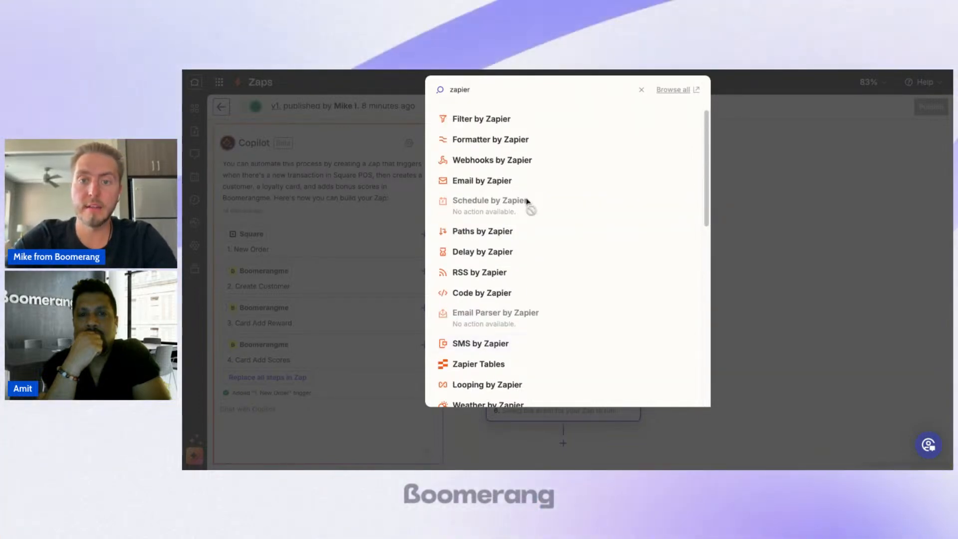
left_click(642, 93)
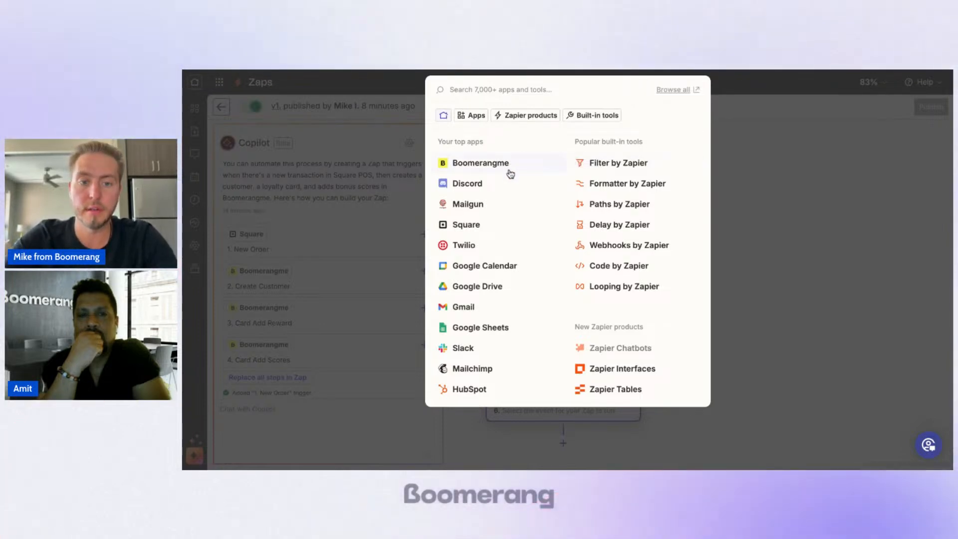
Step: Choose Twilio with the Send SMS action event for the new step and continue to its configuration
left_click(473, 244)
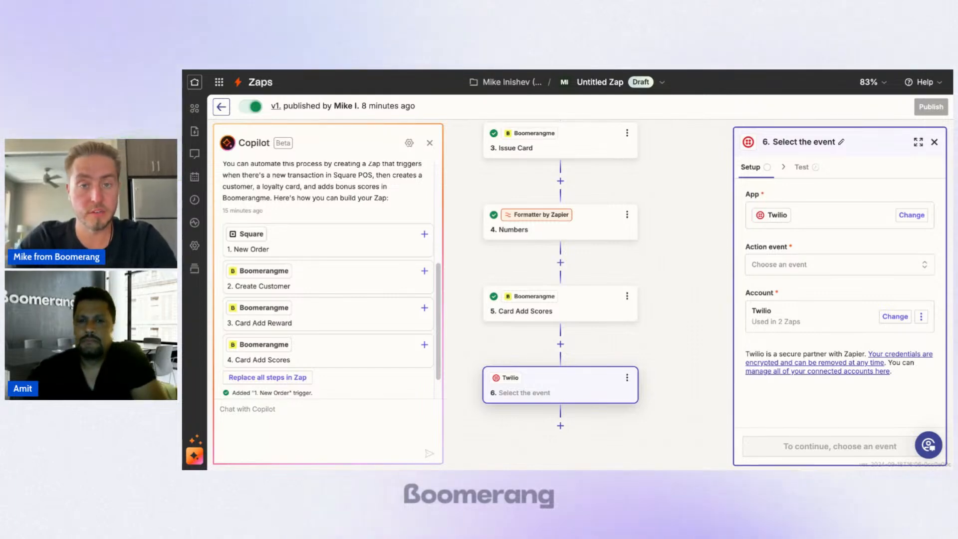
left_click(822, 270)
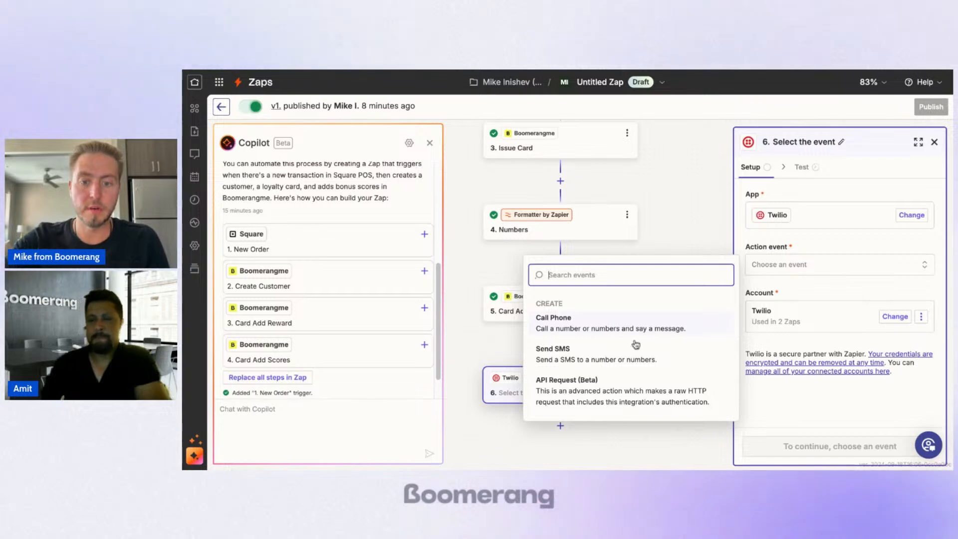
left_click(614, 361)
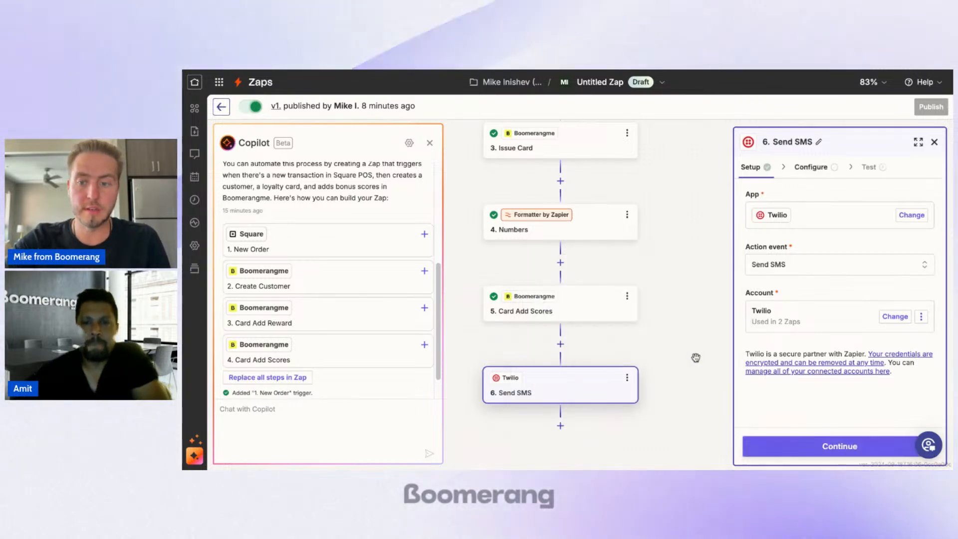
left_click(831, 448)
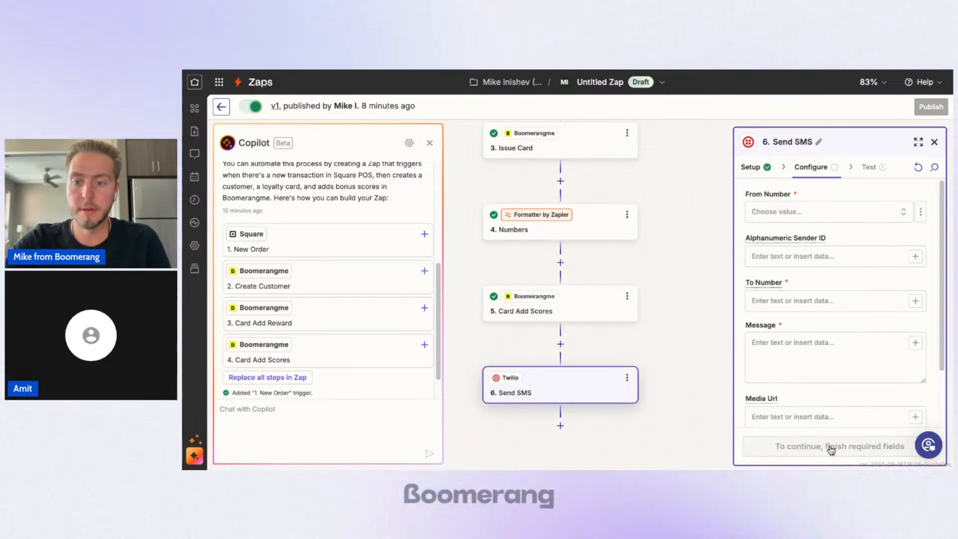
Step: Select the first listed sender as the From Number and map New Order's Tenders Customer Phone Number to the To Number
left_click(794, 220)
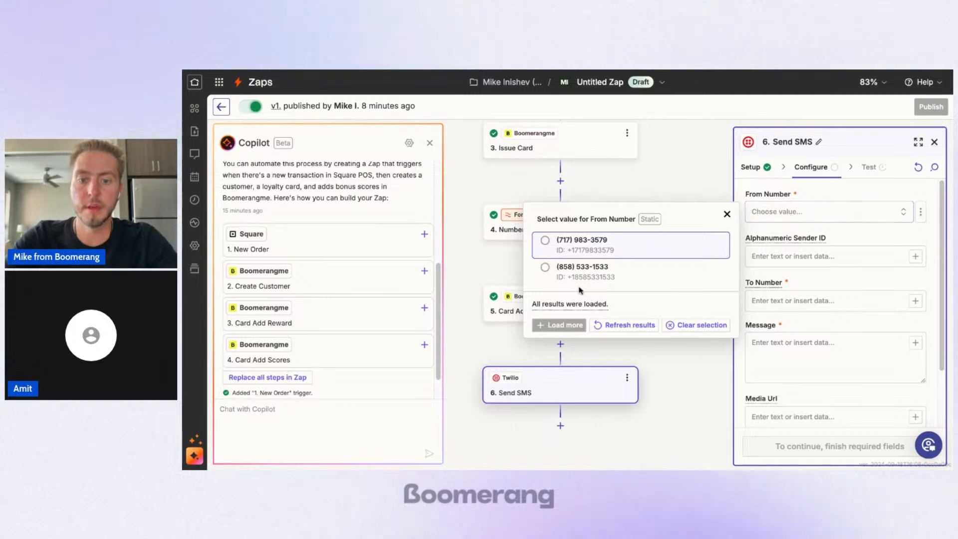
left_click(656, 252)
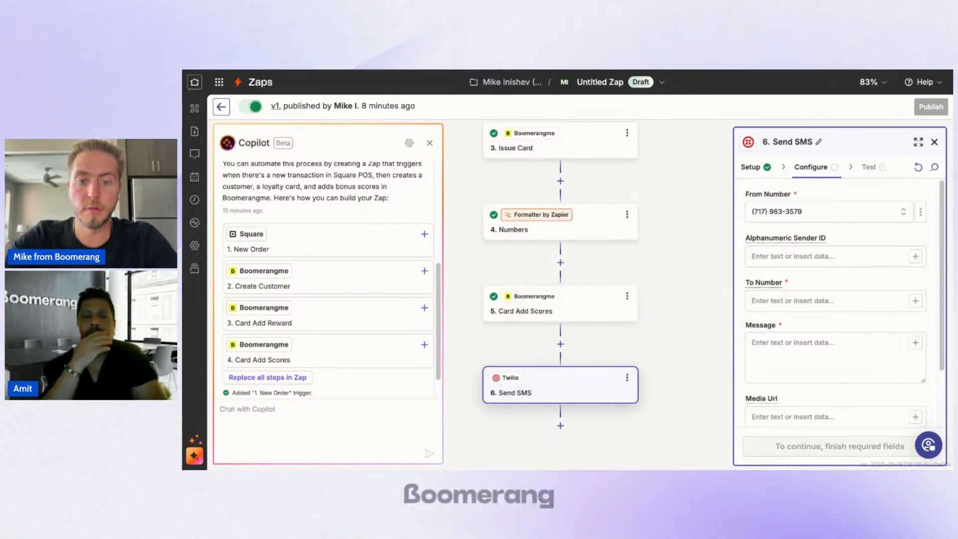
left_click(823, 257)
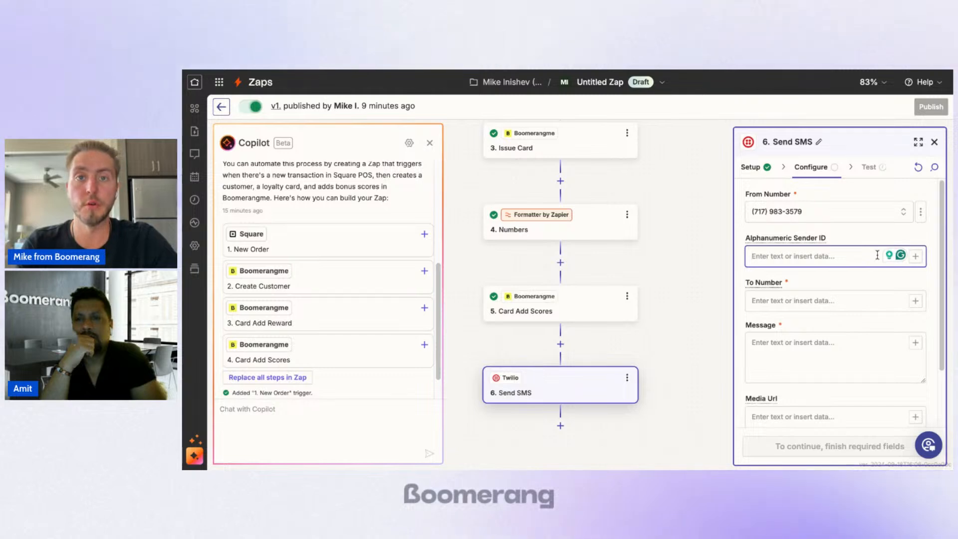
left_click(879, 238)
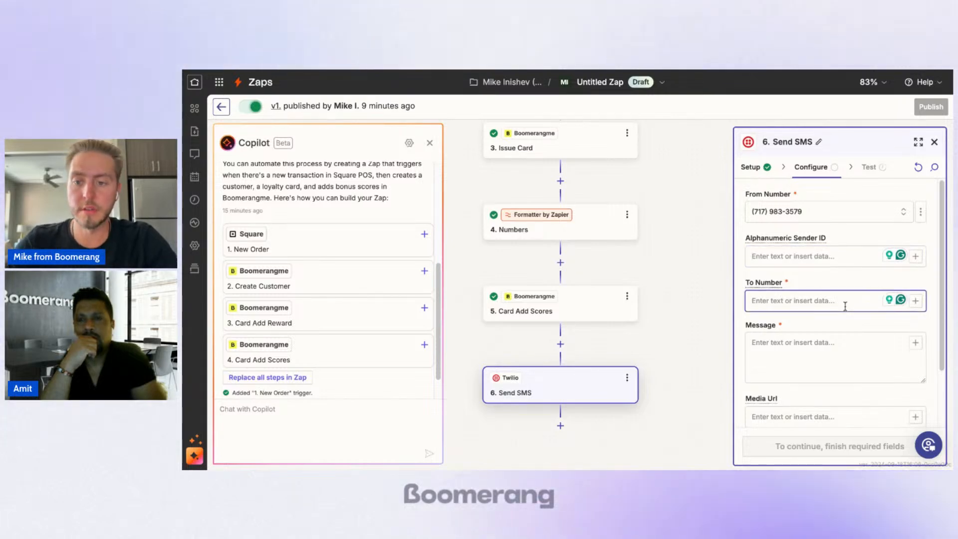
scroll(862, 252, "down", 1)
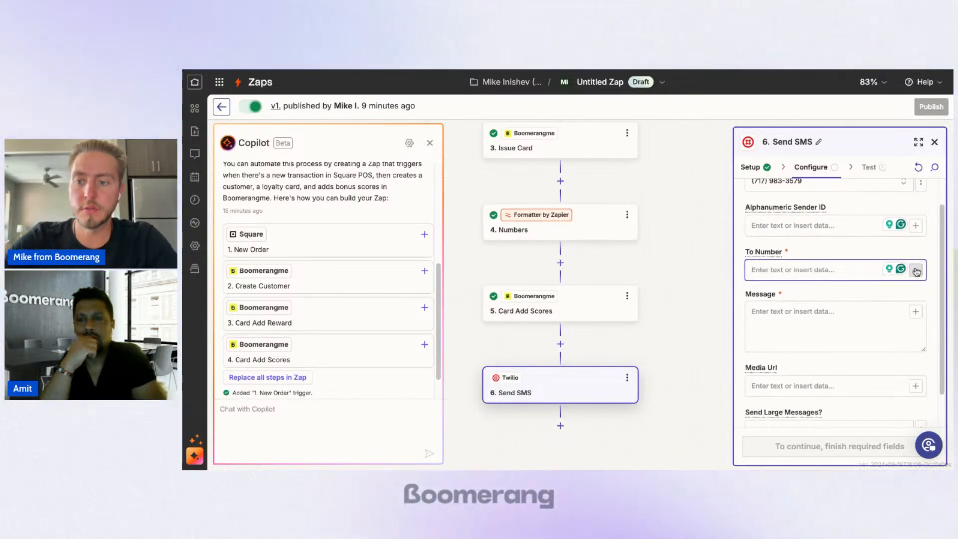
left_click(917, 271)
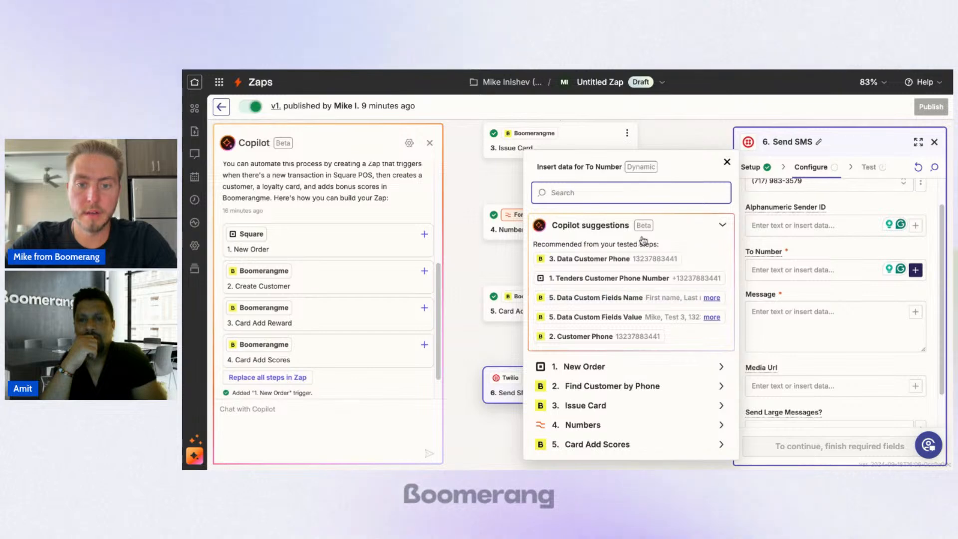
left_click(619, 277)
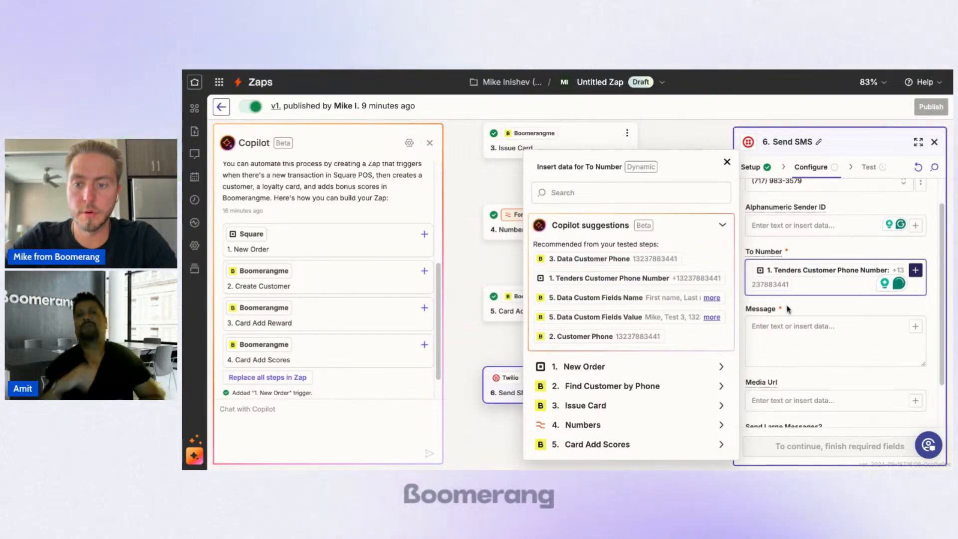
Step: Begin the Send SMS message with "Hey" followed by New Order's Customer Given Name field
left_click(795, 334)
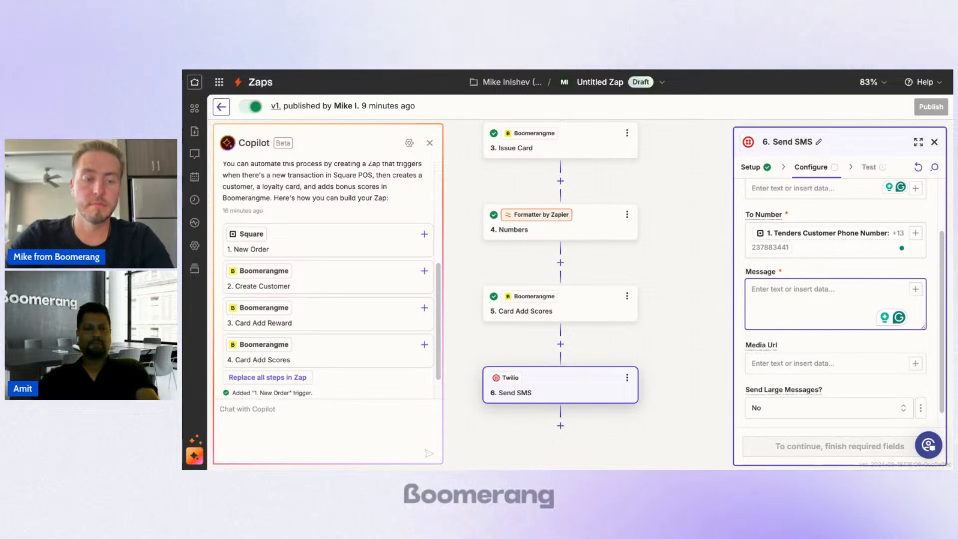
type("Hey")
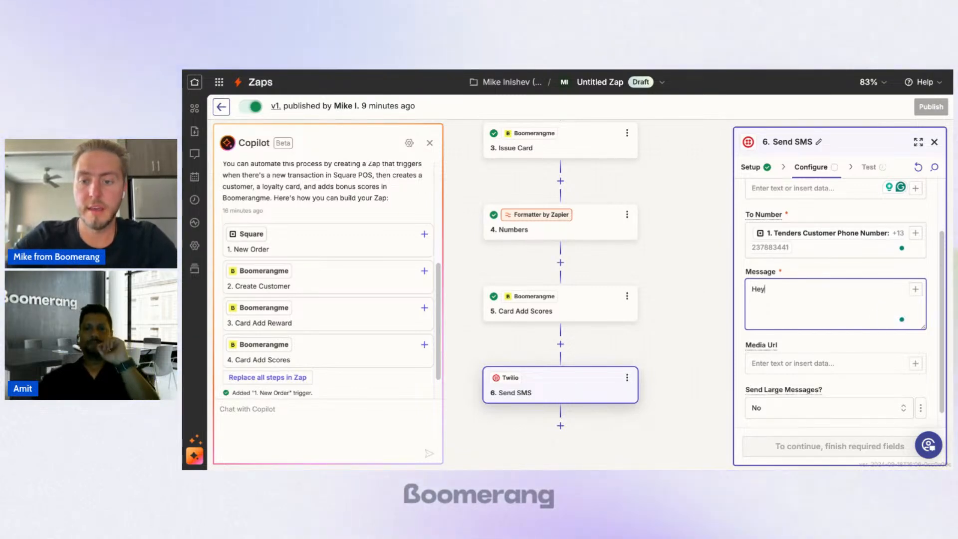
left_click(916, 290)
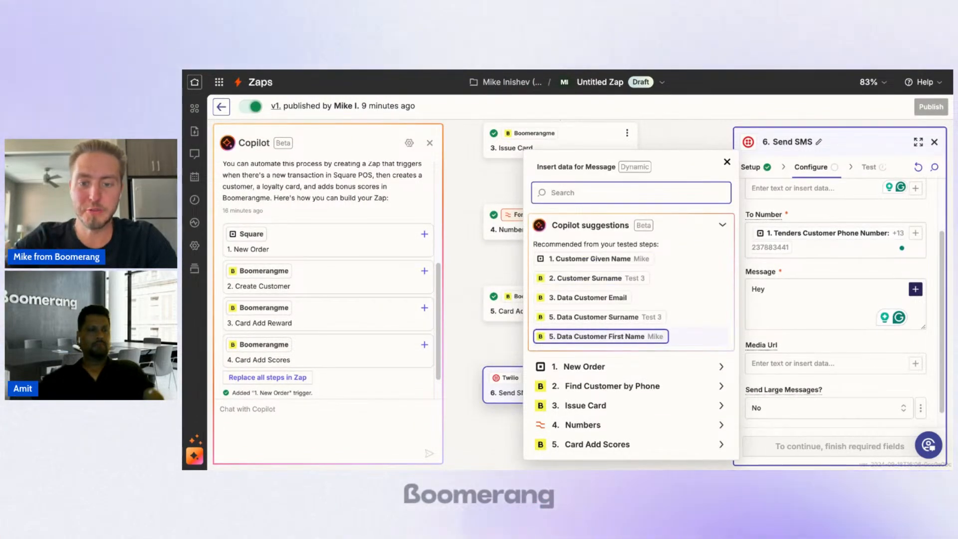
left_click(636, 261)
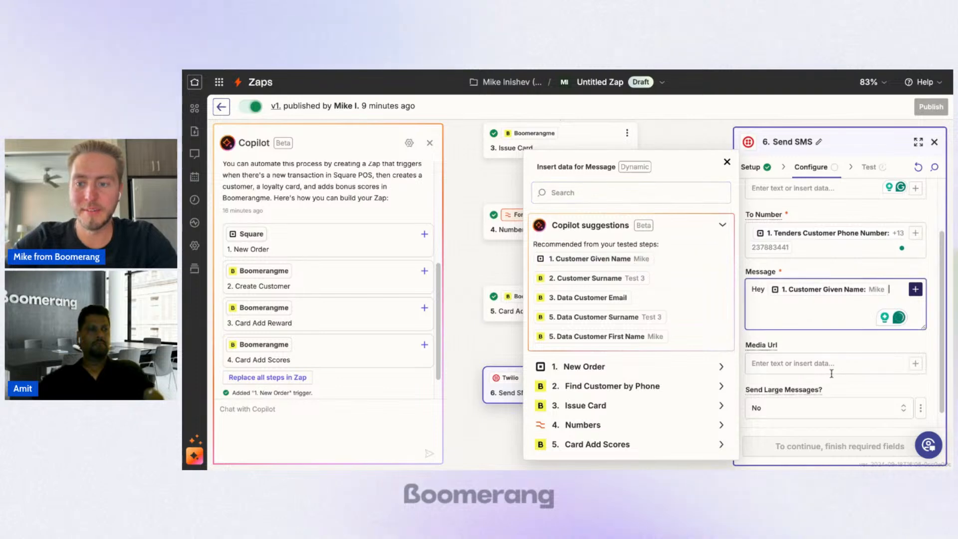
Step: Continue the message after the given name with ", thank you for your purchase! Here's your loyalty card:"
type(",")
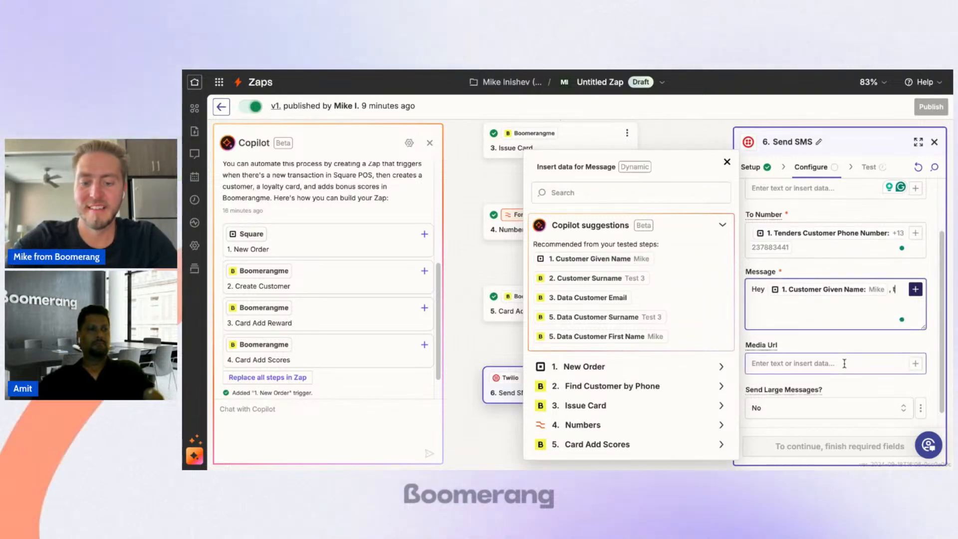
type(" thank you for your")
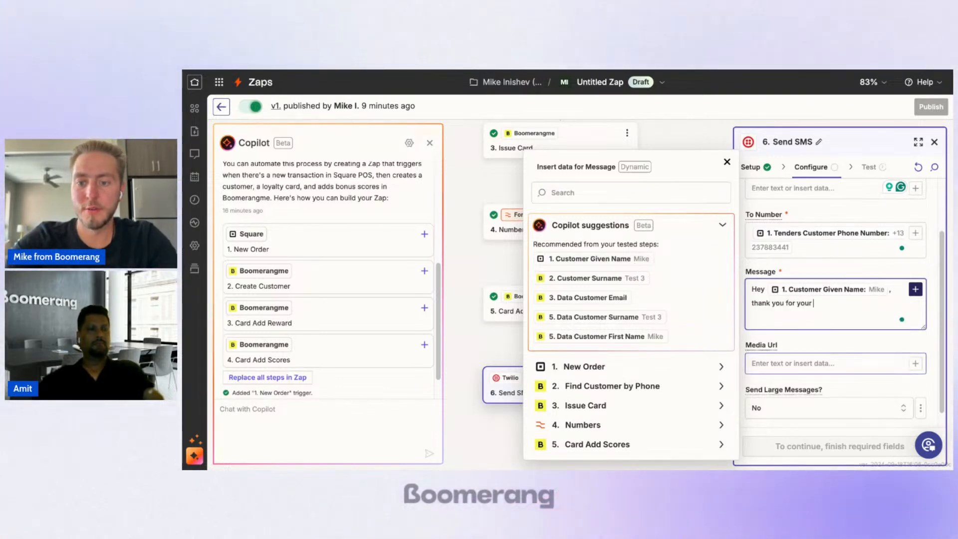
type(" purchas")
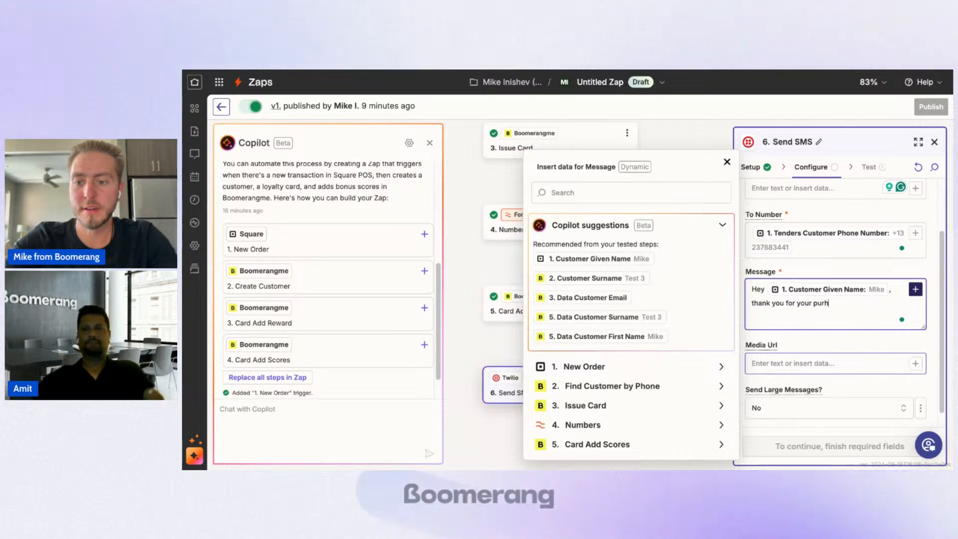
type("e")
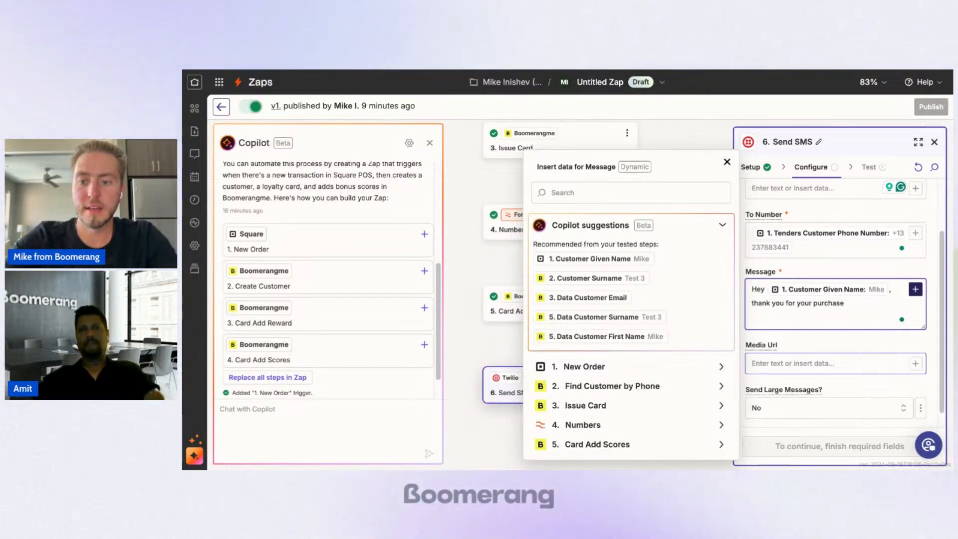
type("!")
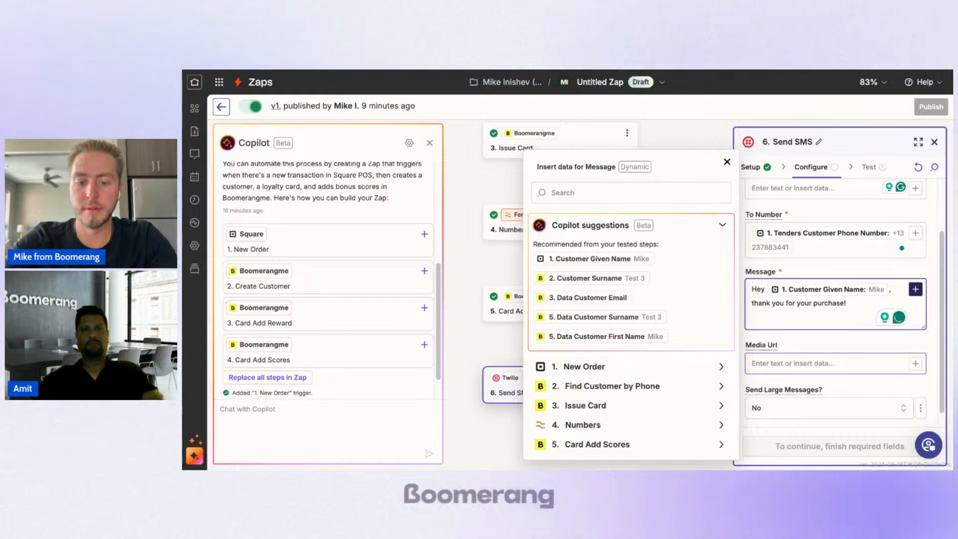
type(" Here's your")
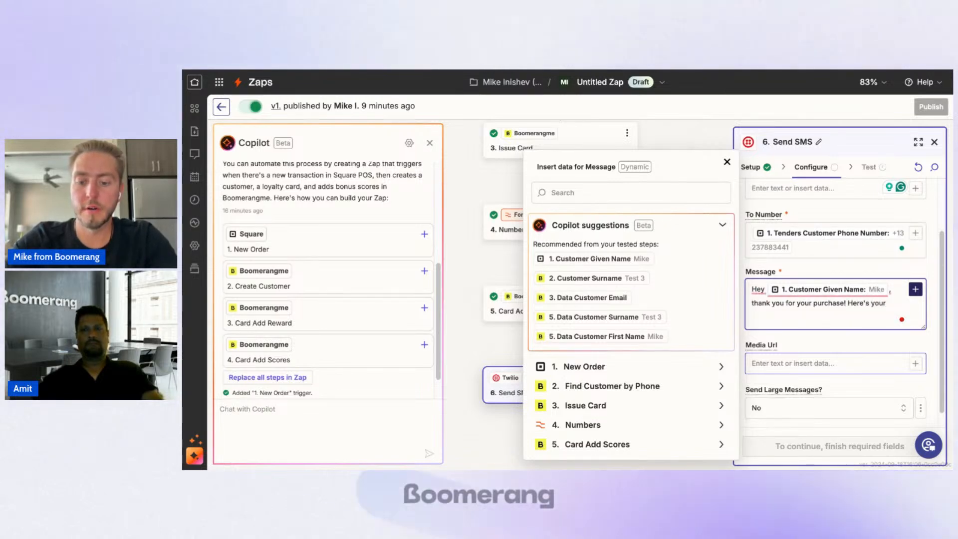
type(" loyalty card:")
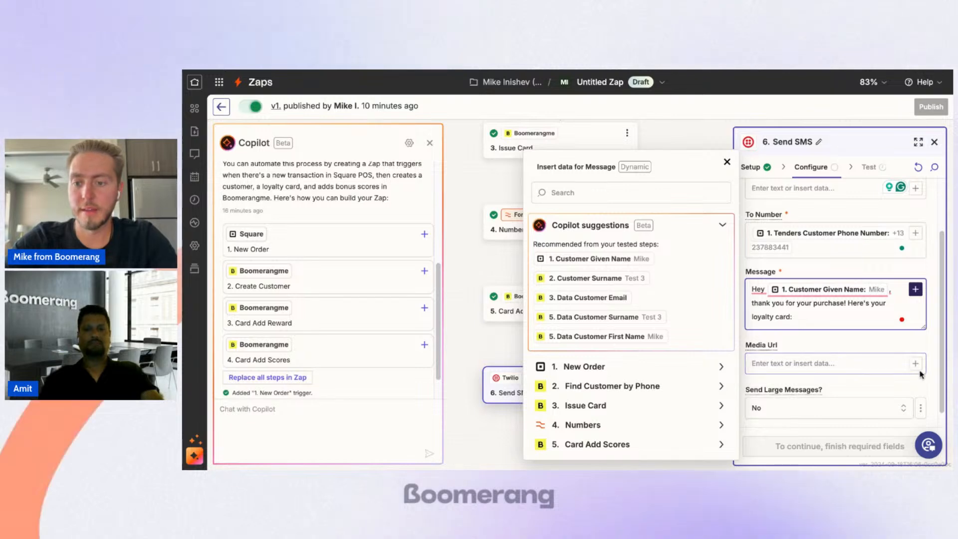
Step: Look through the Issue Card data available for the message to find a card link field
left_click(915, 295)
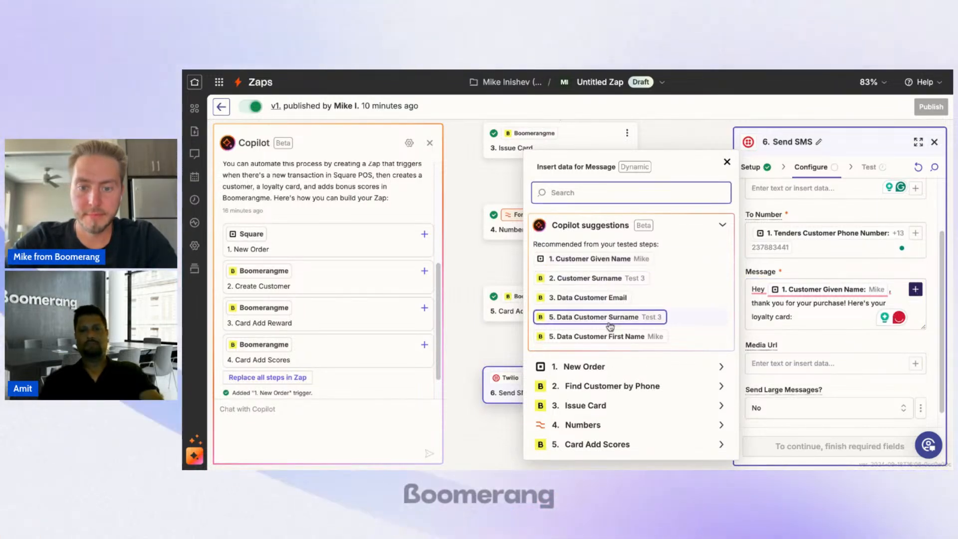
left_click(608, 407)
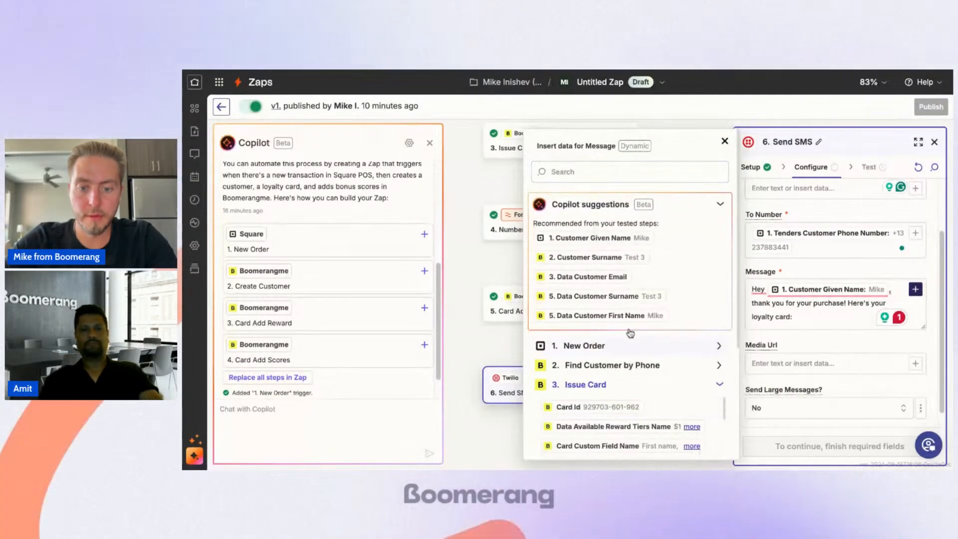
scroll(644, 320, "down", 10)
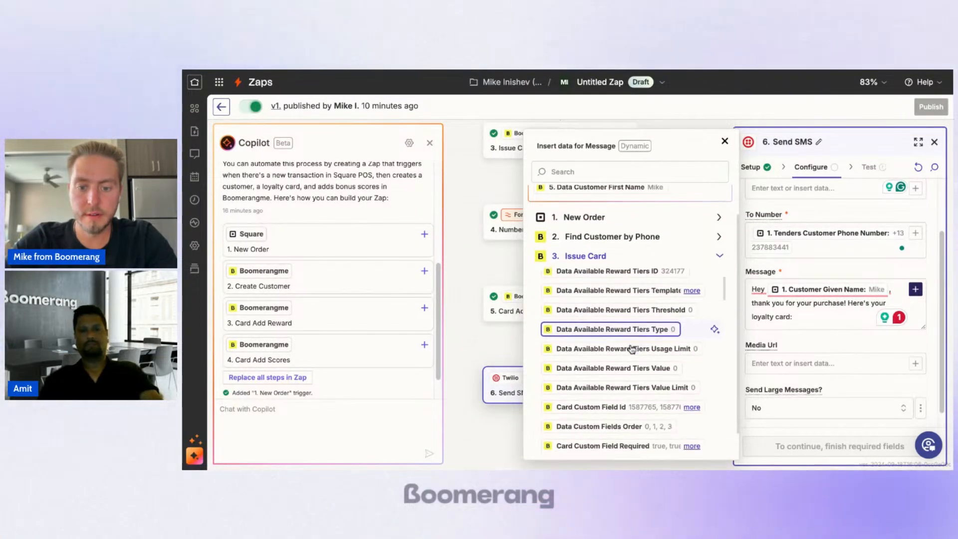
scroll(632, 350, "down", 15)
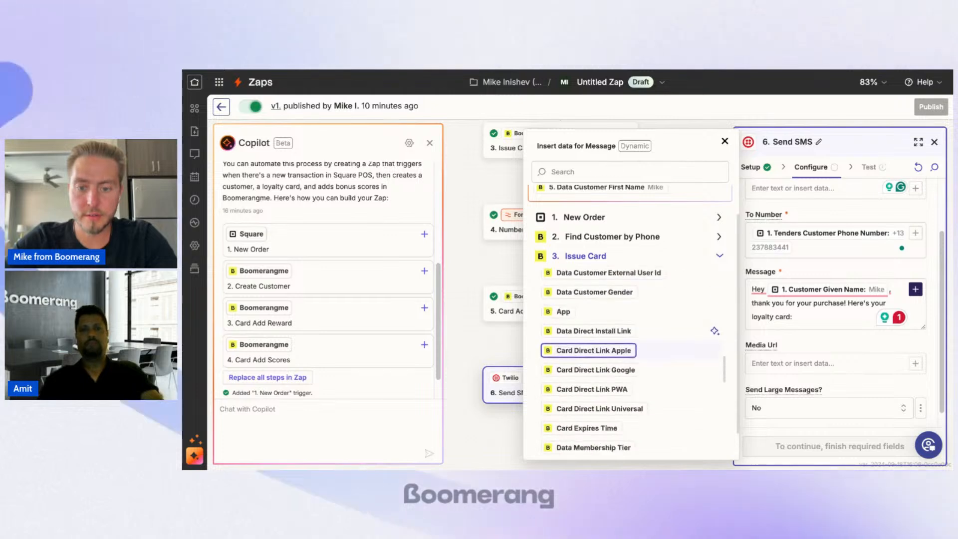
scroll(624, 344, "down", 5)
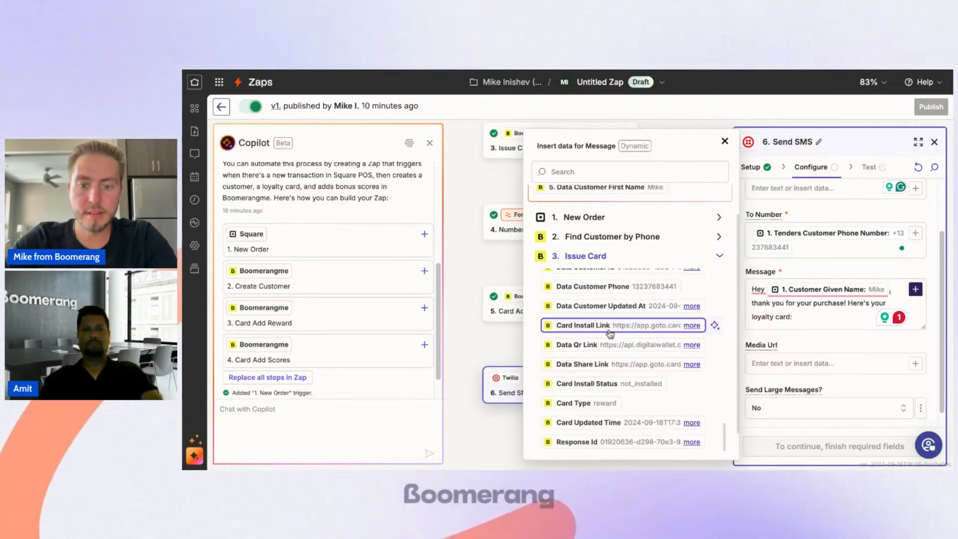
scroll(599, 344, "down", 2)
scroll(606, 393, "down", 1)
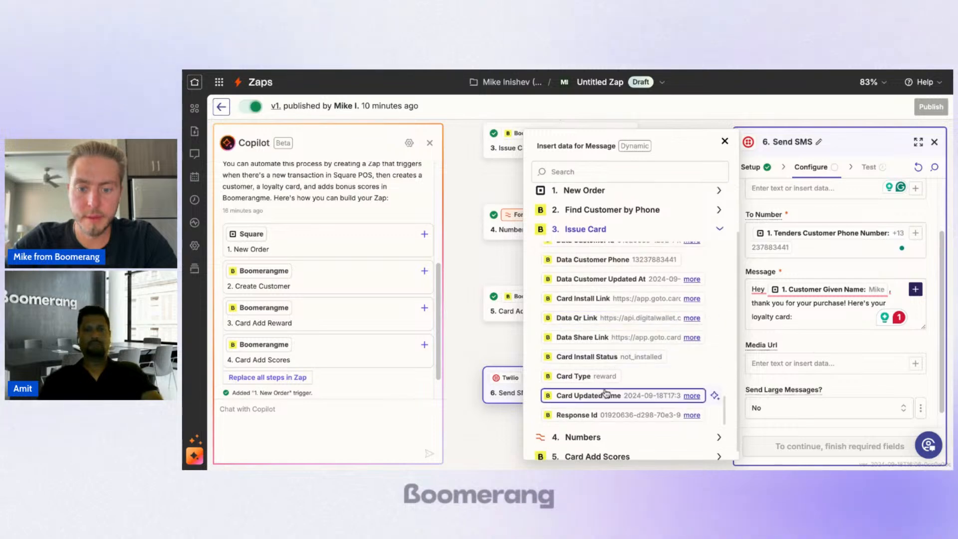
scroll(606, 439, "up", 2)
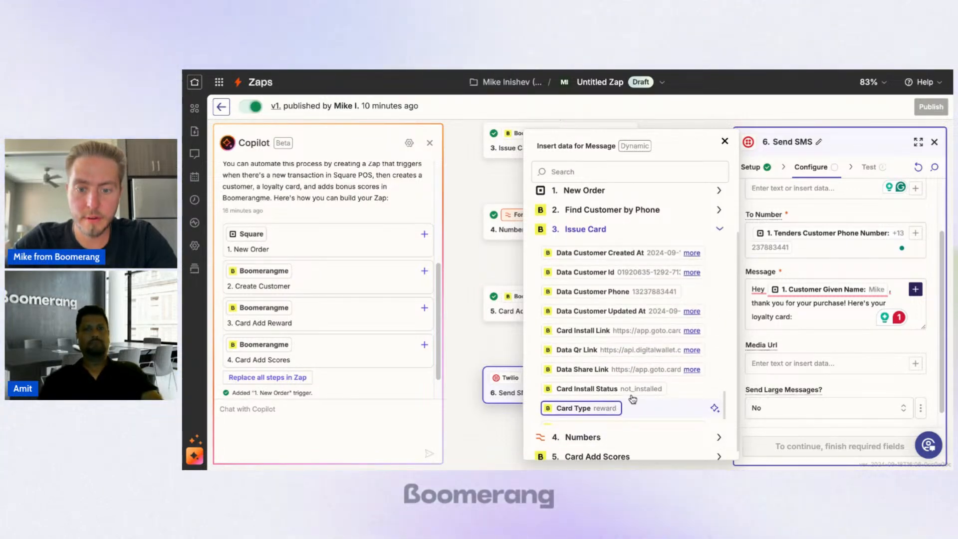
scroll(606, 409, "up", 8)
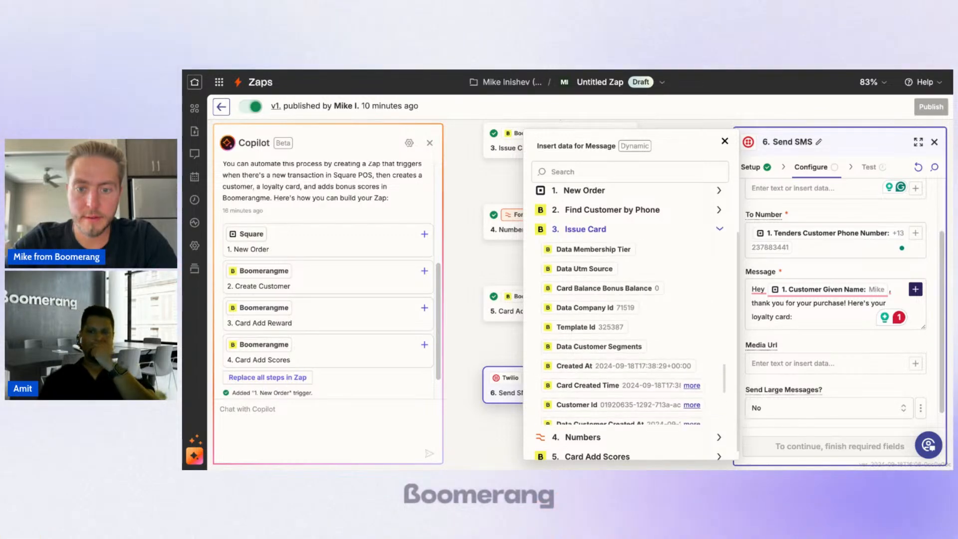
scroll(624, 300, "up", 3)
Step: Search the insertable data for "link" and add Issue Card's Card Install Link at the end of the message
left_click(620, 172)
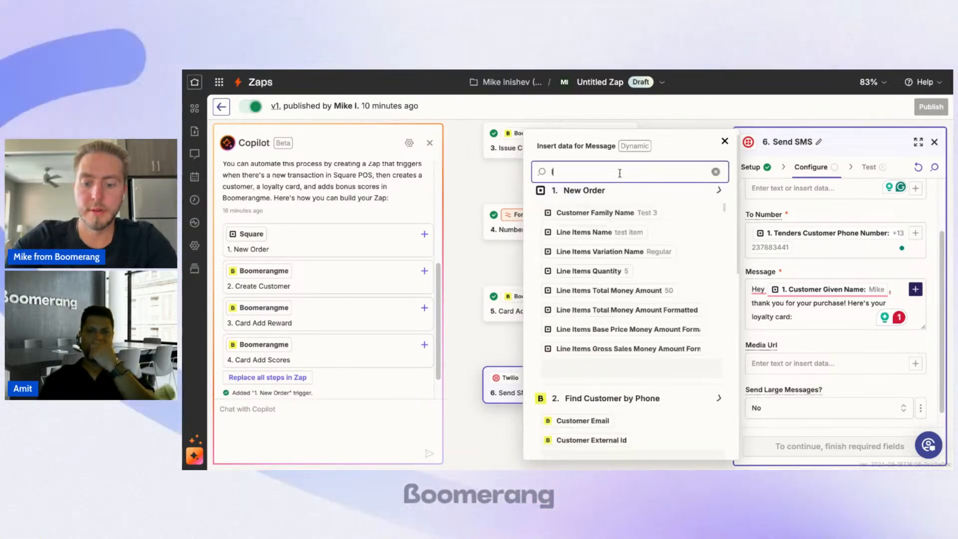
type("link")
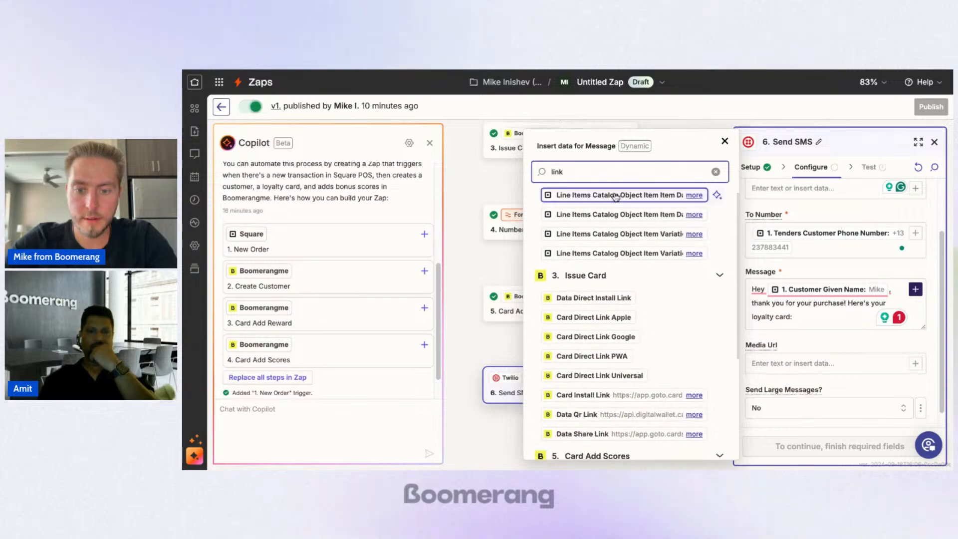
scroll(617, 198, "down", 5)
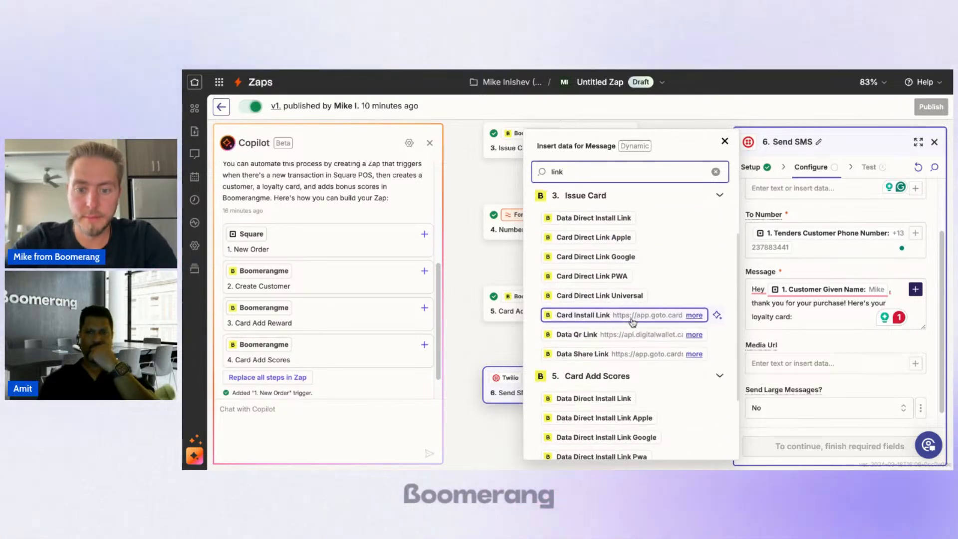
scroll(633, 322, "down", 5)
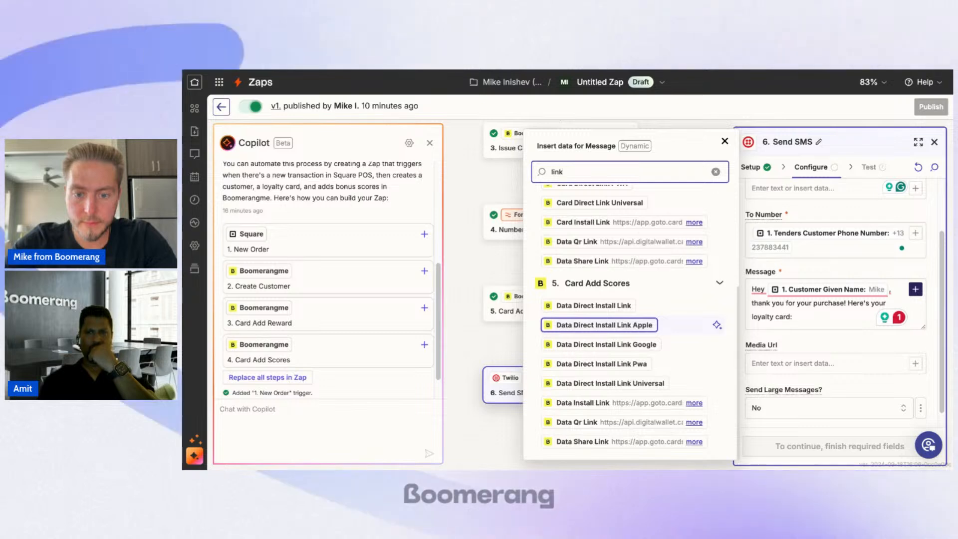
scroll(629, 320, "up", 3)
scroll(619, 265, "up", 3)
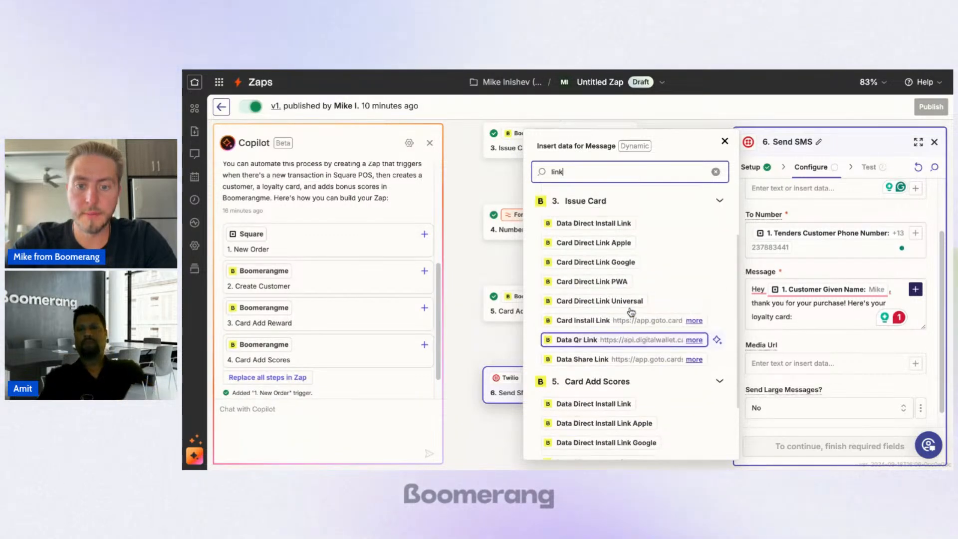
left_click(628, 352)
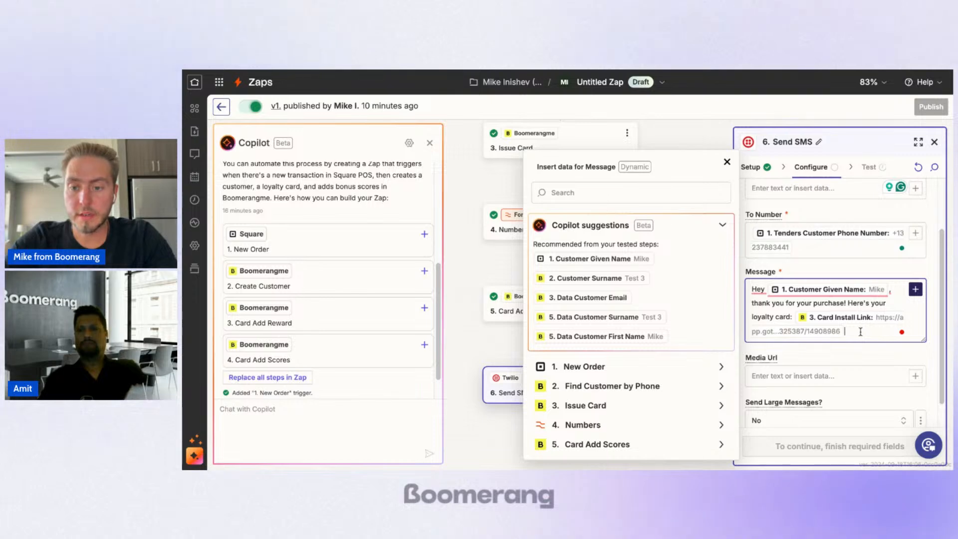
Step: Set Send Large Messages to Yes and continue to the Send SMS test
scroll(810, 395, "down", 1)
left_click(823, 408)
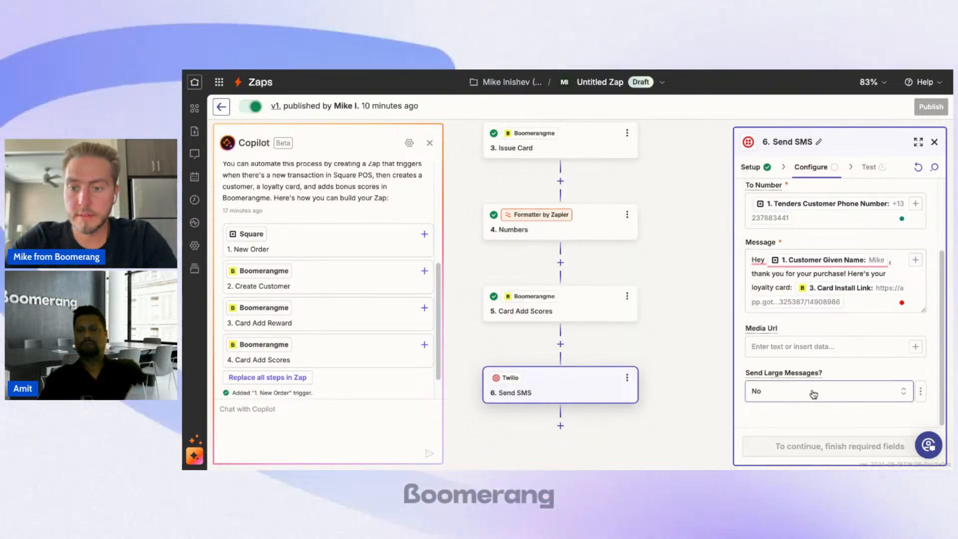
left_click(799, 392)
left_click(587, 425)
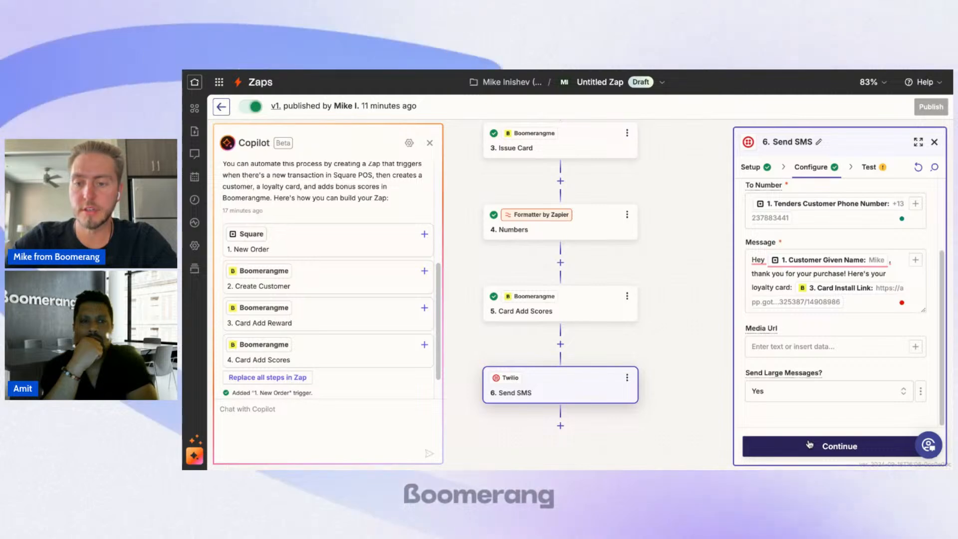
left_click(840, 446)
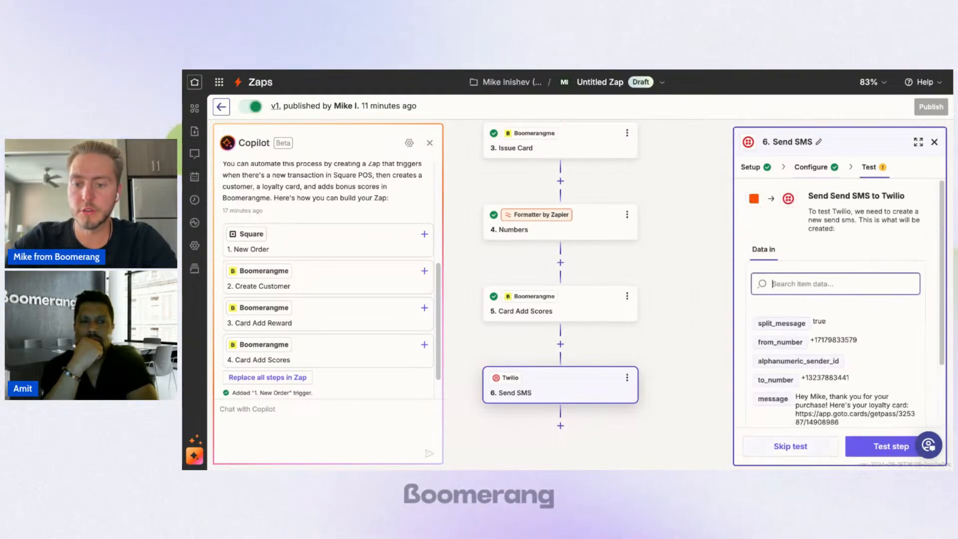
Step: Run the Send SMS test and review the data Twilio returns
scroll(805, 360, "down", 2)
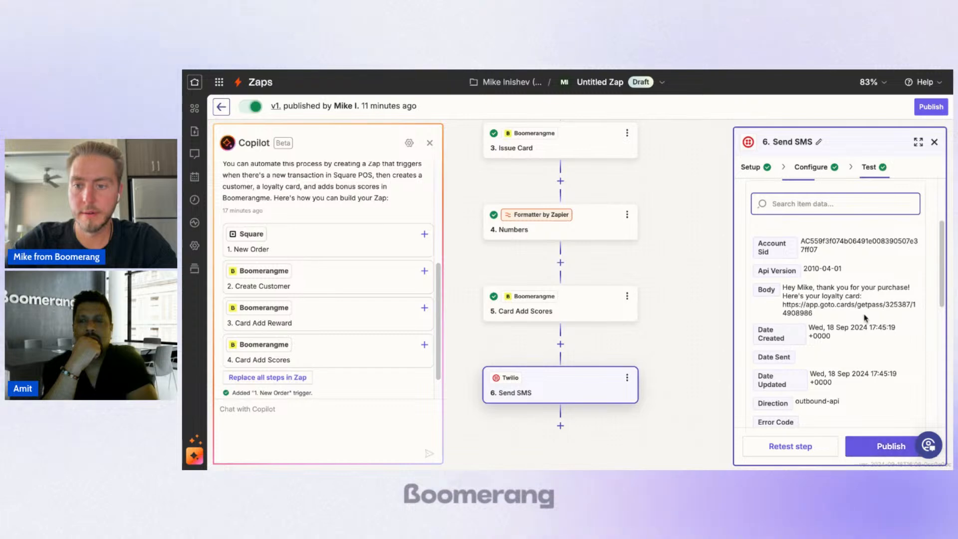
scroll(865, 318, "down", 5)
scroll(865, 318, "up", 6)
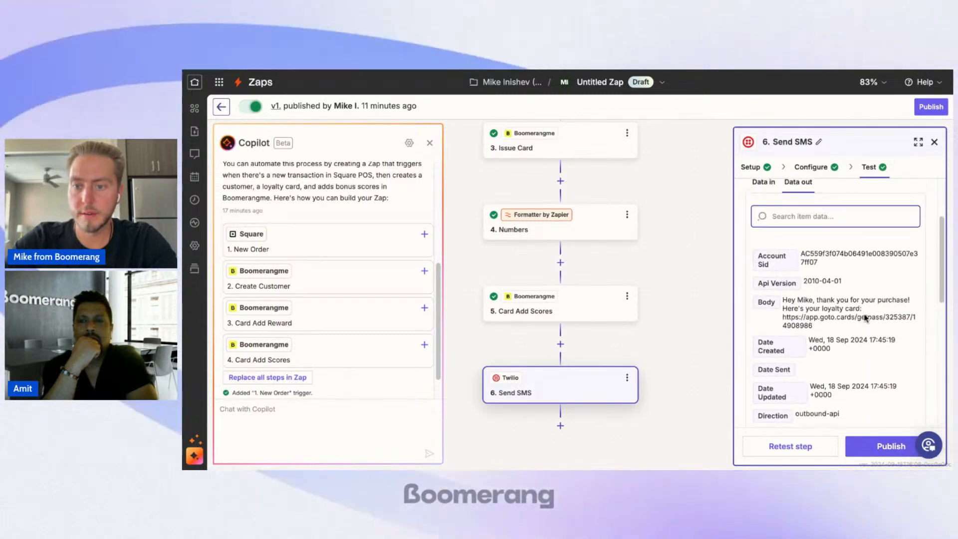
scroll(866, 318, "down", 2)
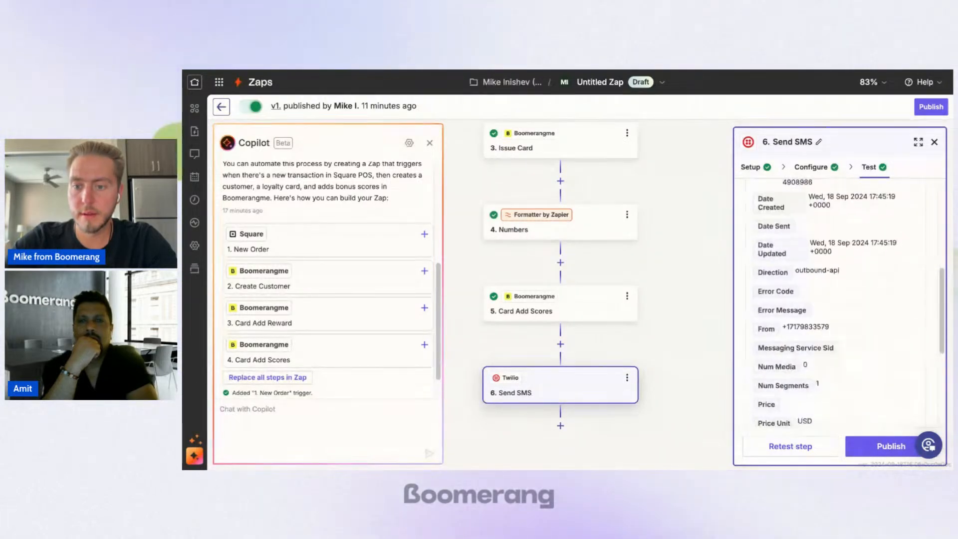
scroll(871, 423, "down", 3)
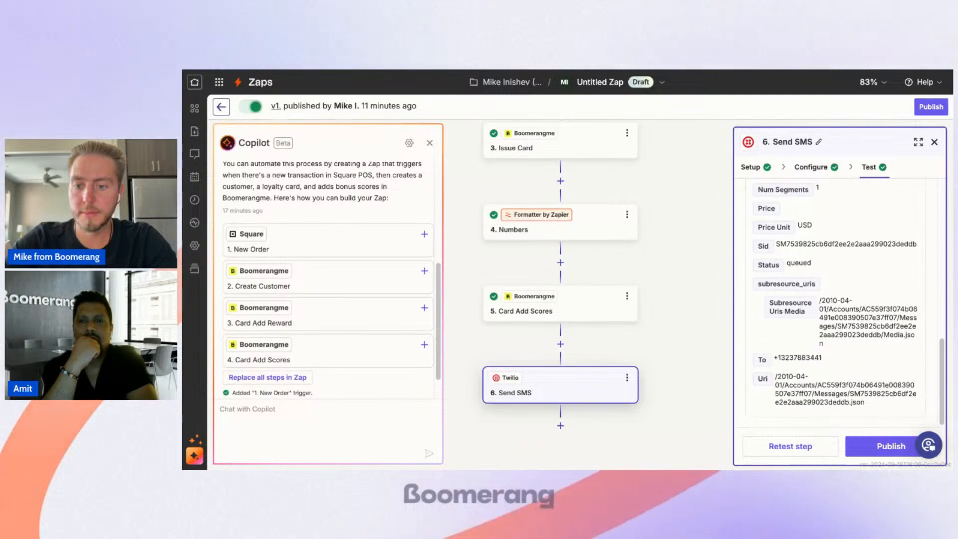
Step: Publish the Zap as a new version named "1.0"
left_click(879, 450)
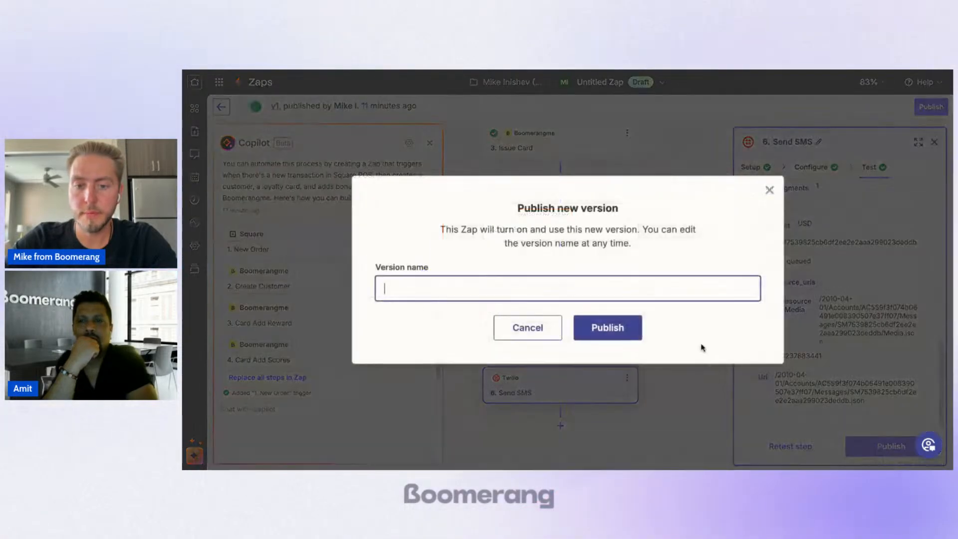
type("2.0")
key("BackSpace")
key("BackSpace")
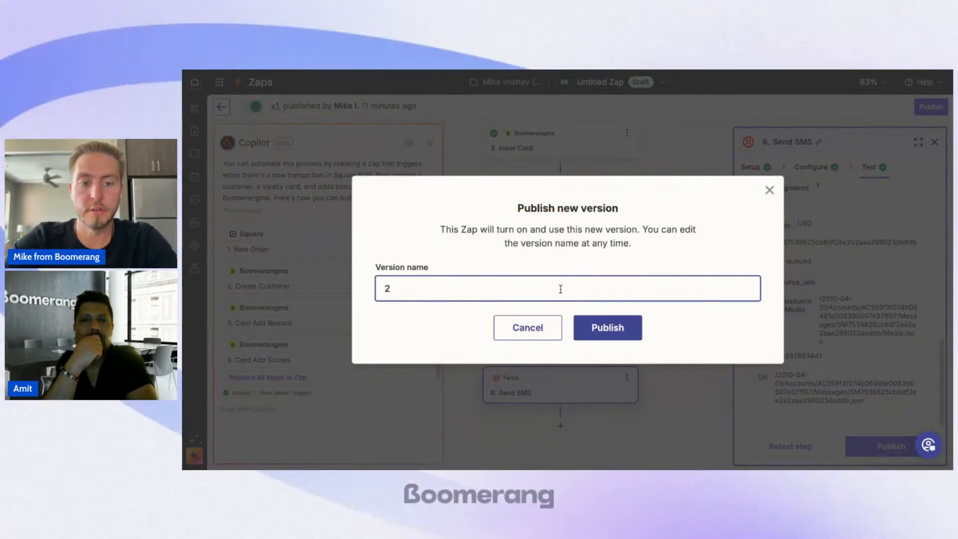
type("1.0")
left_click(599, 337)
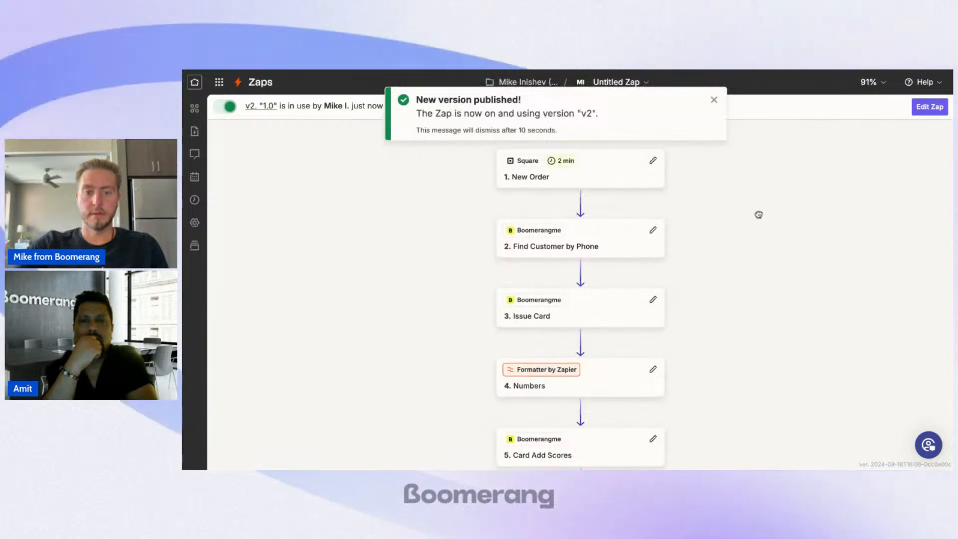
Step: Dismiss the publish notification and check the Zap runs log, closing it when done
left_click_drag(755, 232, 775, 239)
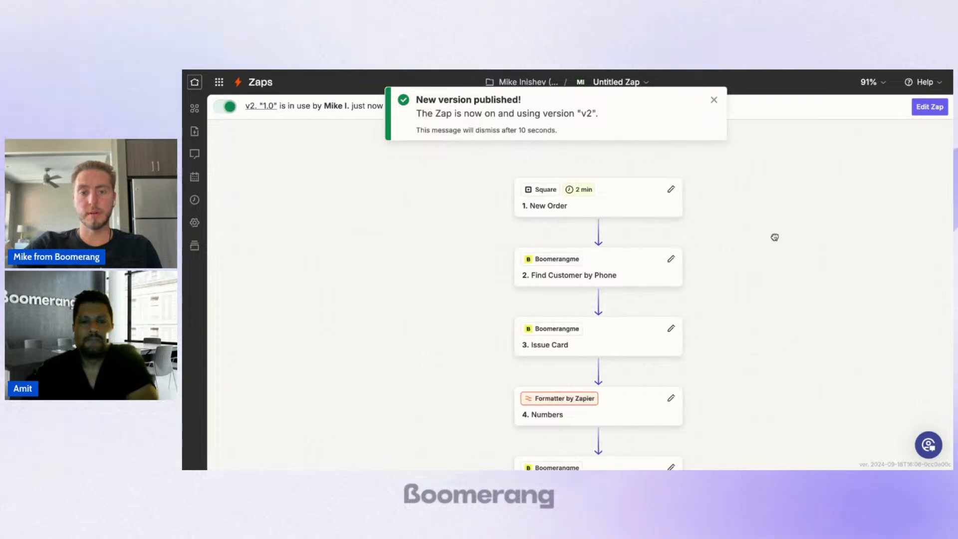
left_click(714, 99)
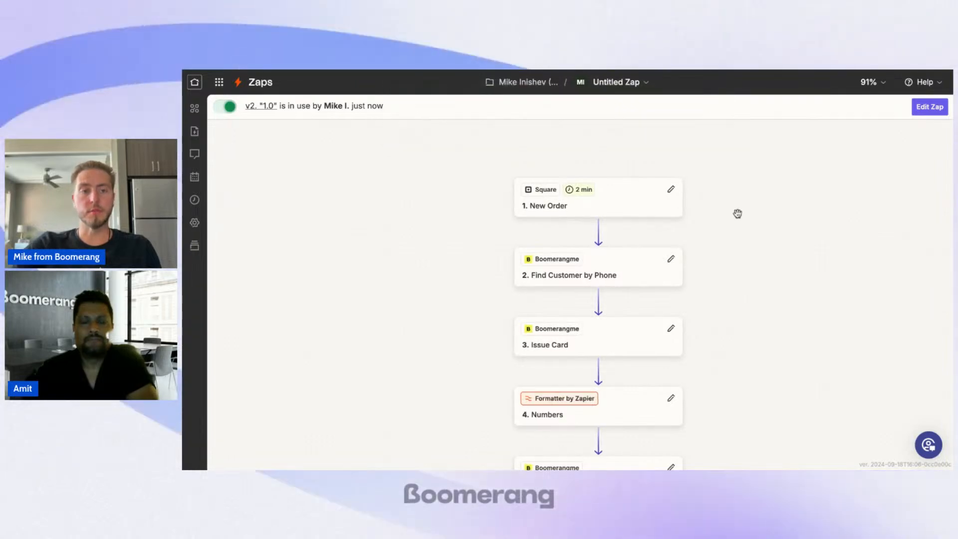
scroll(694, 194, "down", 1)
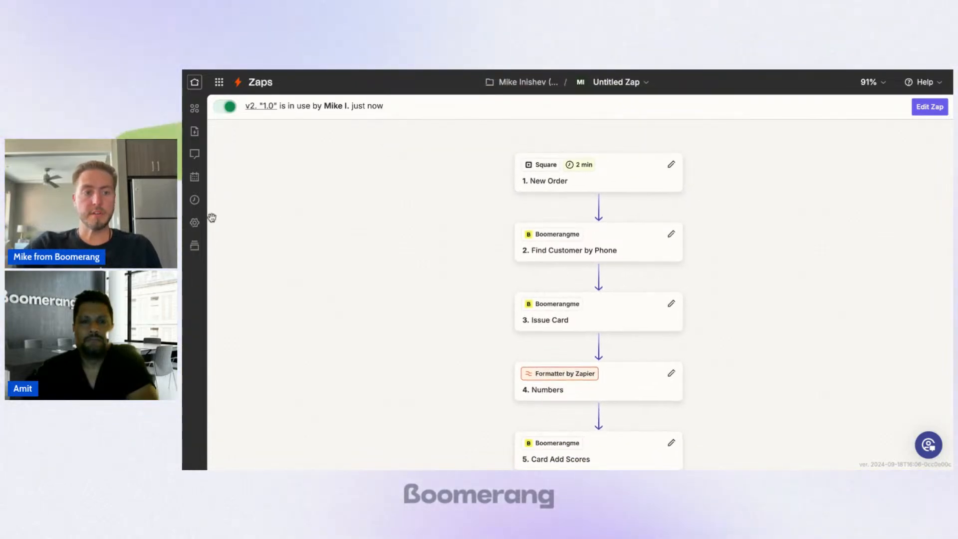
left_click(198, 202)
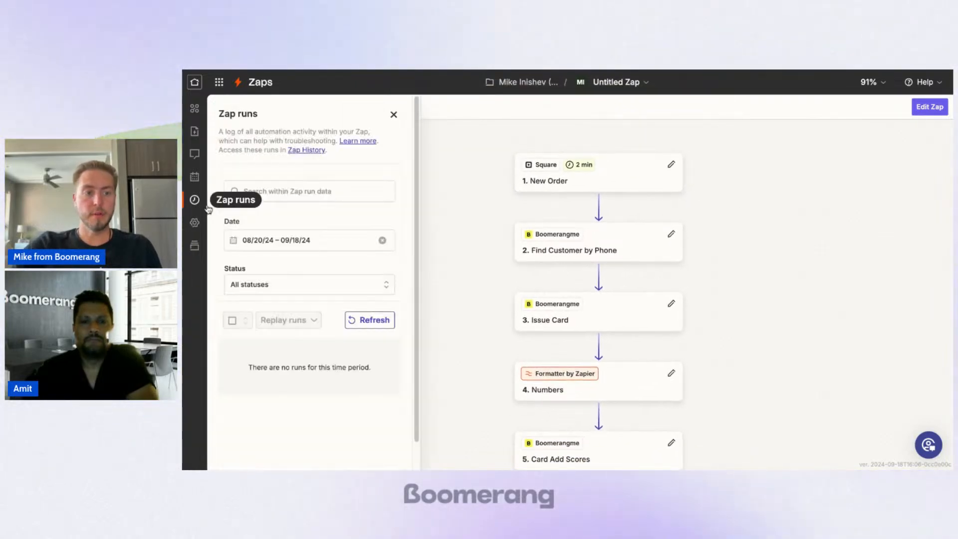
left_click(393, 115)
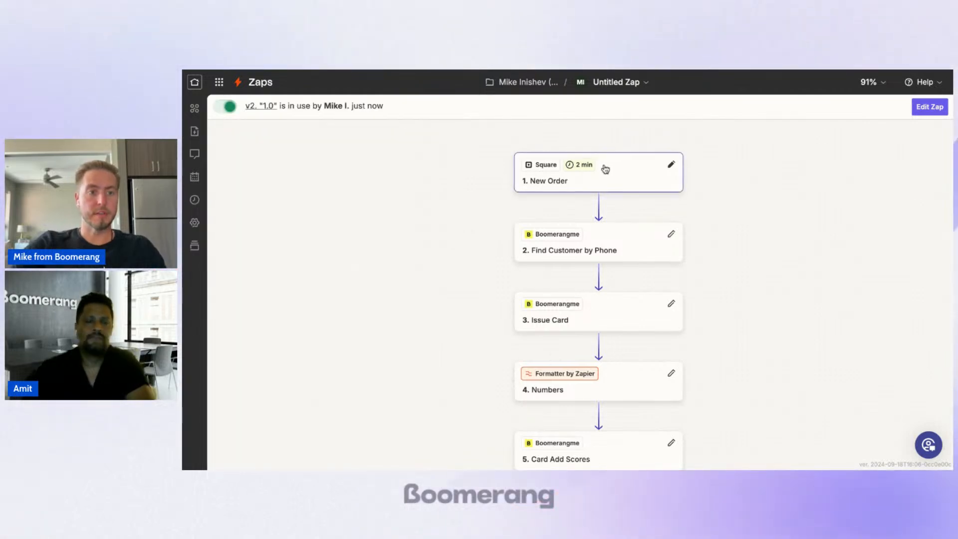